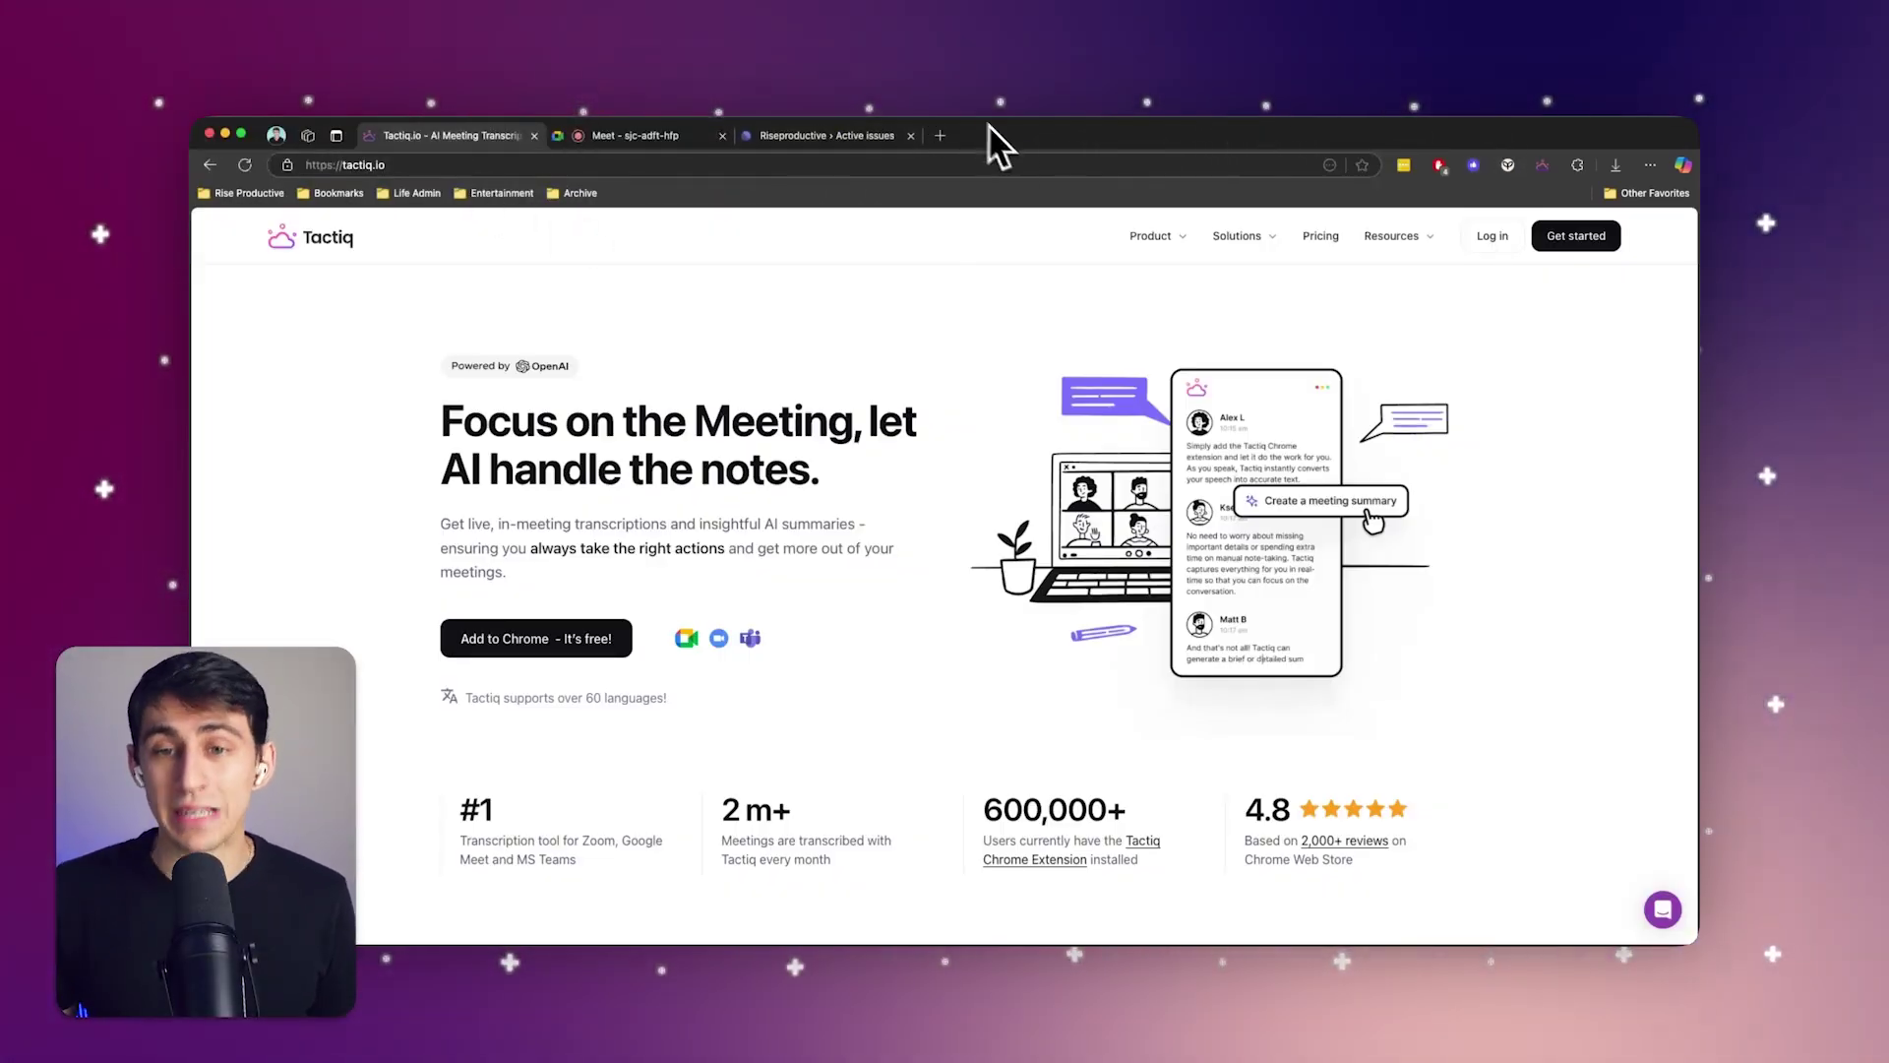
# - Open a fresh browser tab from the Tactiq homepage, ready for a search
pyautogui.click(941, 134)
pyautogui.write('t')
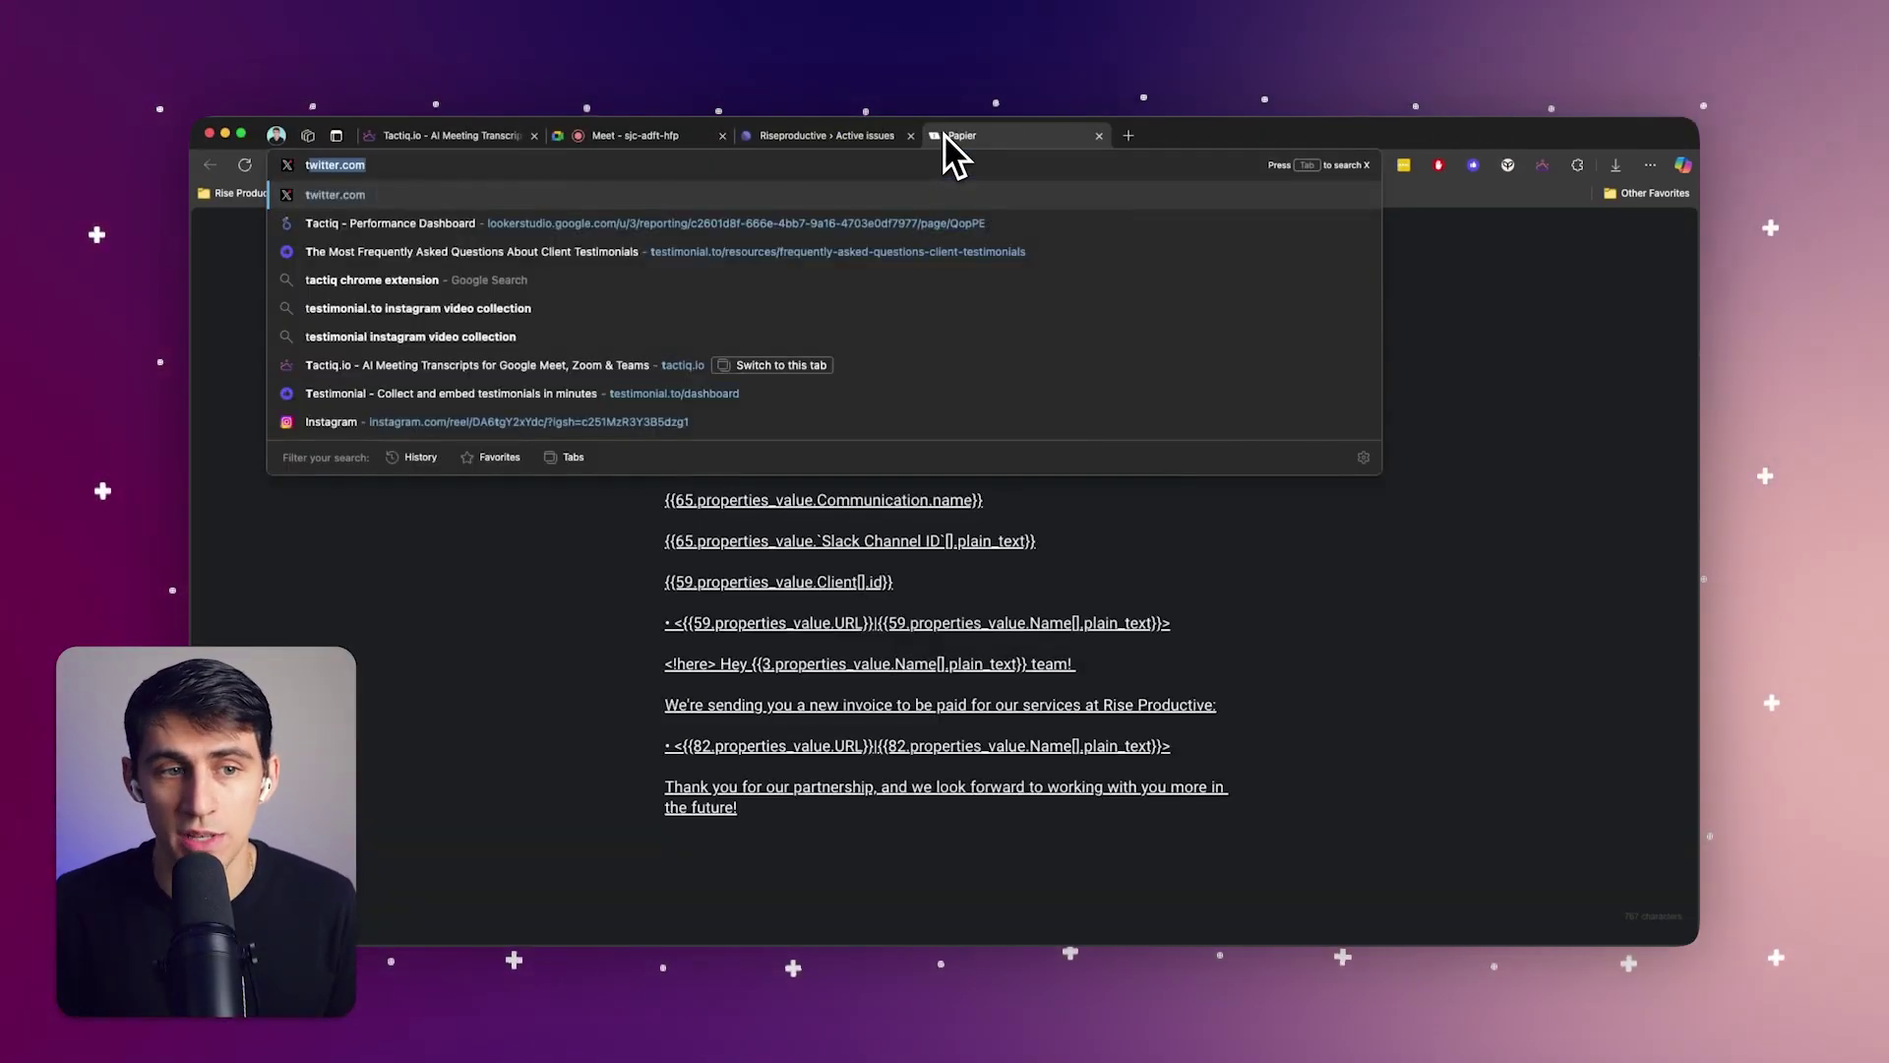
pyautogui.write('tactiq chrome extension')
# - View the Tactiq extension's Chrome Web Store listing as installed, then bring the Google Meet call to front
pyautogui.press('Return')
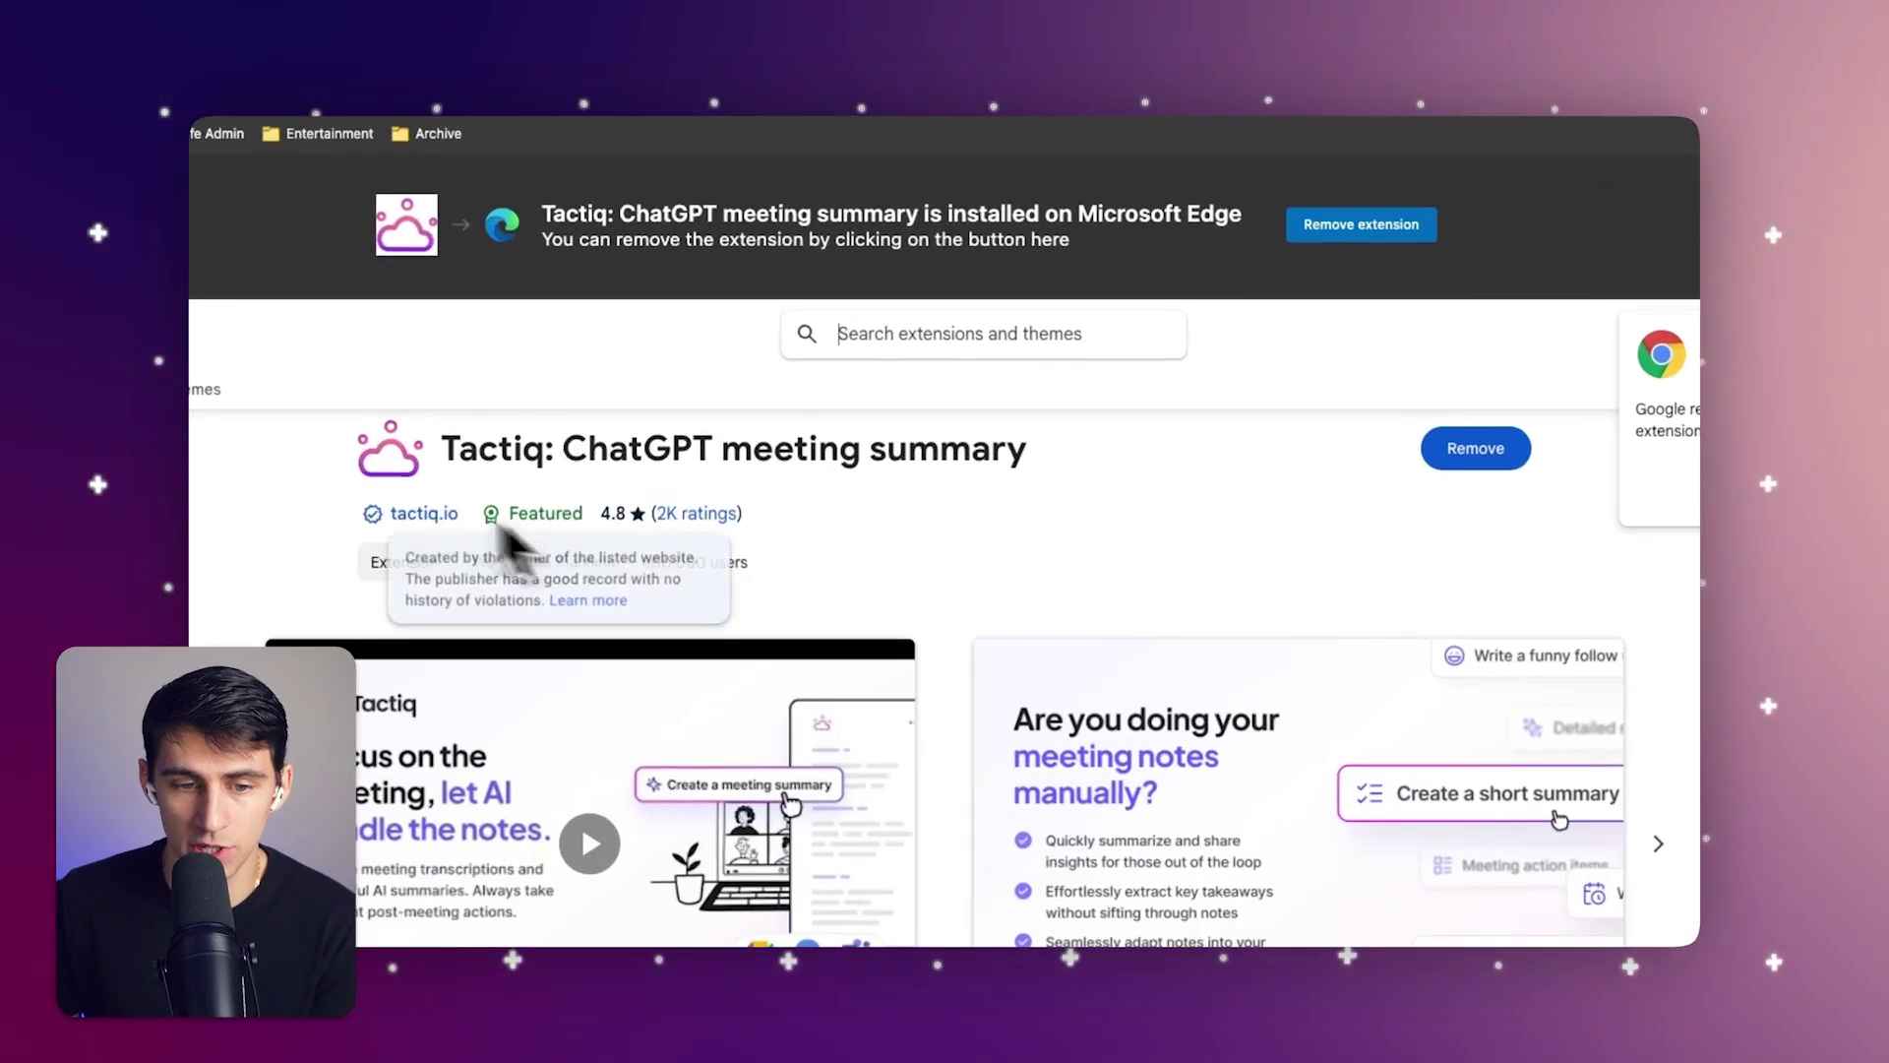
pyautogui.moveTo(444, 451); pyautogui.dragTo(1215, 516)
pyautogui.click(1266, 546)
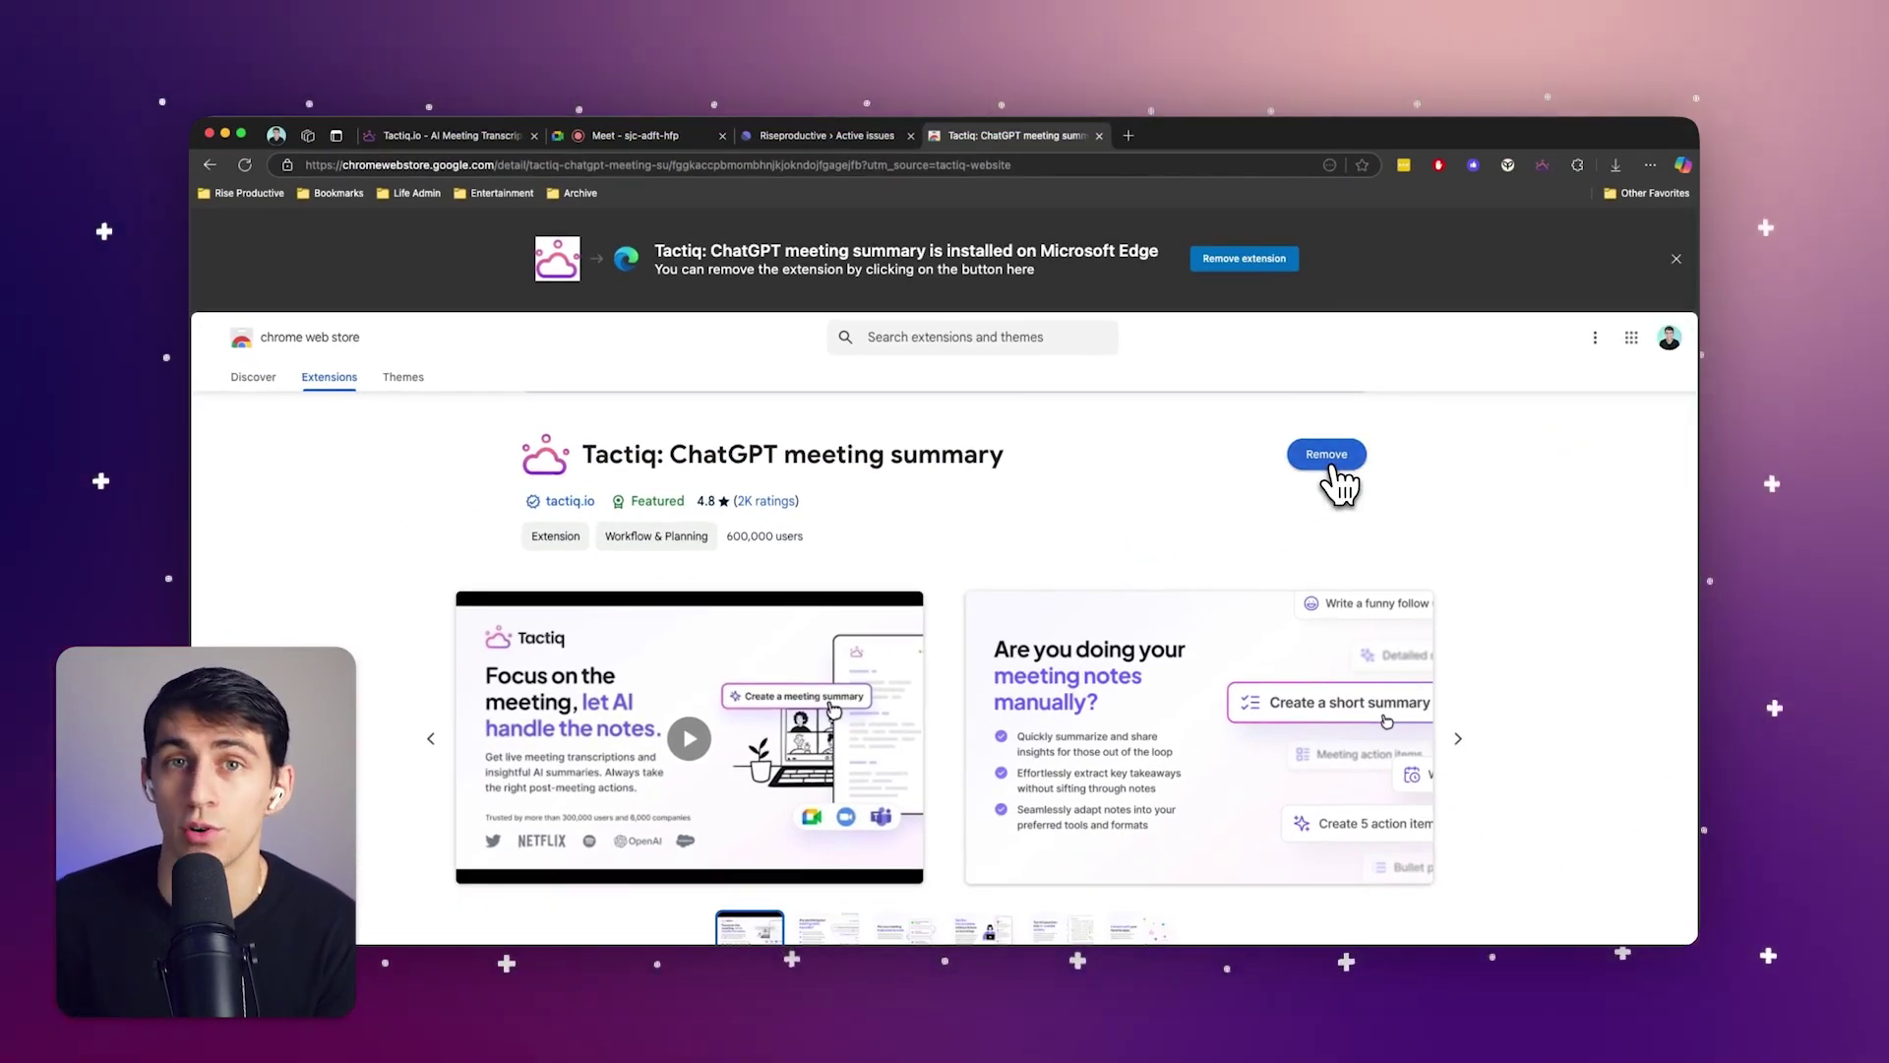
pyautogui.click(630, 138)
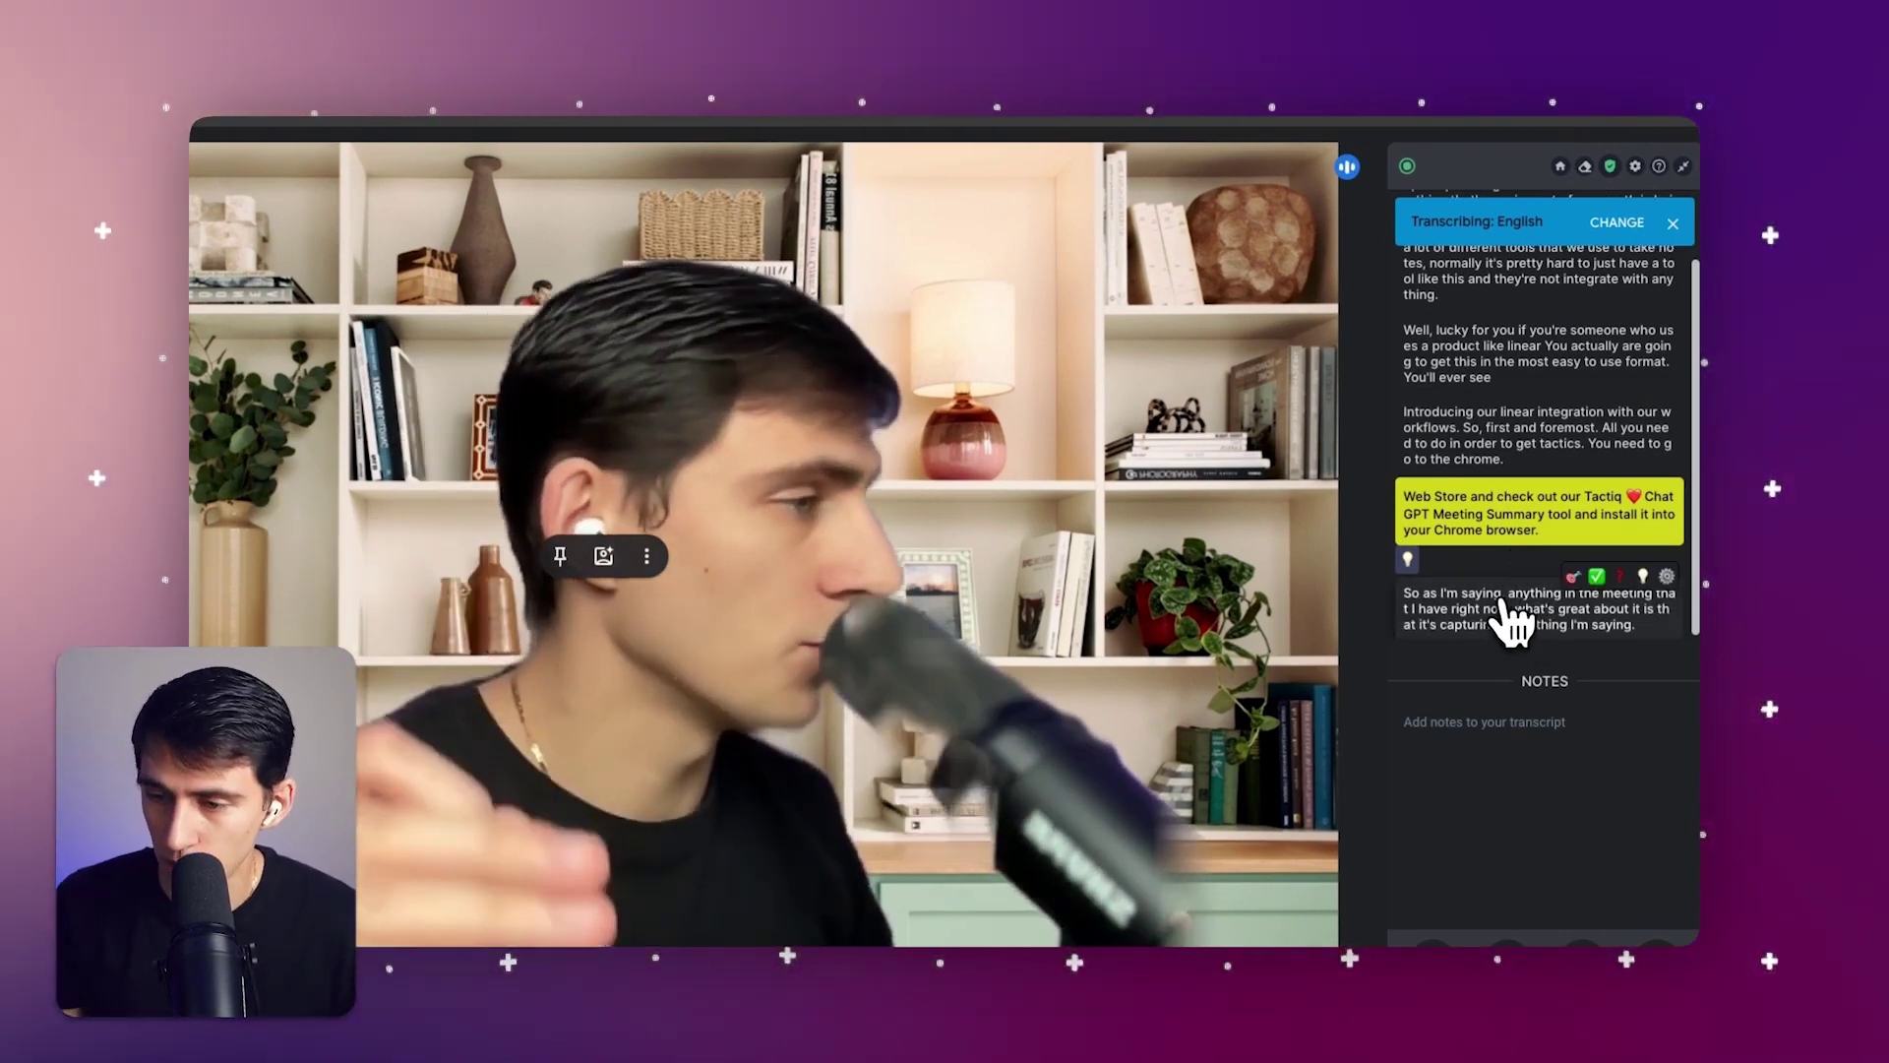
# - Highlight key transcript lines in the Tactiq sidebar and note 'Linear integration was talked about'
pyautogui.click(1414, 543)
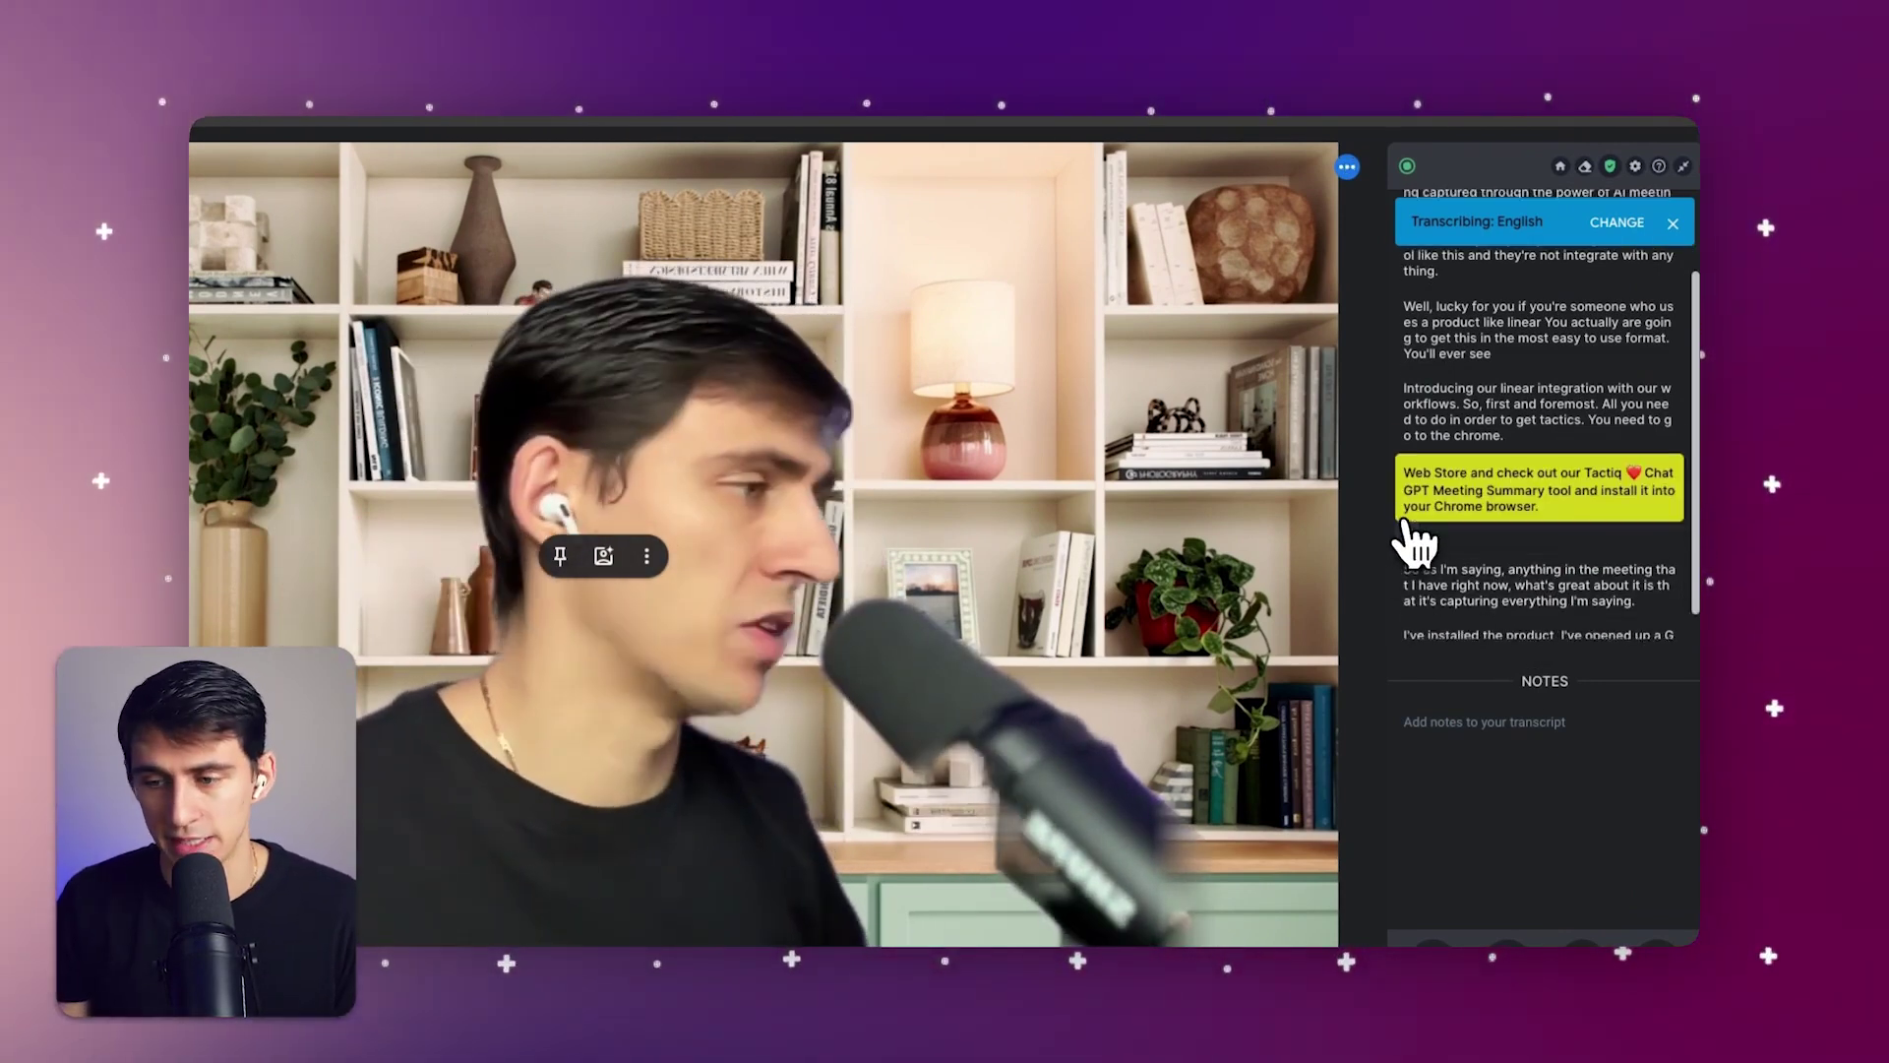
pyautogui.click(1568, 536)
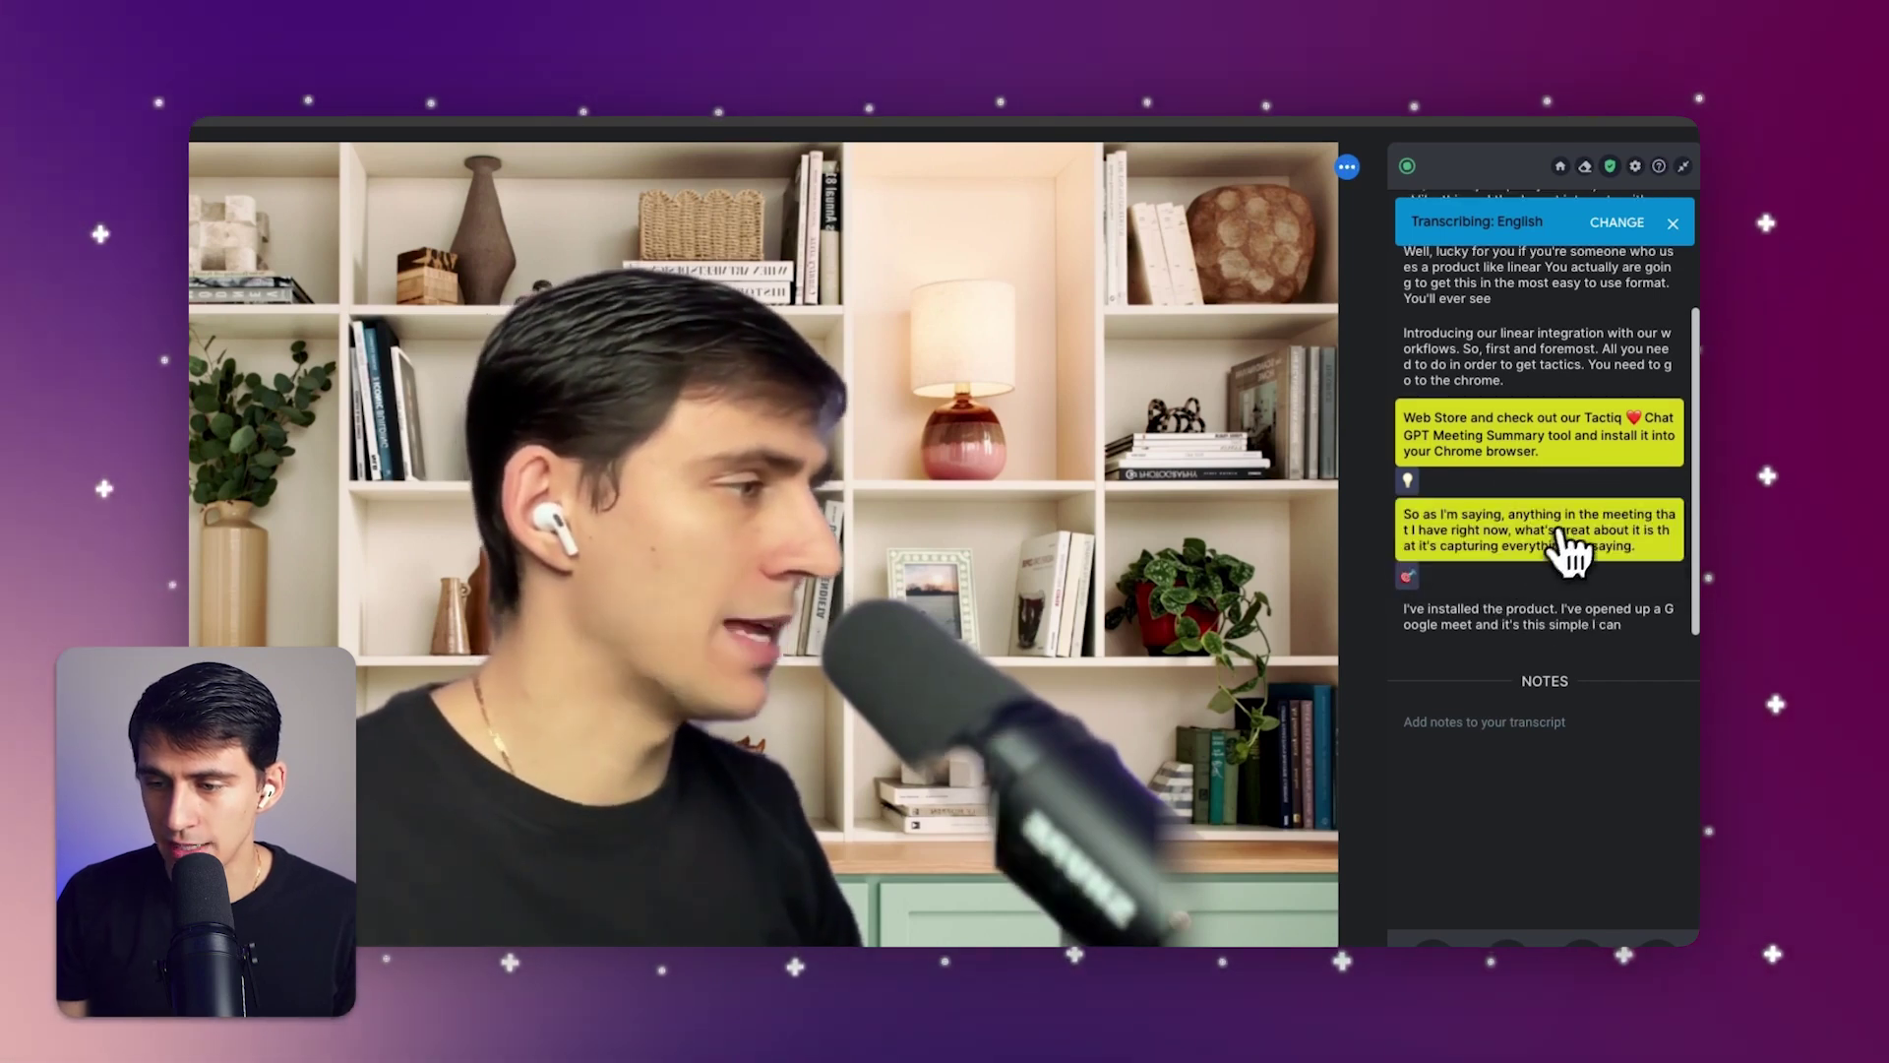
pyautogui.click(1541, 539)
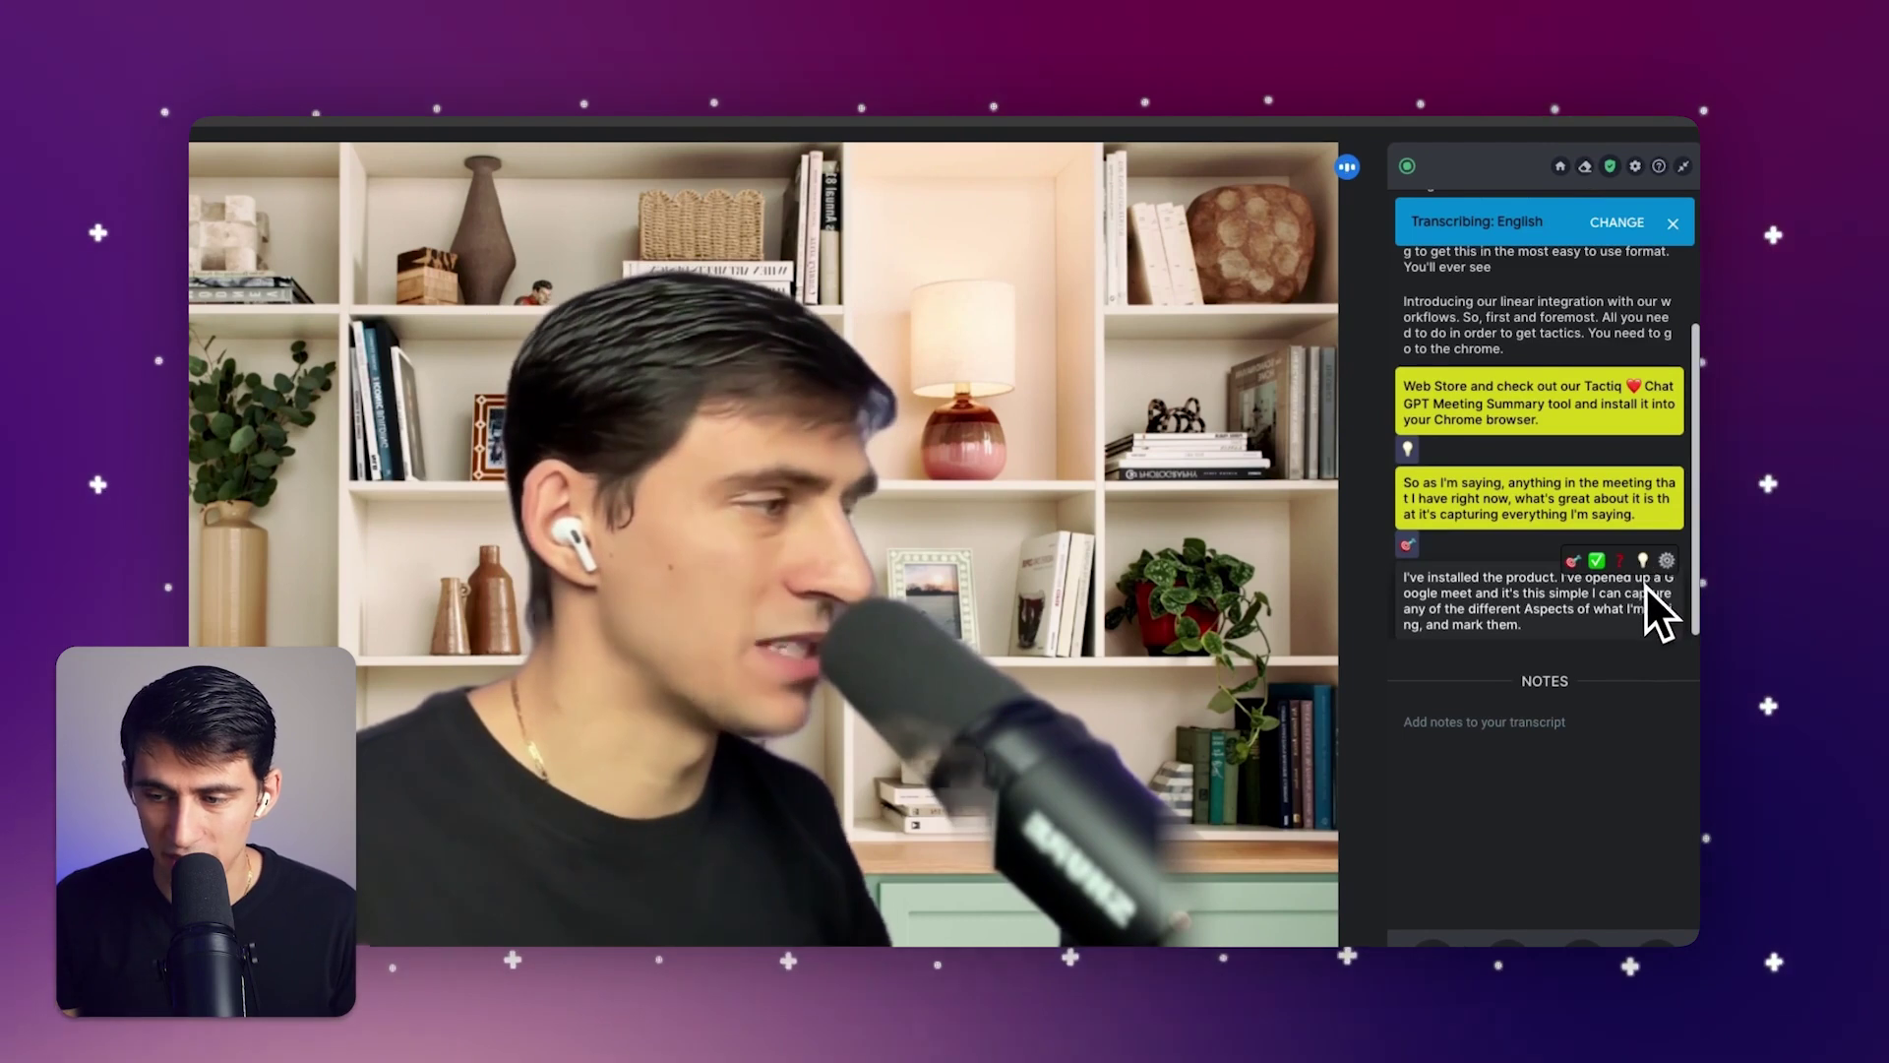
pyautogui.click(1572, 739)
pyautogui.write('Linear integration was')
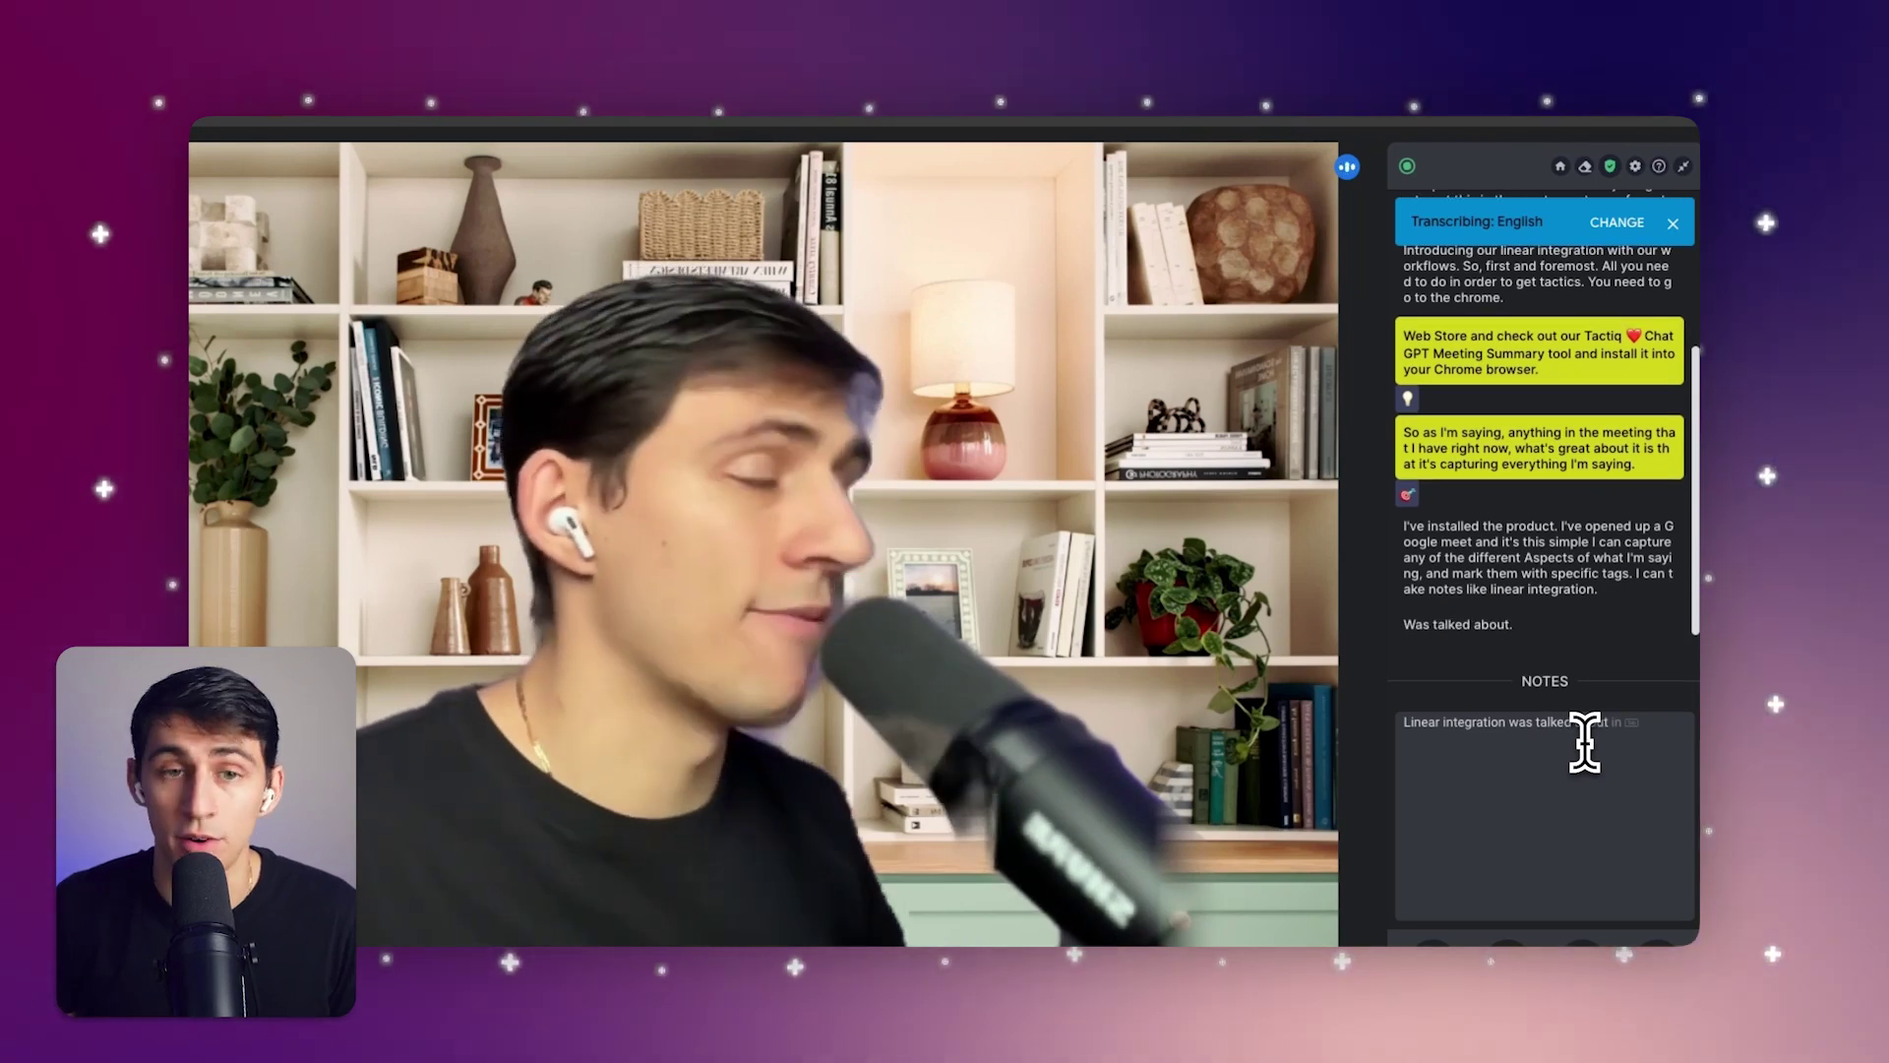
pyautogui.write('talked about in co')
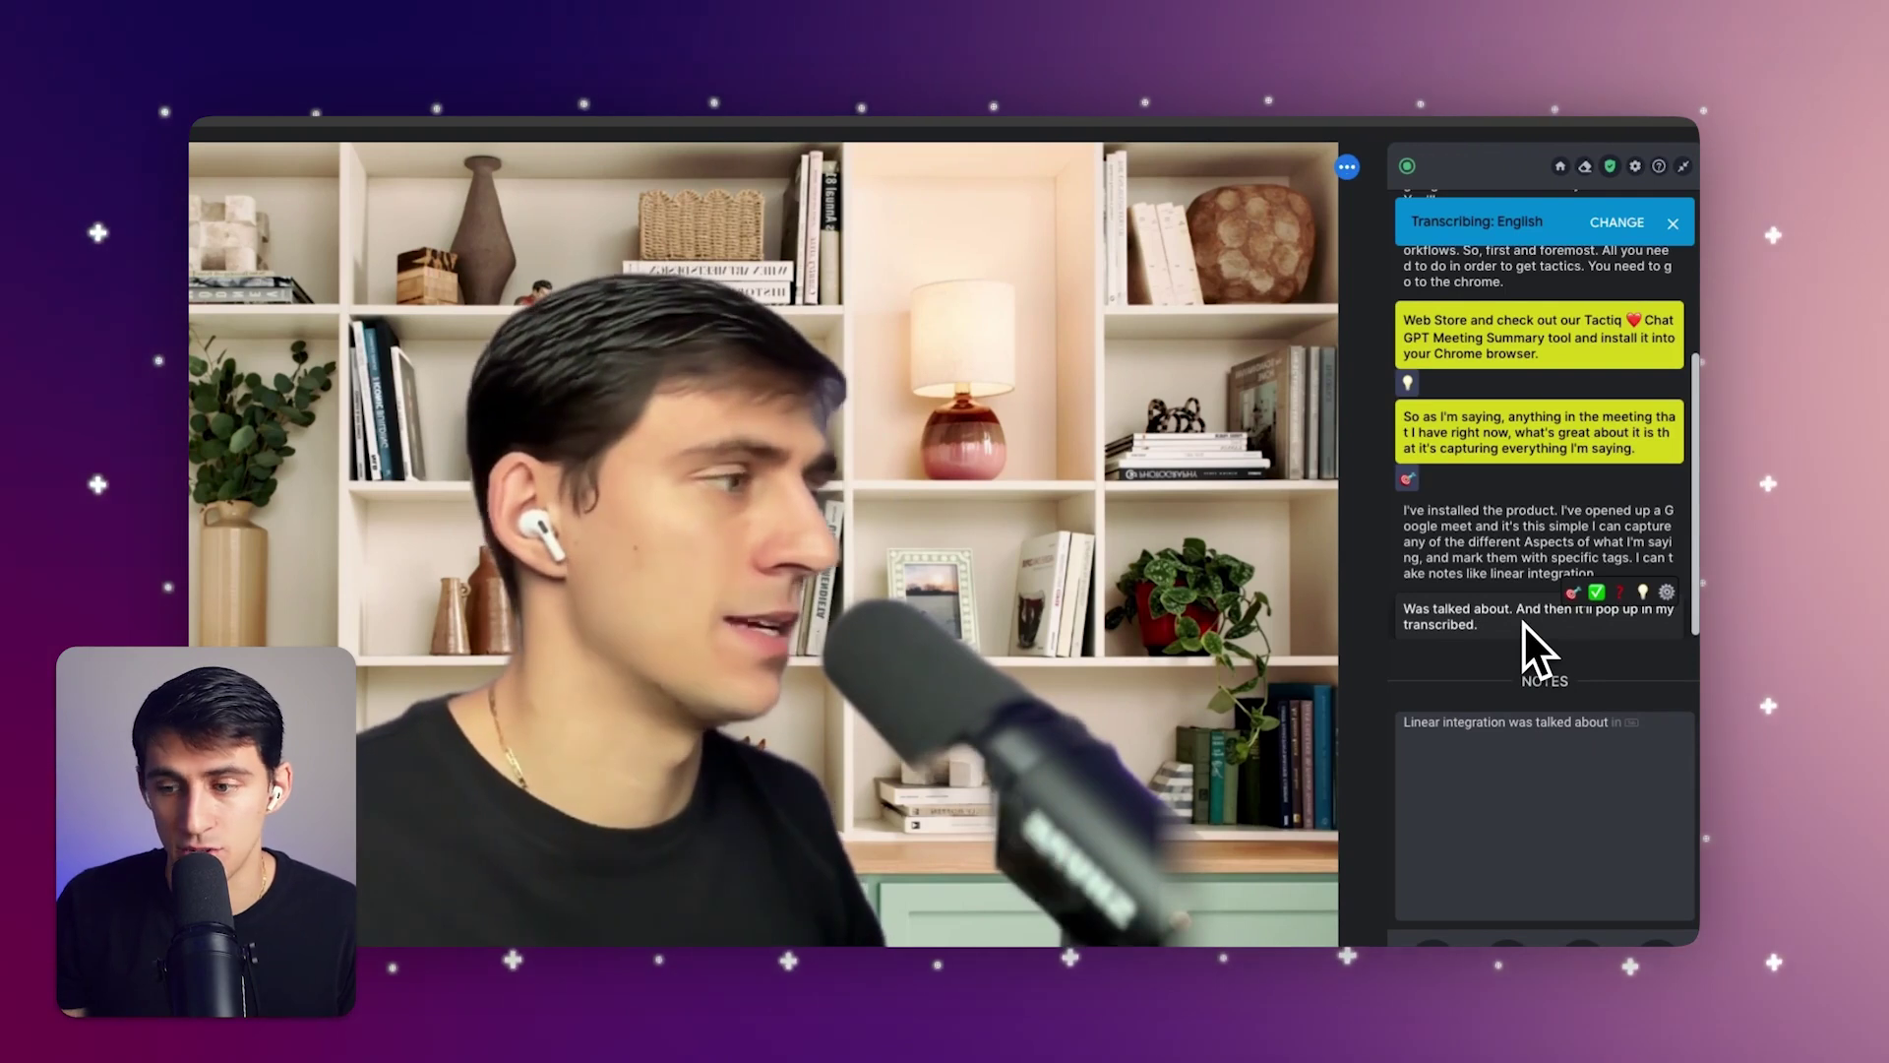
# - Capture a meeting screenshot, pause and resume live transcription, then go to the Tactiq website
pyautogui.click(1580, 945)
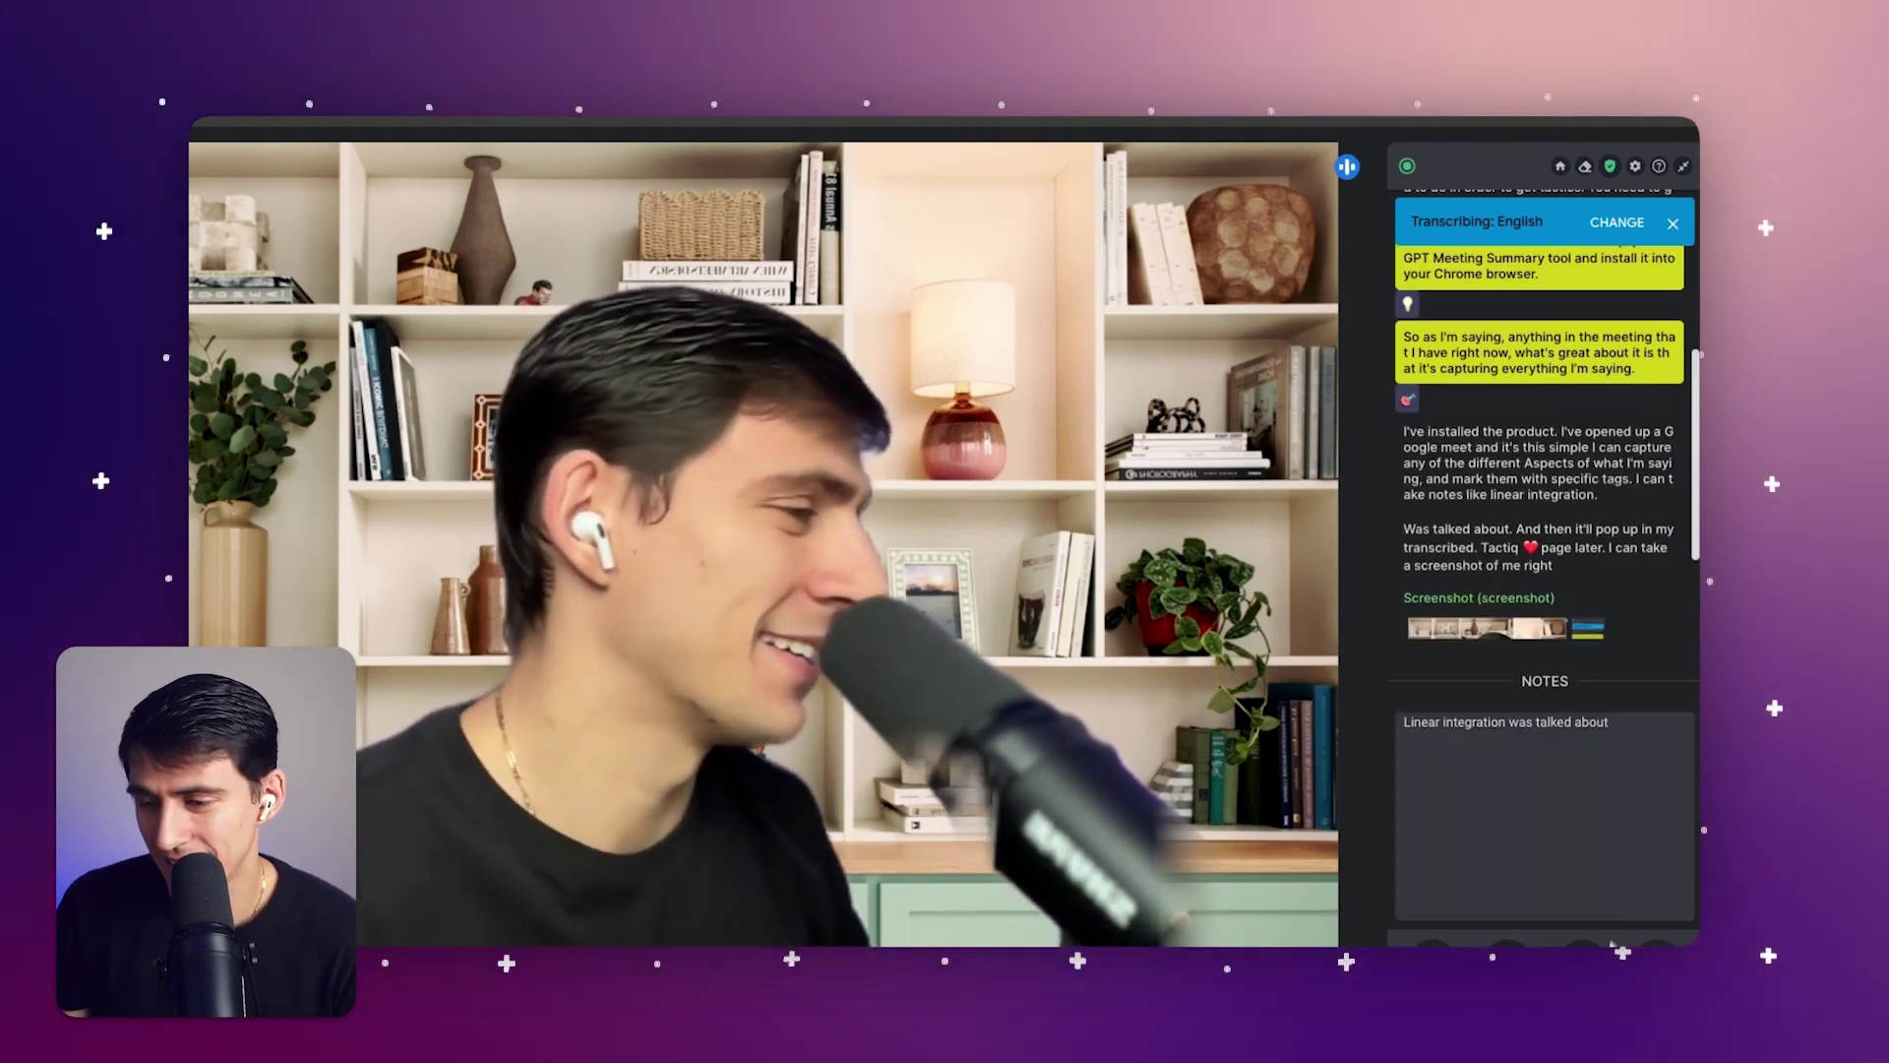
pyautogui.click(1655, 947)
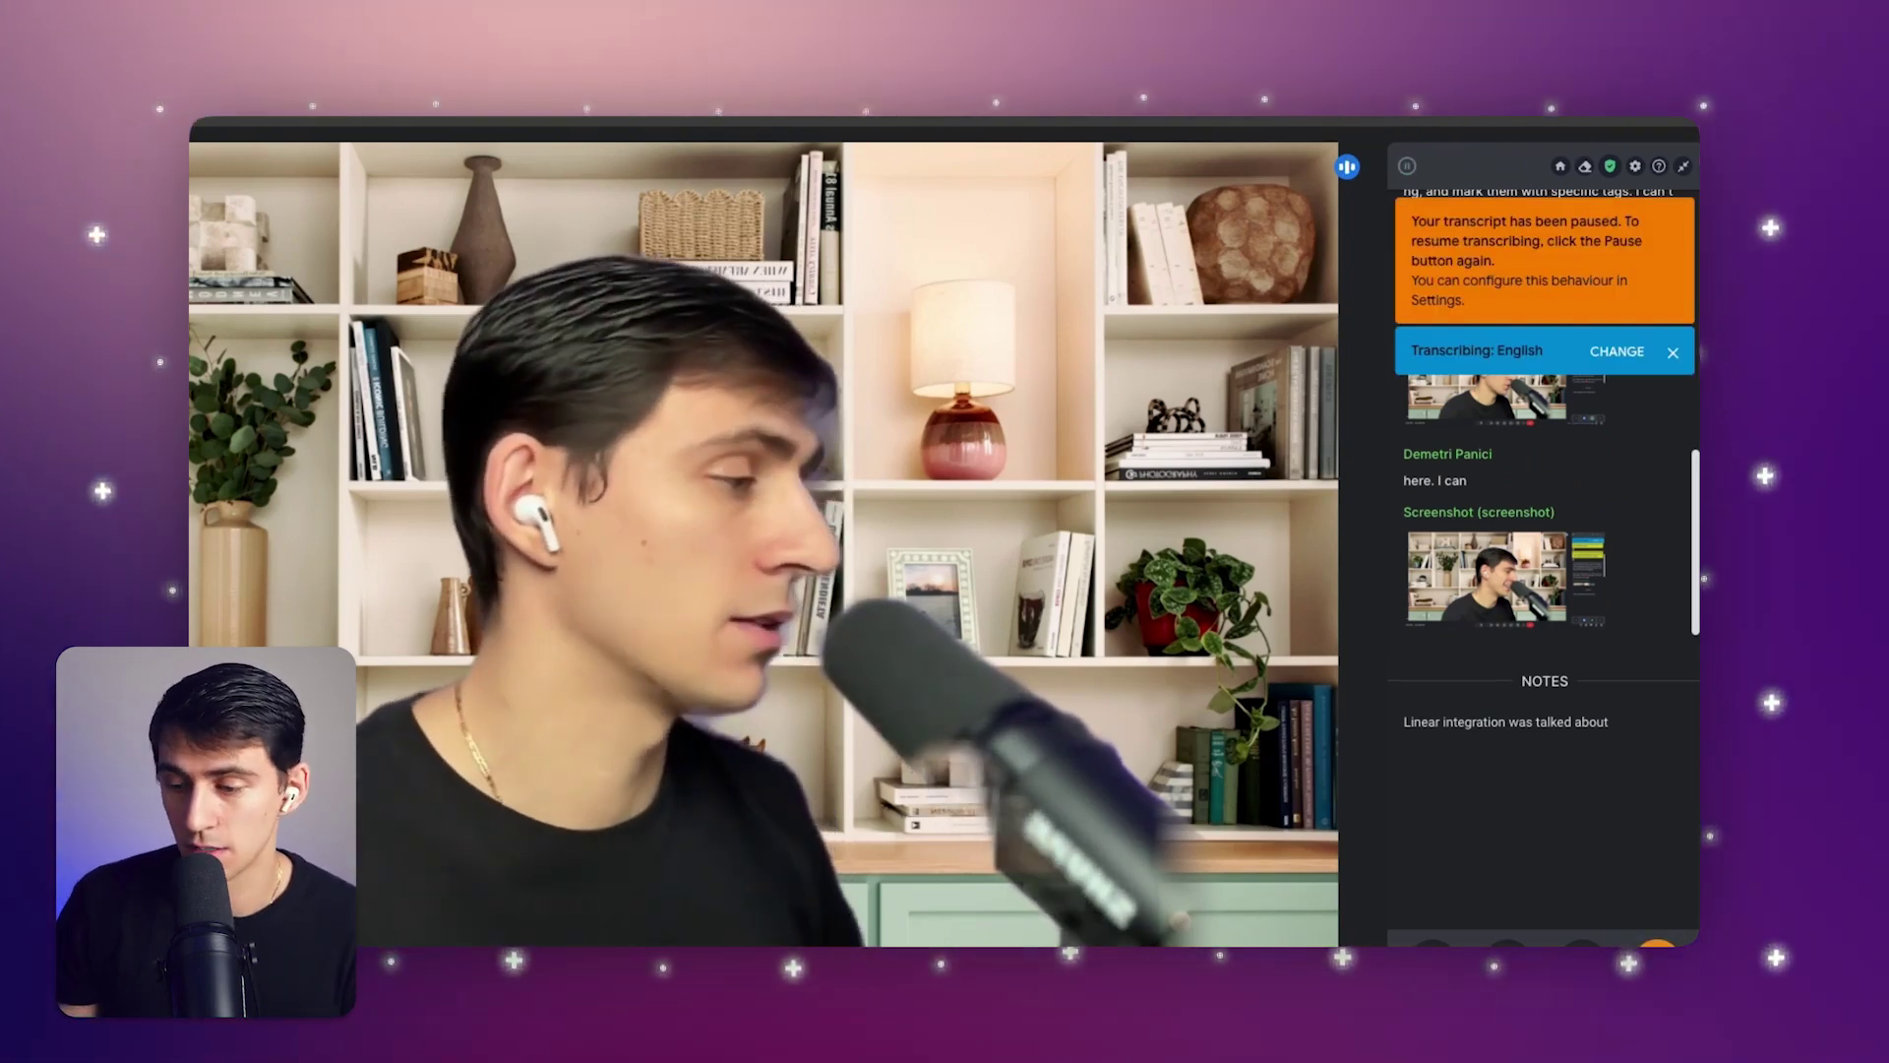
pyautogui.click(1659, 944)
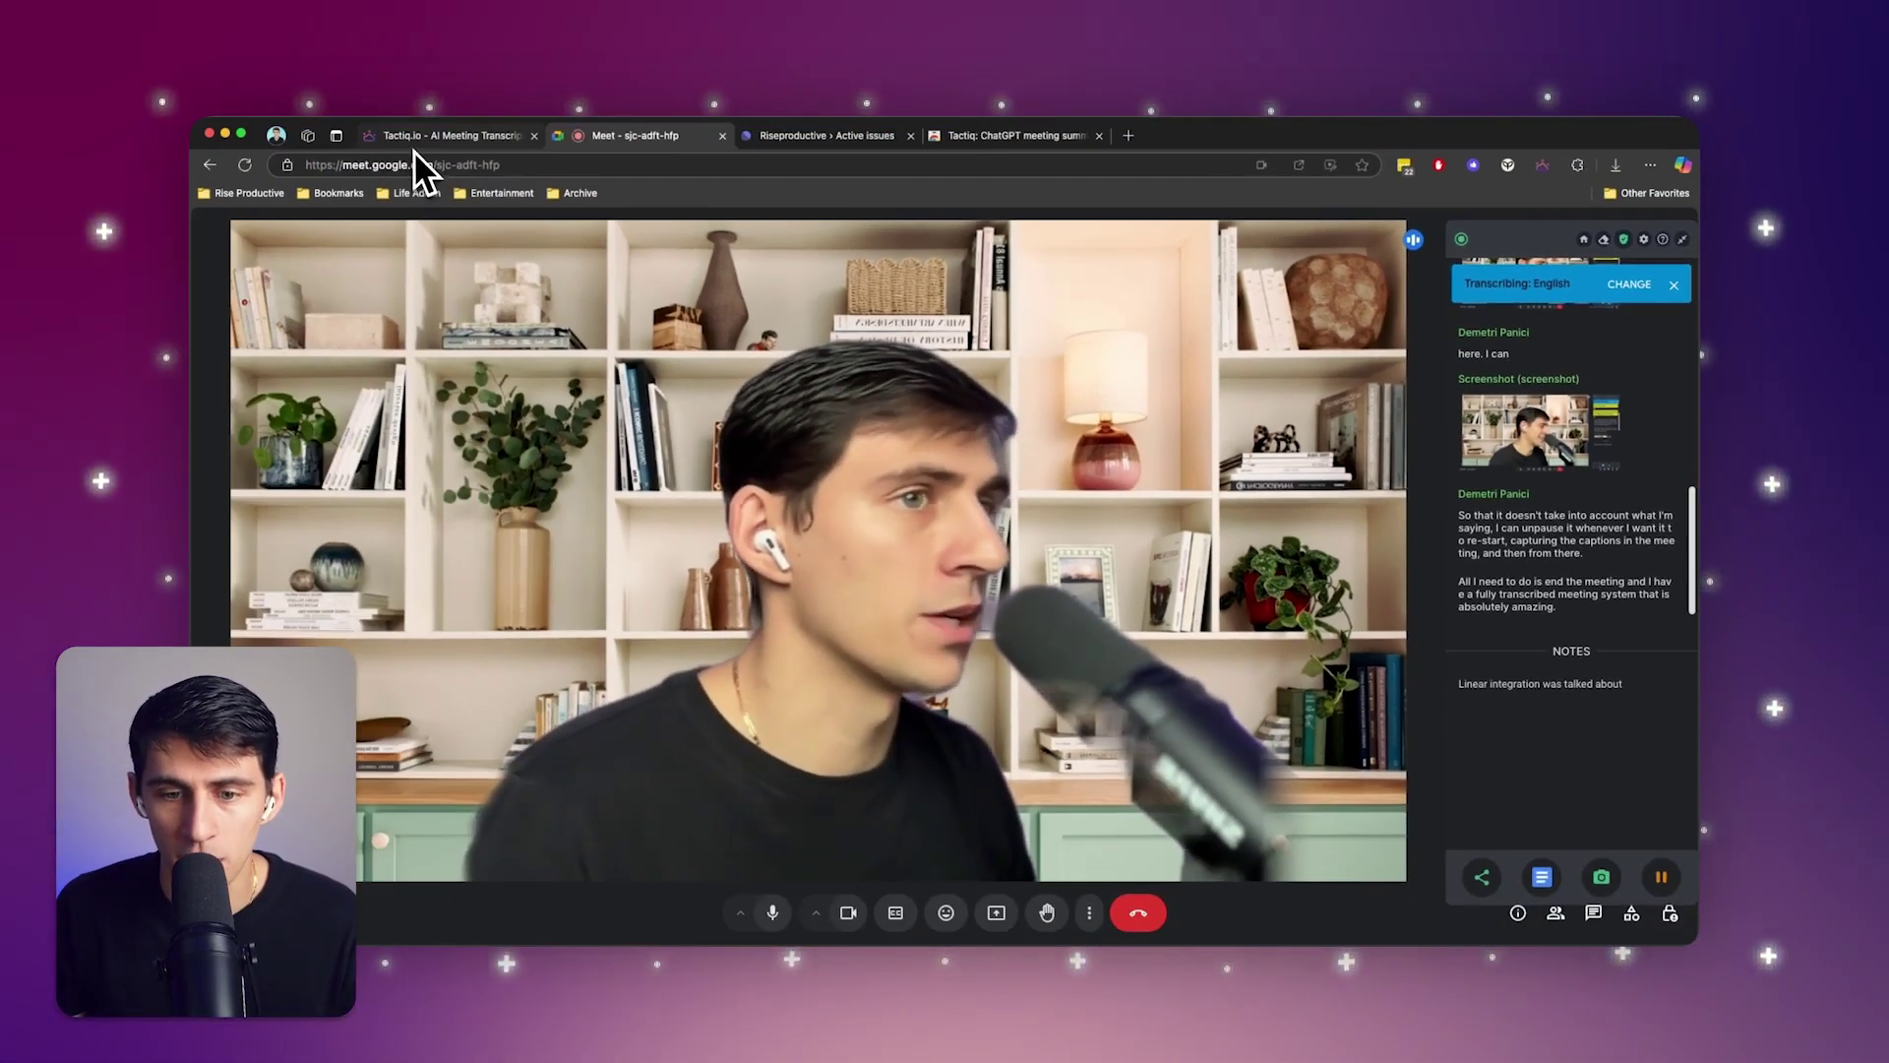
pyautogui.click(412, 138)
# - Sign in to the Tactiq web app, glance at Linear's active issues, and reach My Workflows from My Meetings
pyautogui.click(1491, 236)
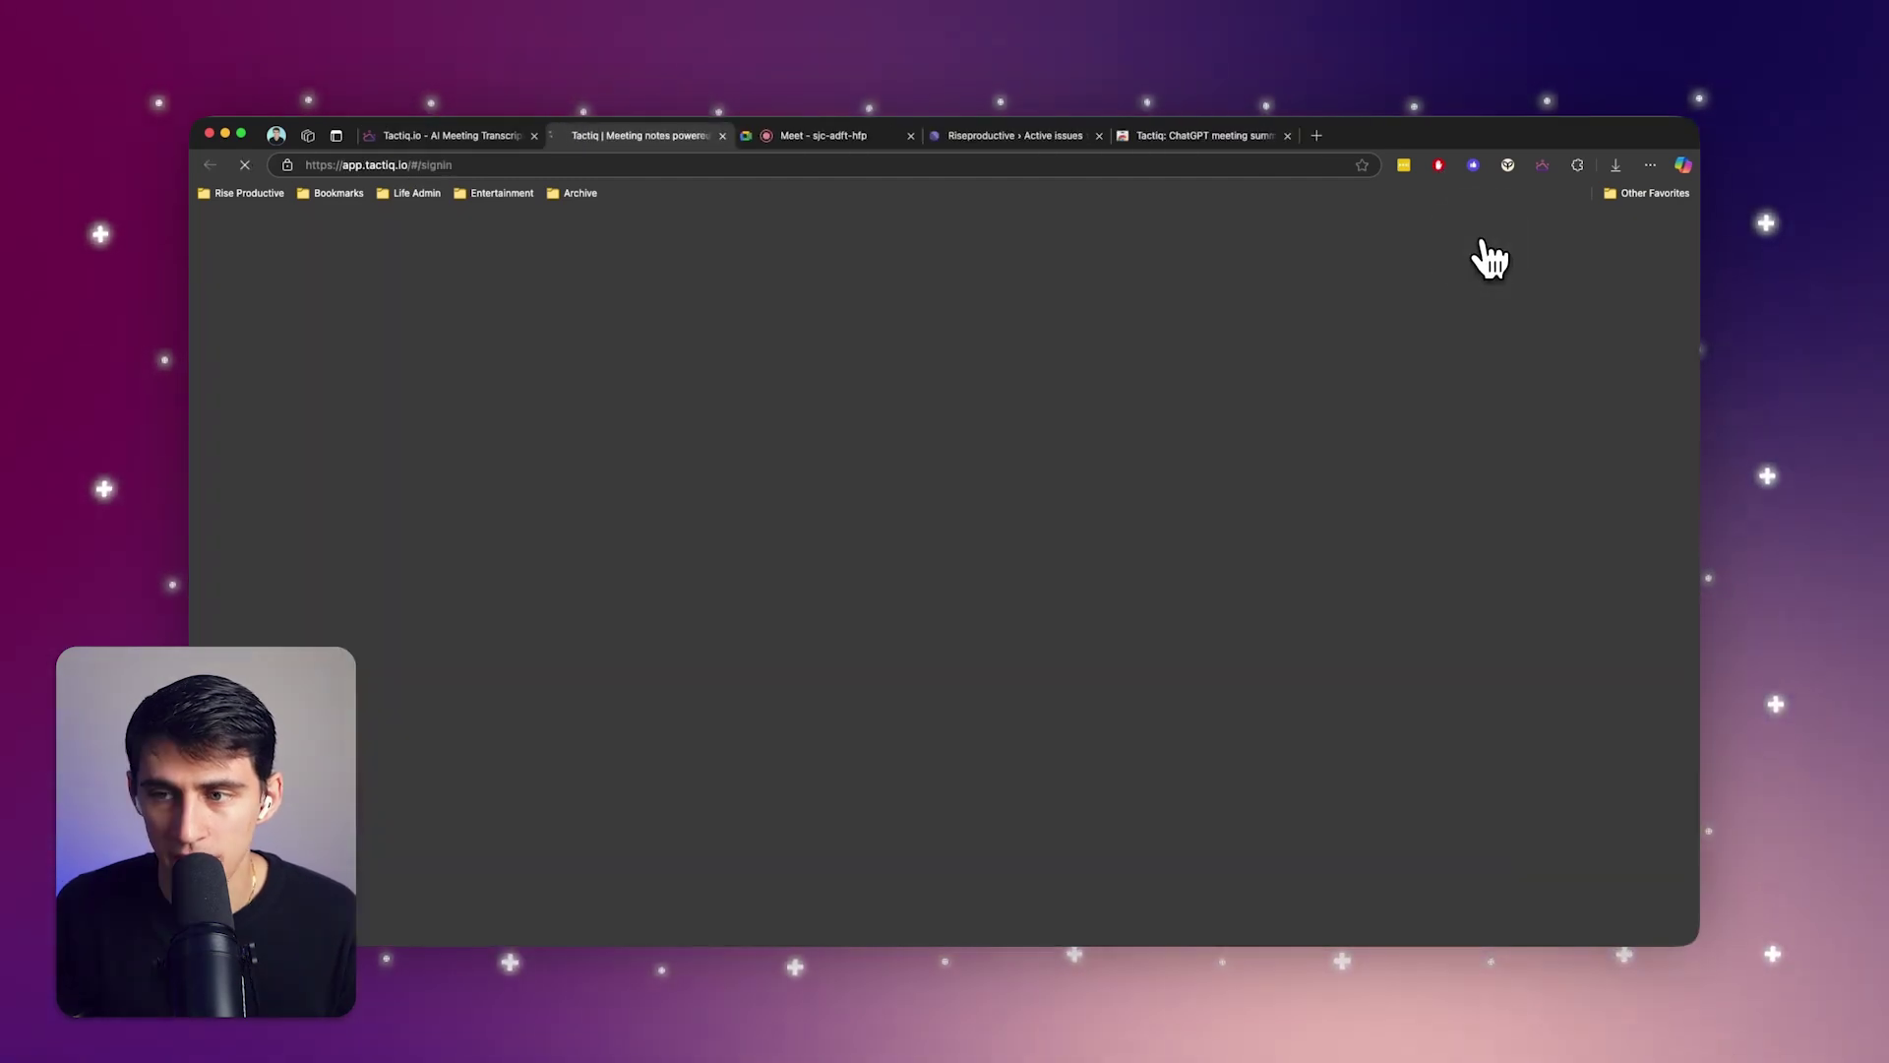
pyautogui.click(960, 135)
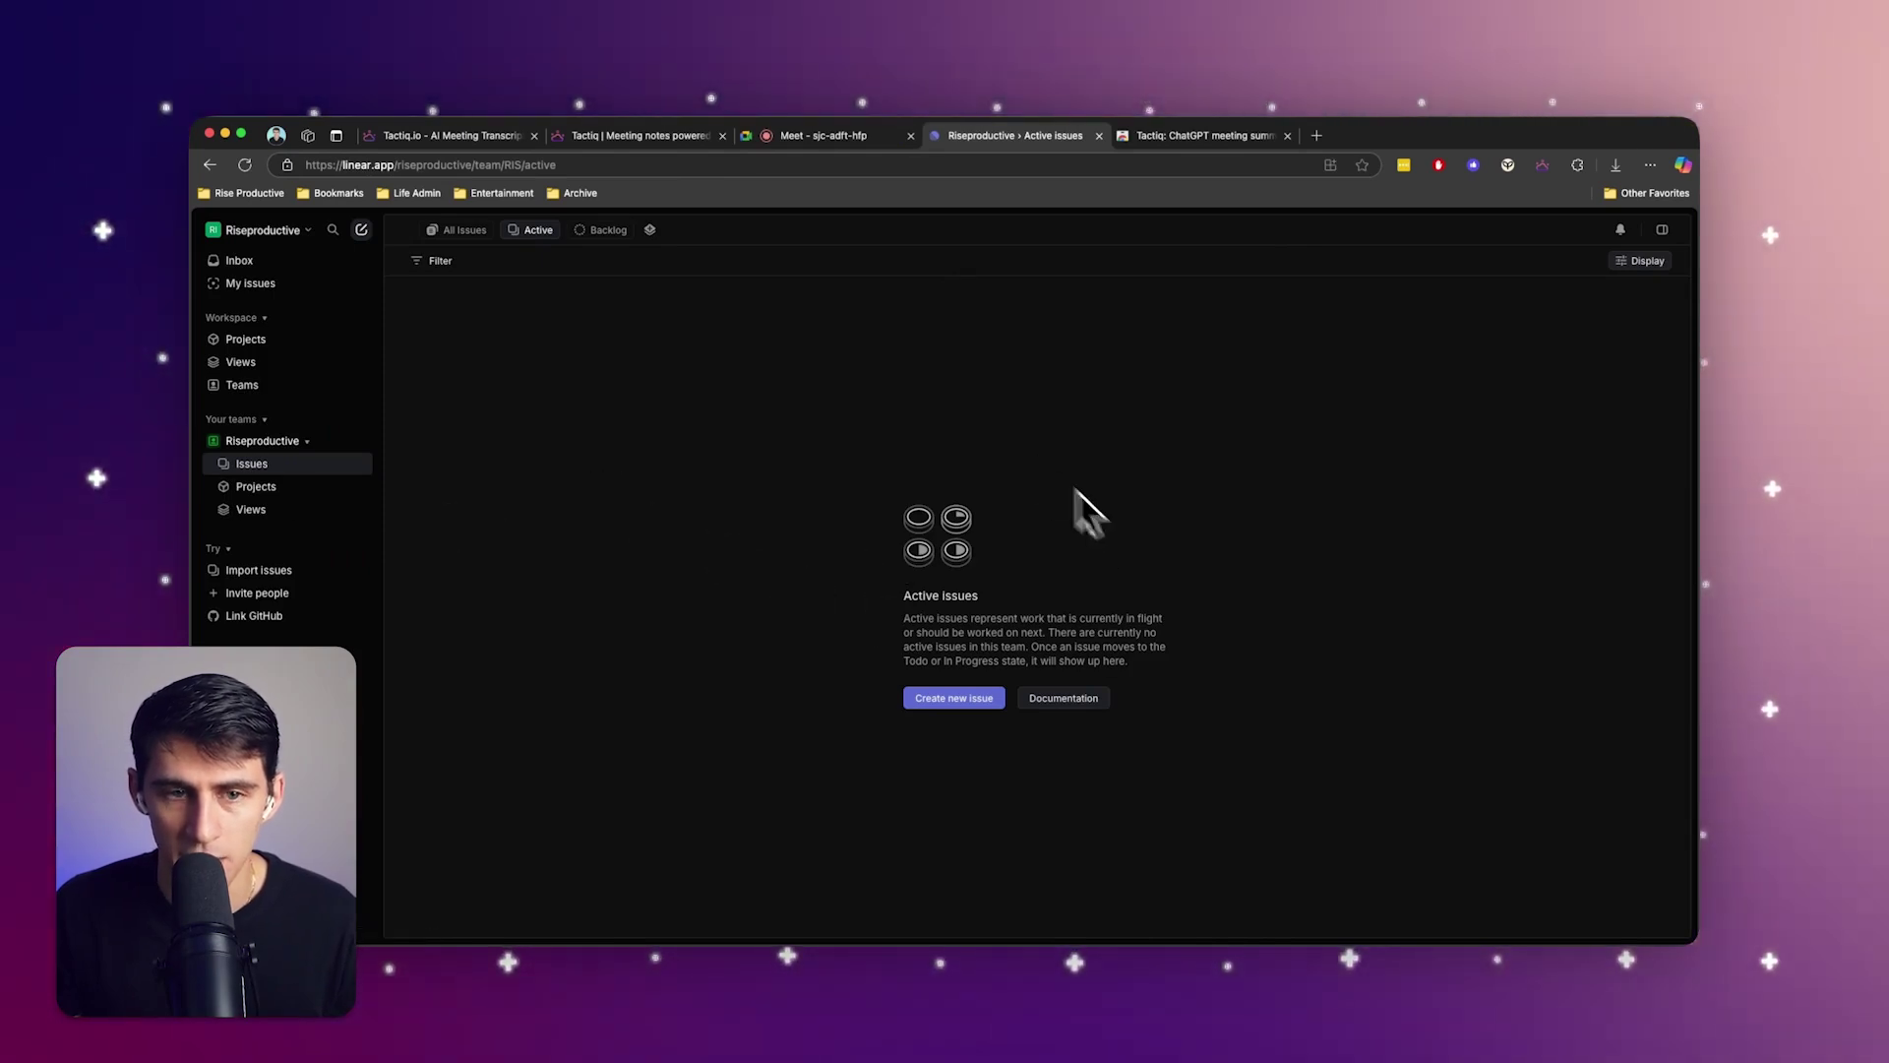
pyautogui.click(521, 142)
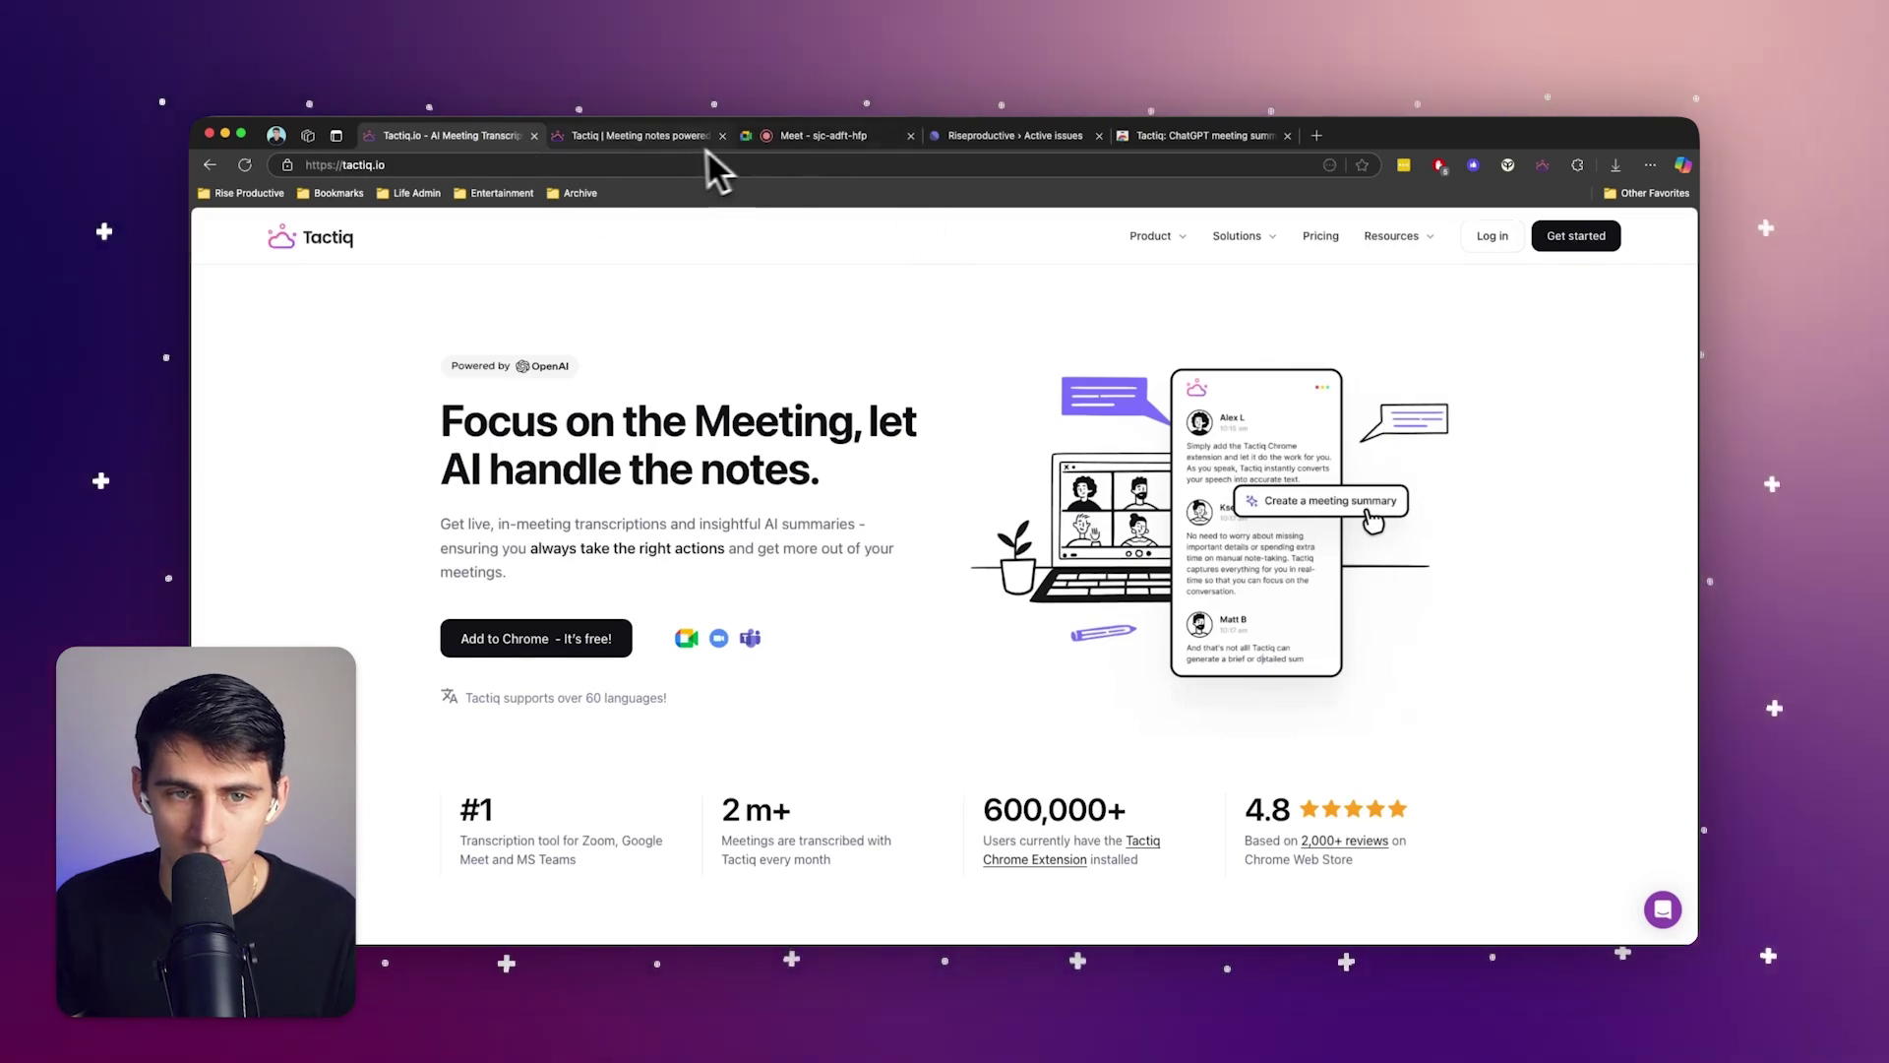
pyautogui.click(676, 144)
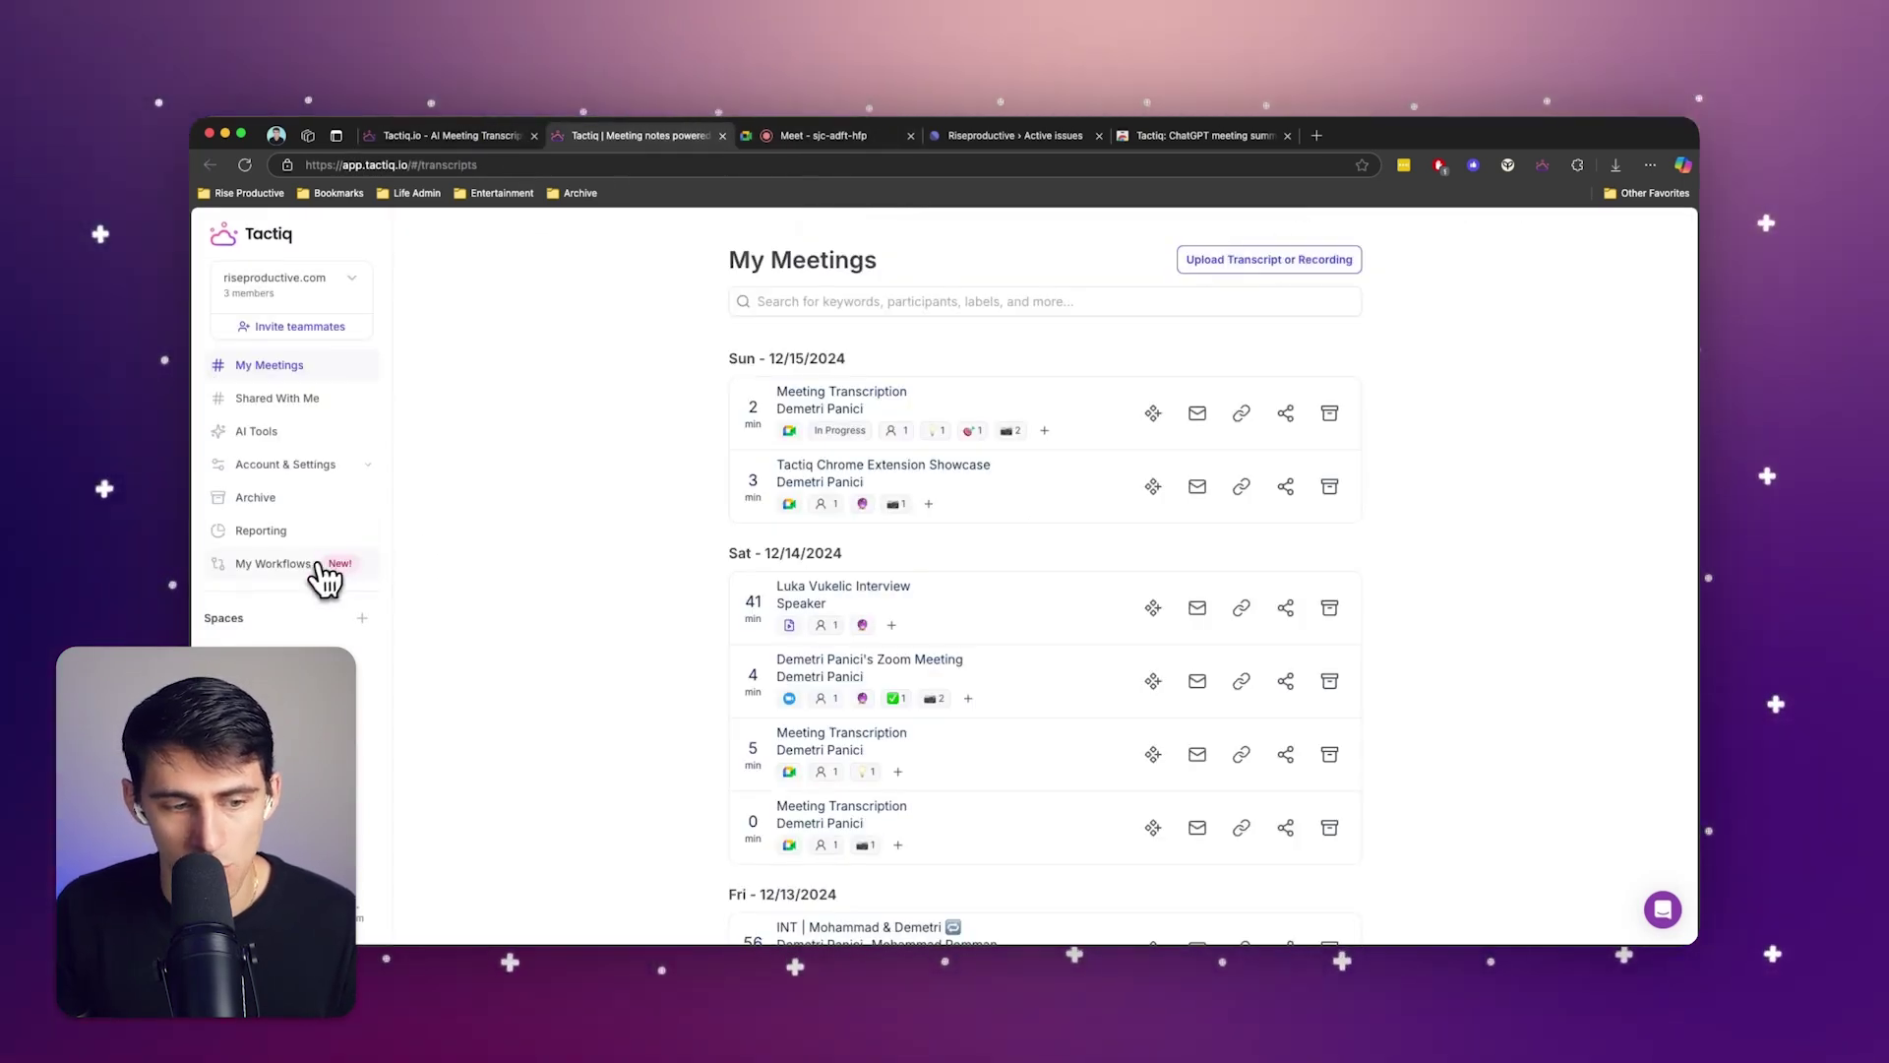
pyautogui.click(328, 579)
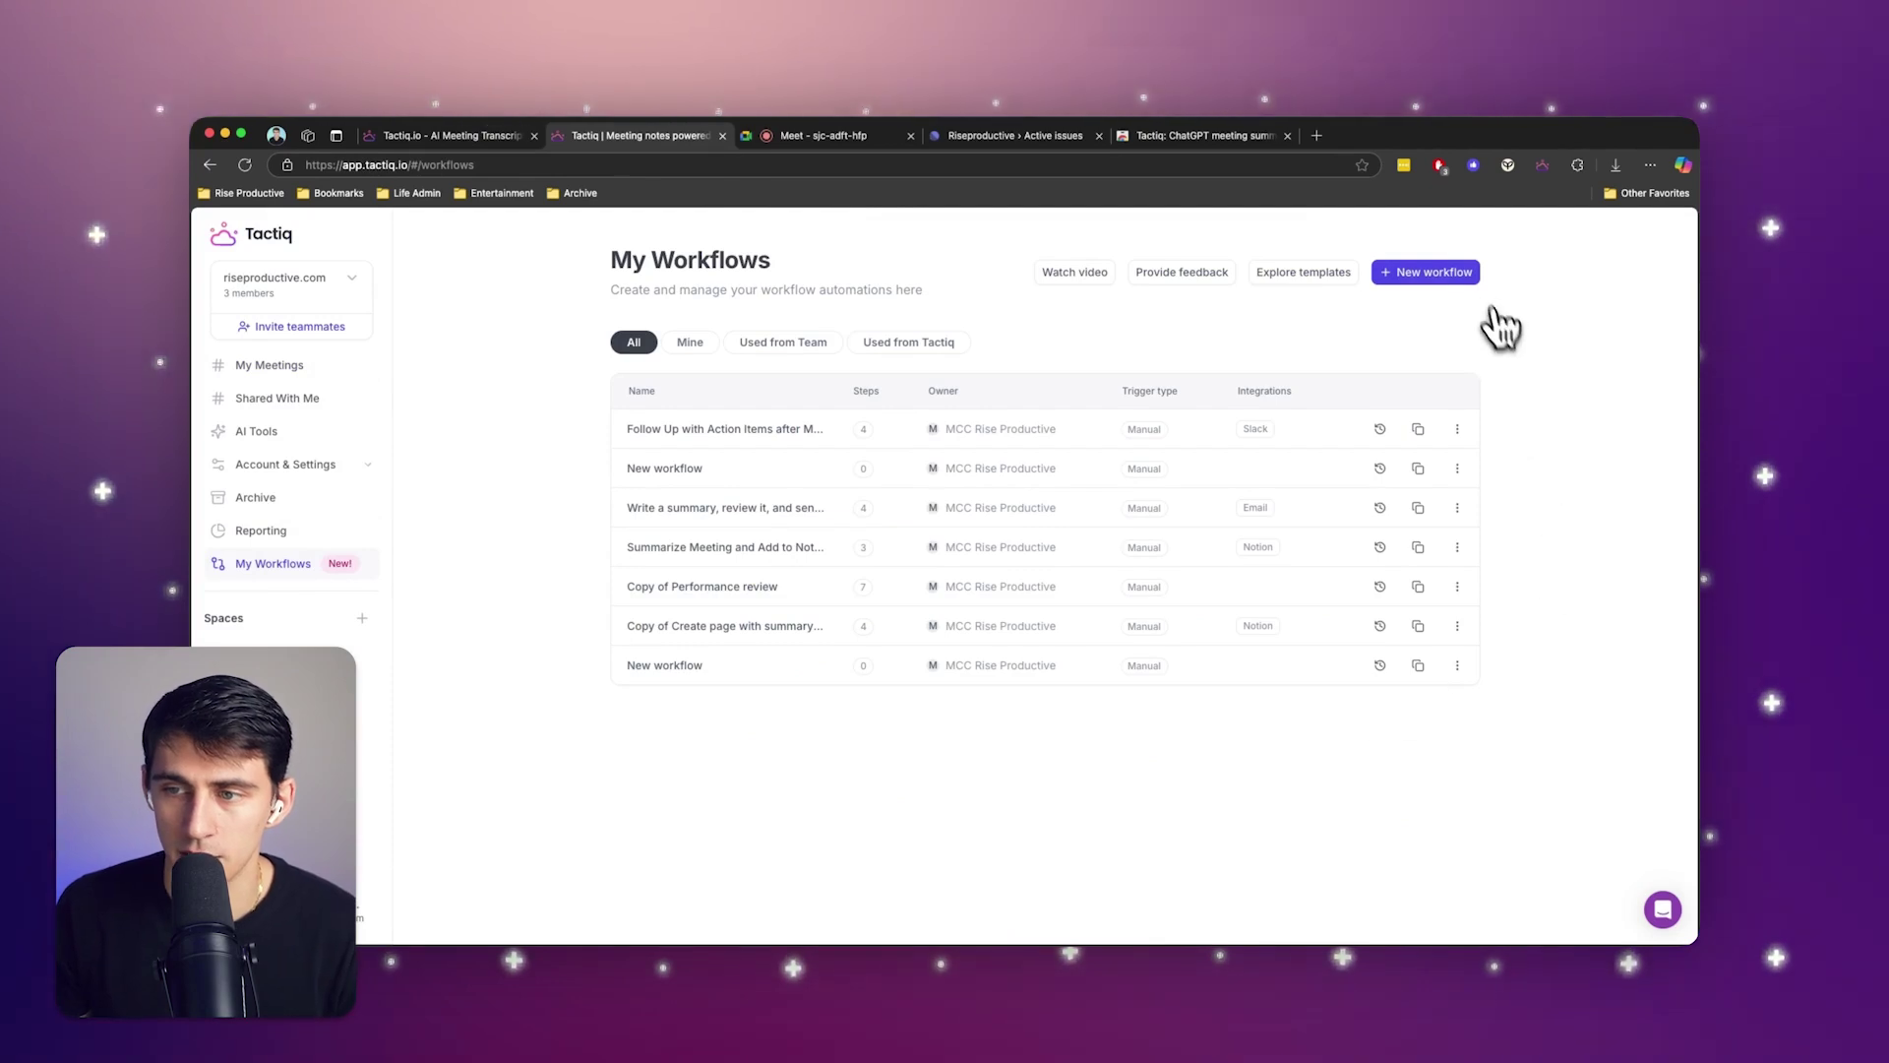
# - Filter new-workflow templates by Linear and duplicate 'Create ticket in Linear with confirmation step'
pyautogui.click(1461, 274)
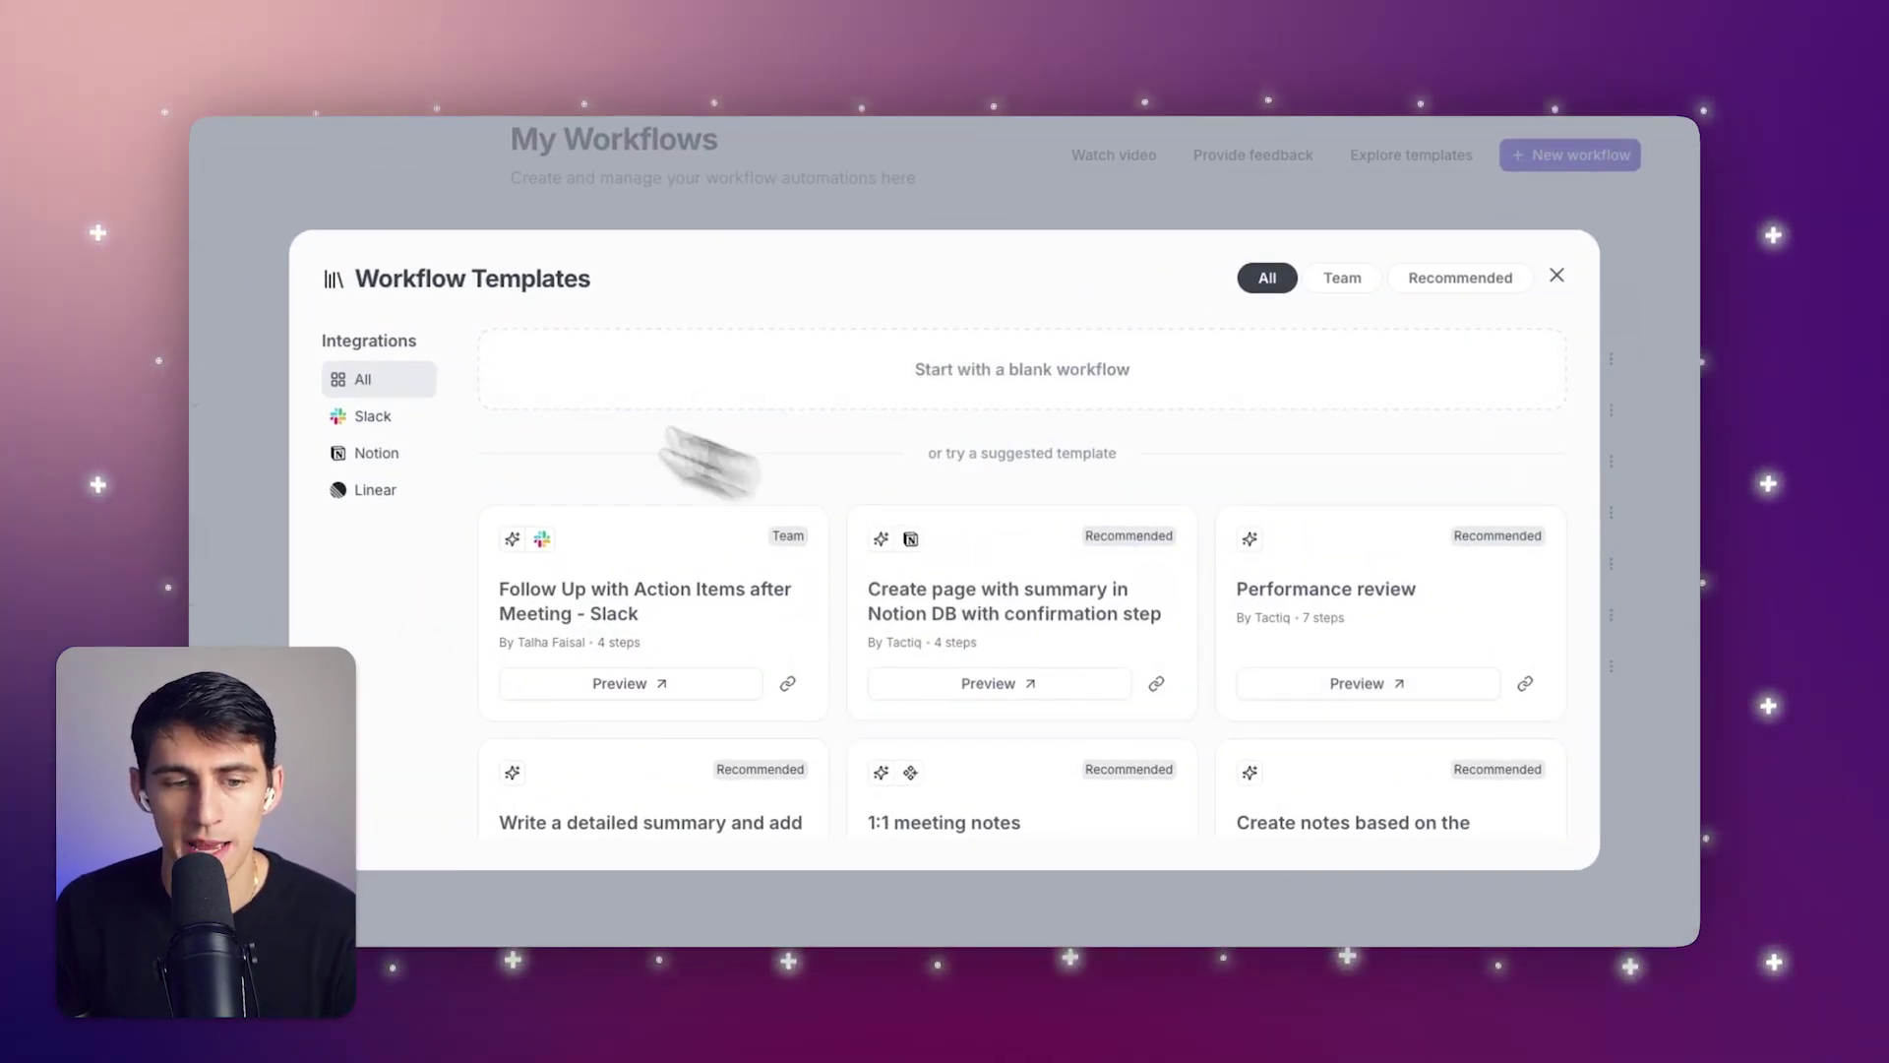
pyautogui.click(362, 454)
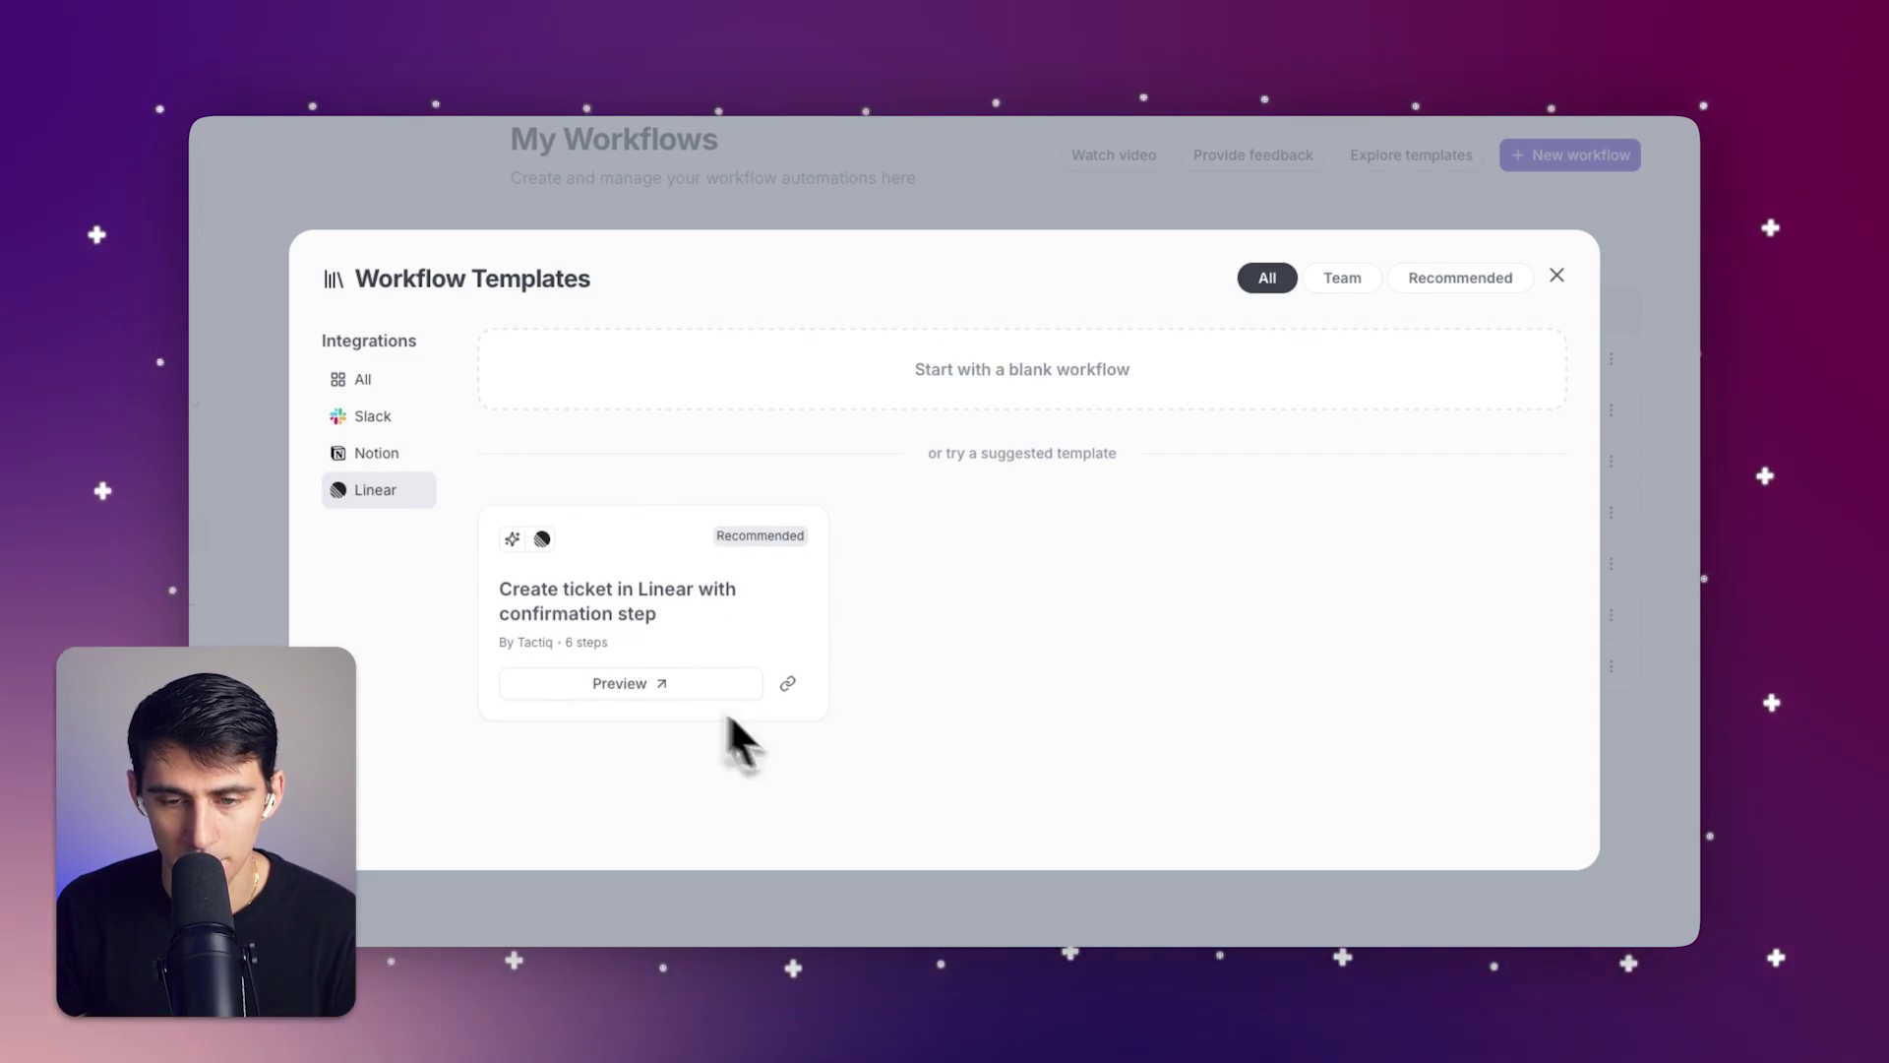
pyautogui.click(714, 611)
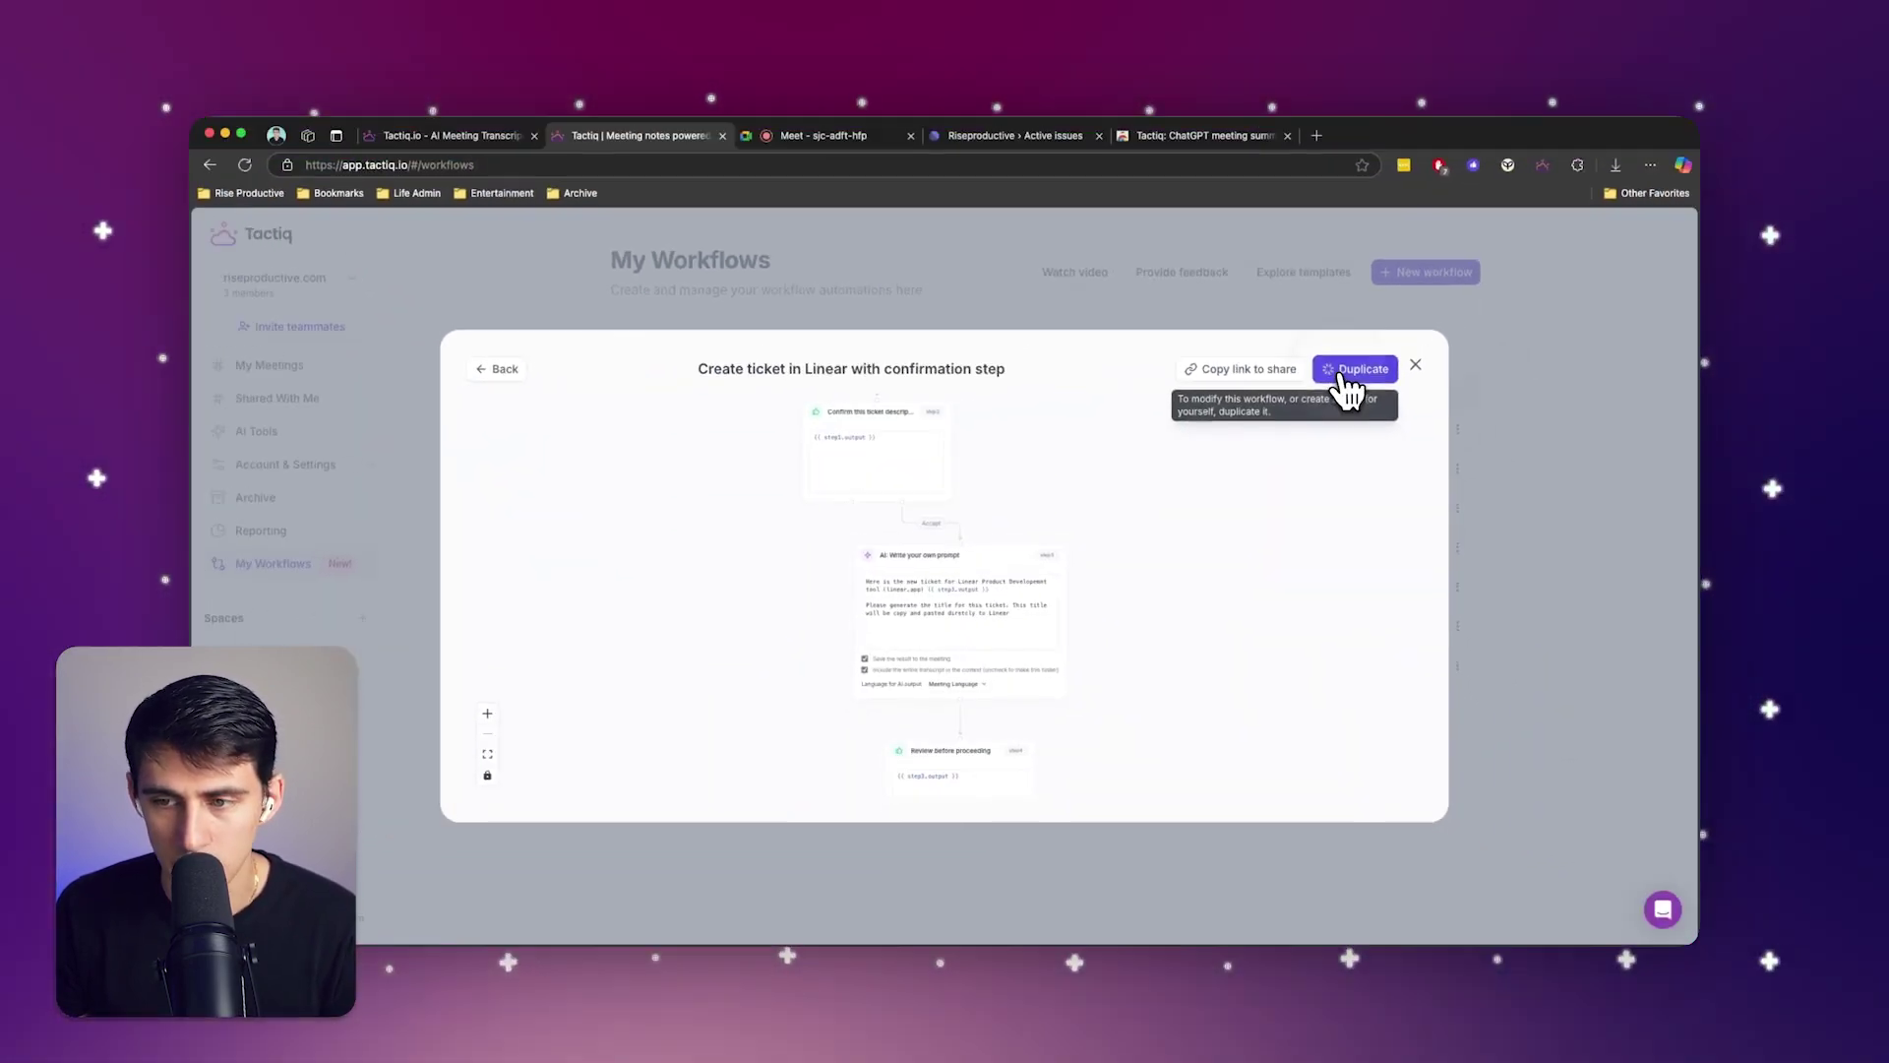
pyautogui.click(1343, 376)
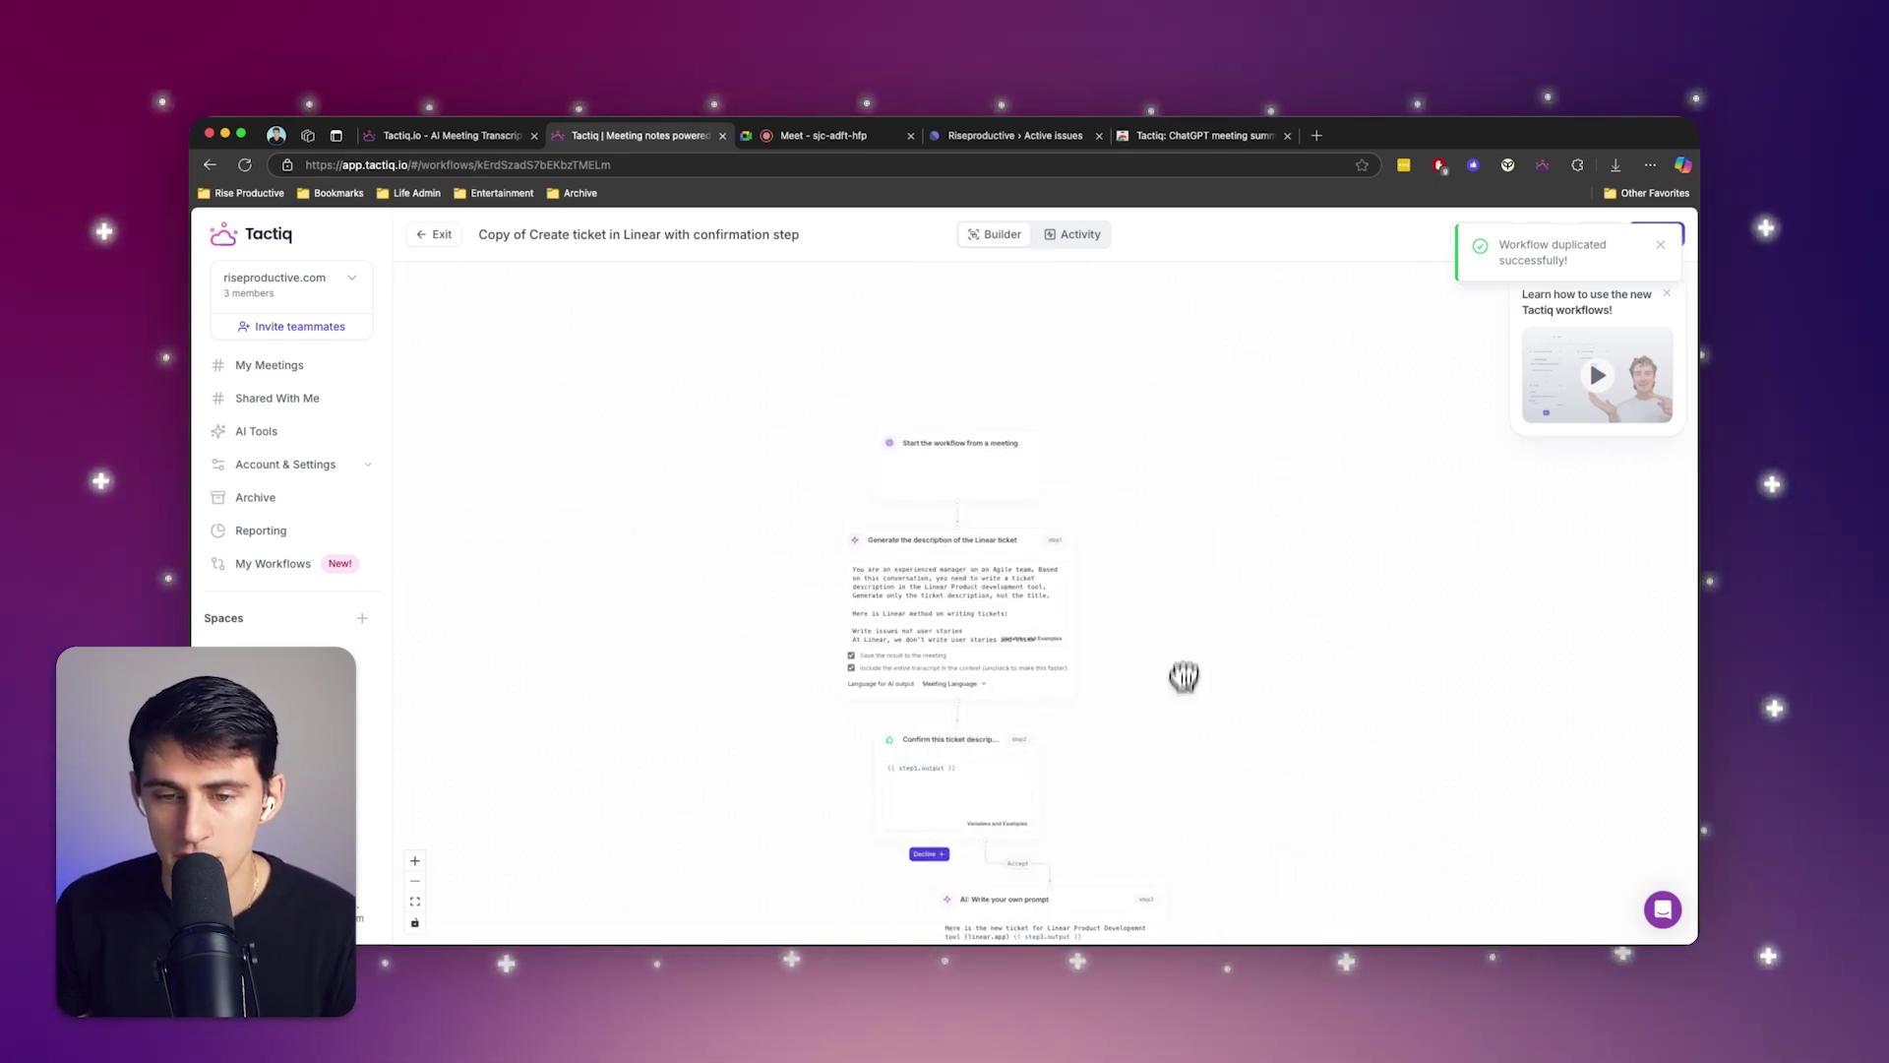
pyautogui.doubleClick(974, 539)
pyautogui.click(1096, 506)
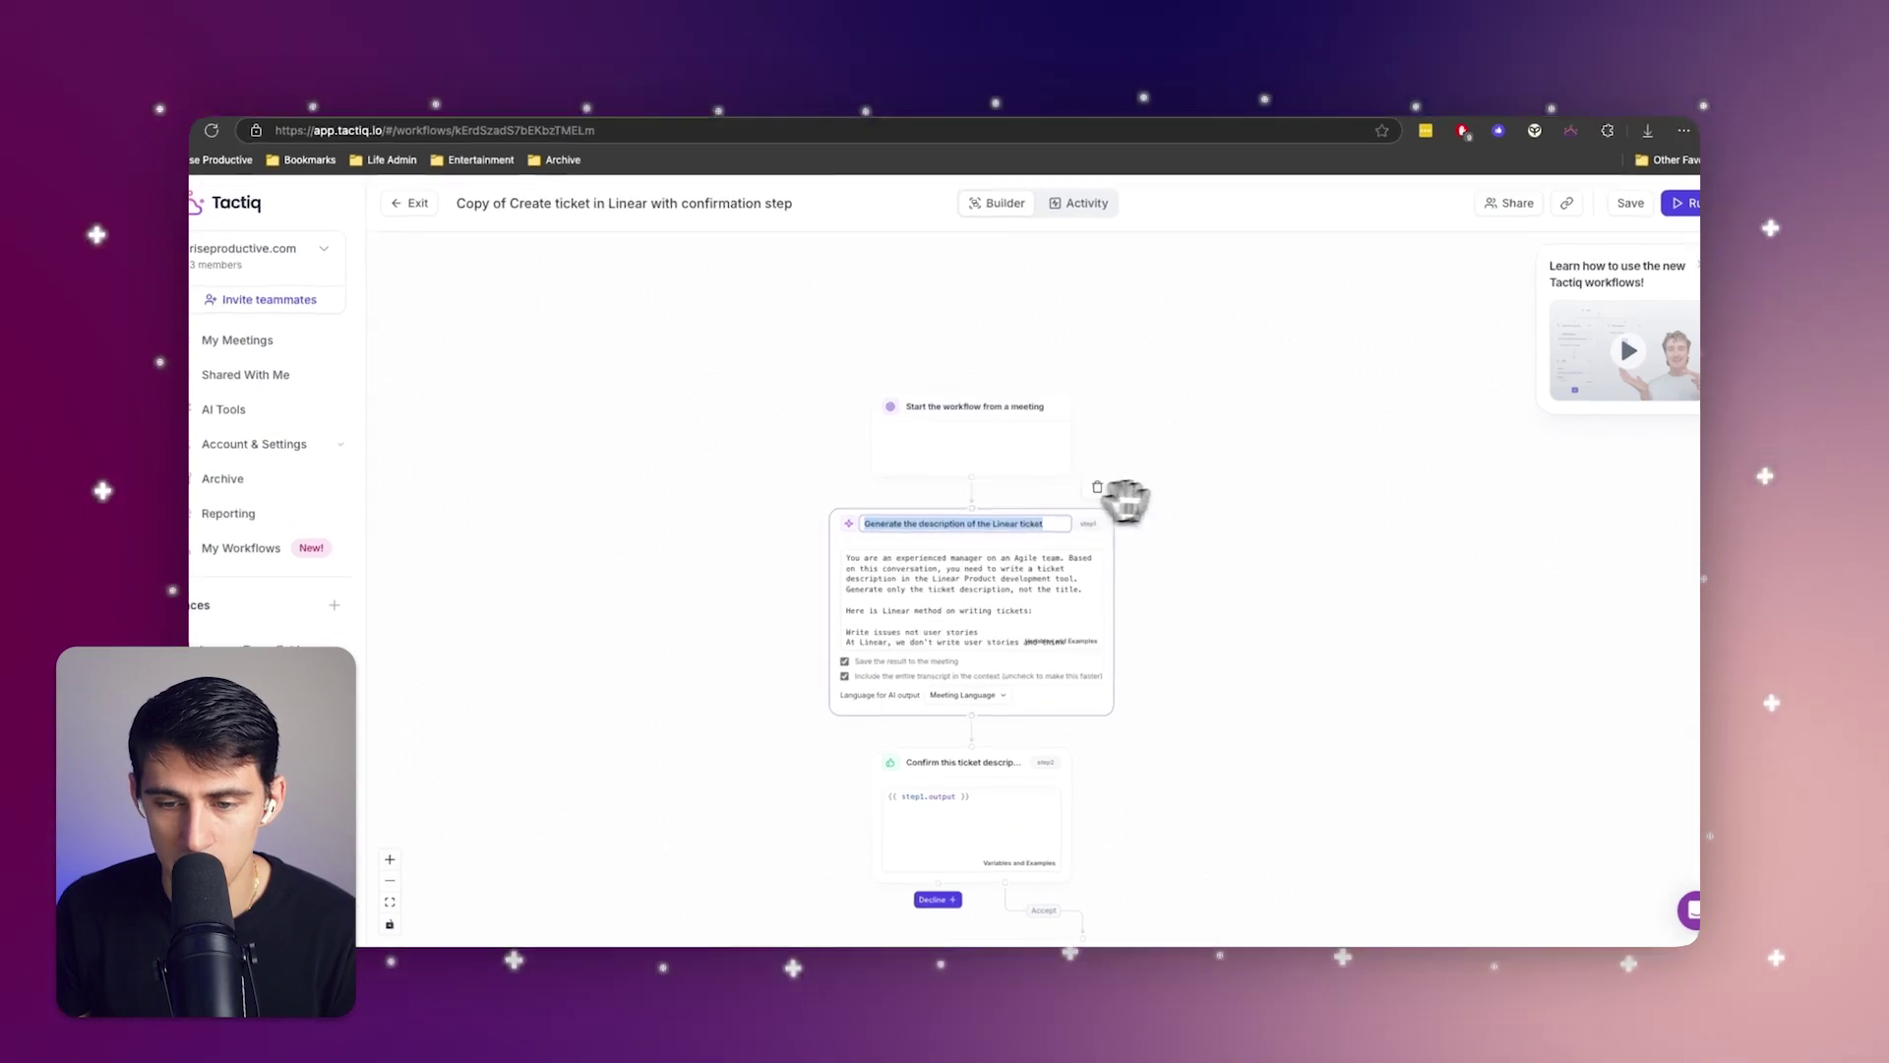
pyautogui.click(923, 534)
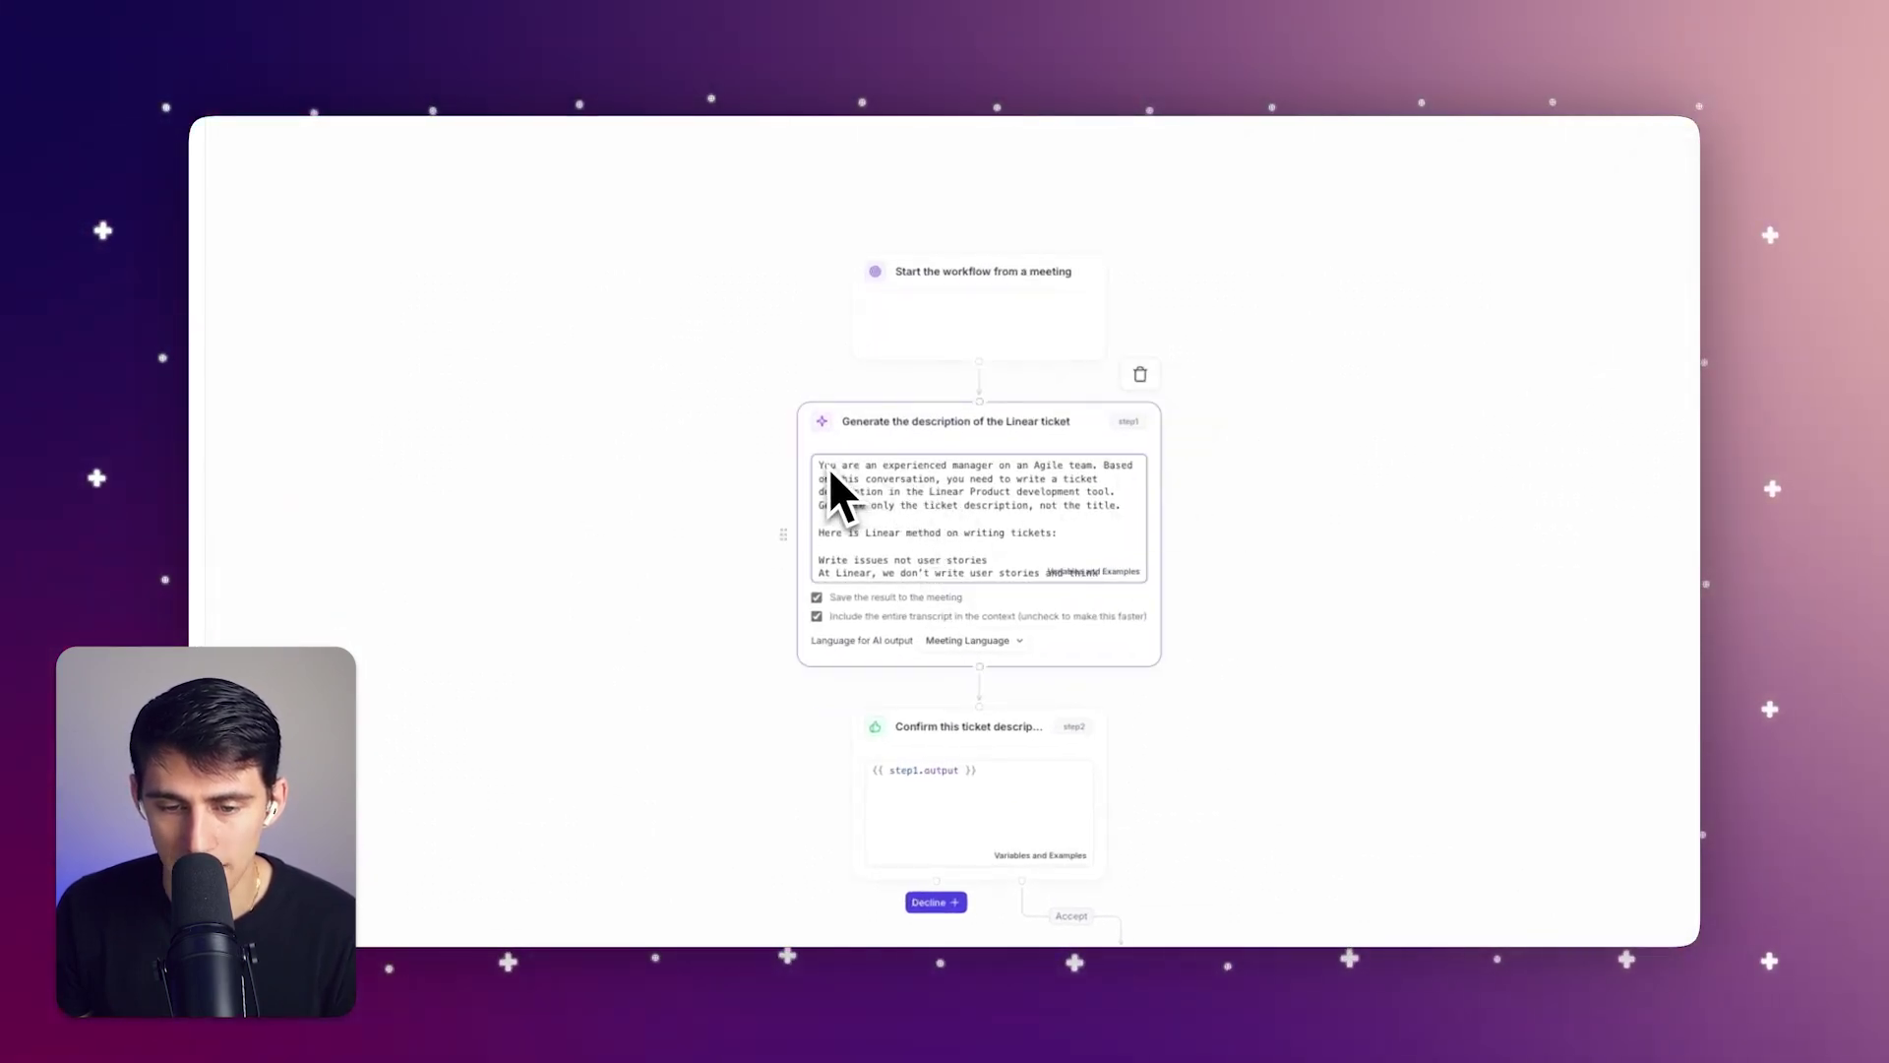
pyautogui.moveTo(821, 464); pyautogui.dragTo(1065, 467)
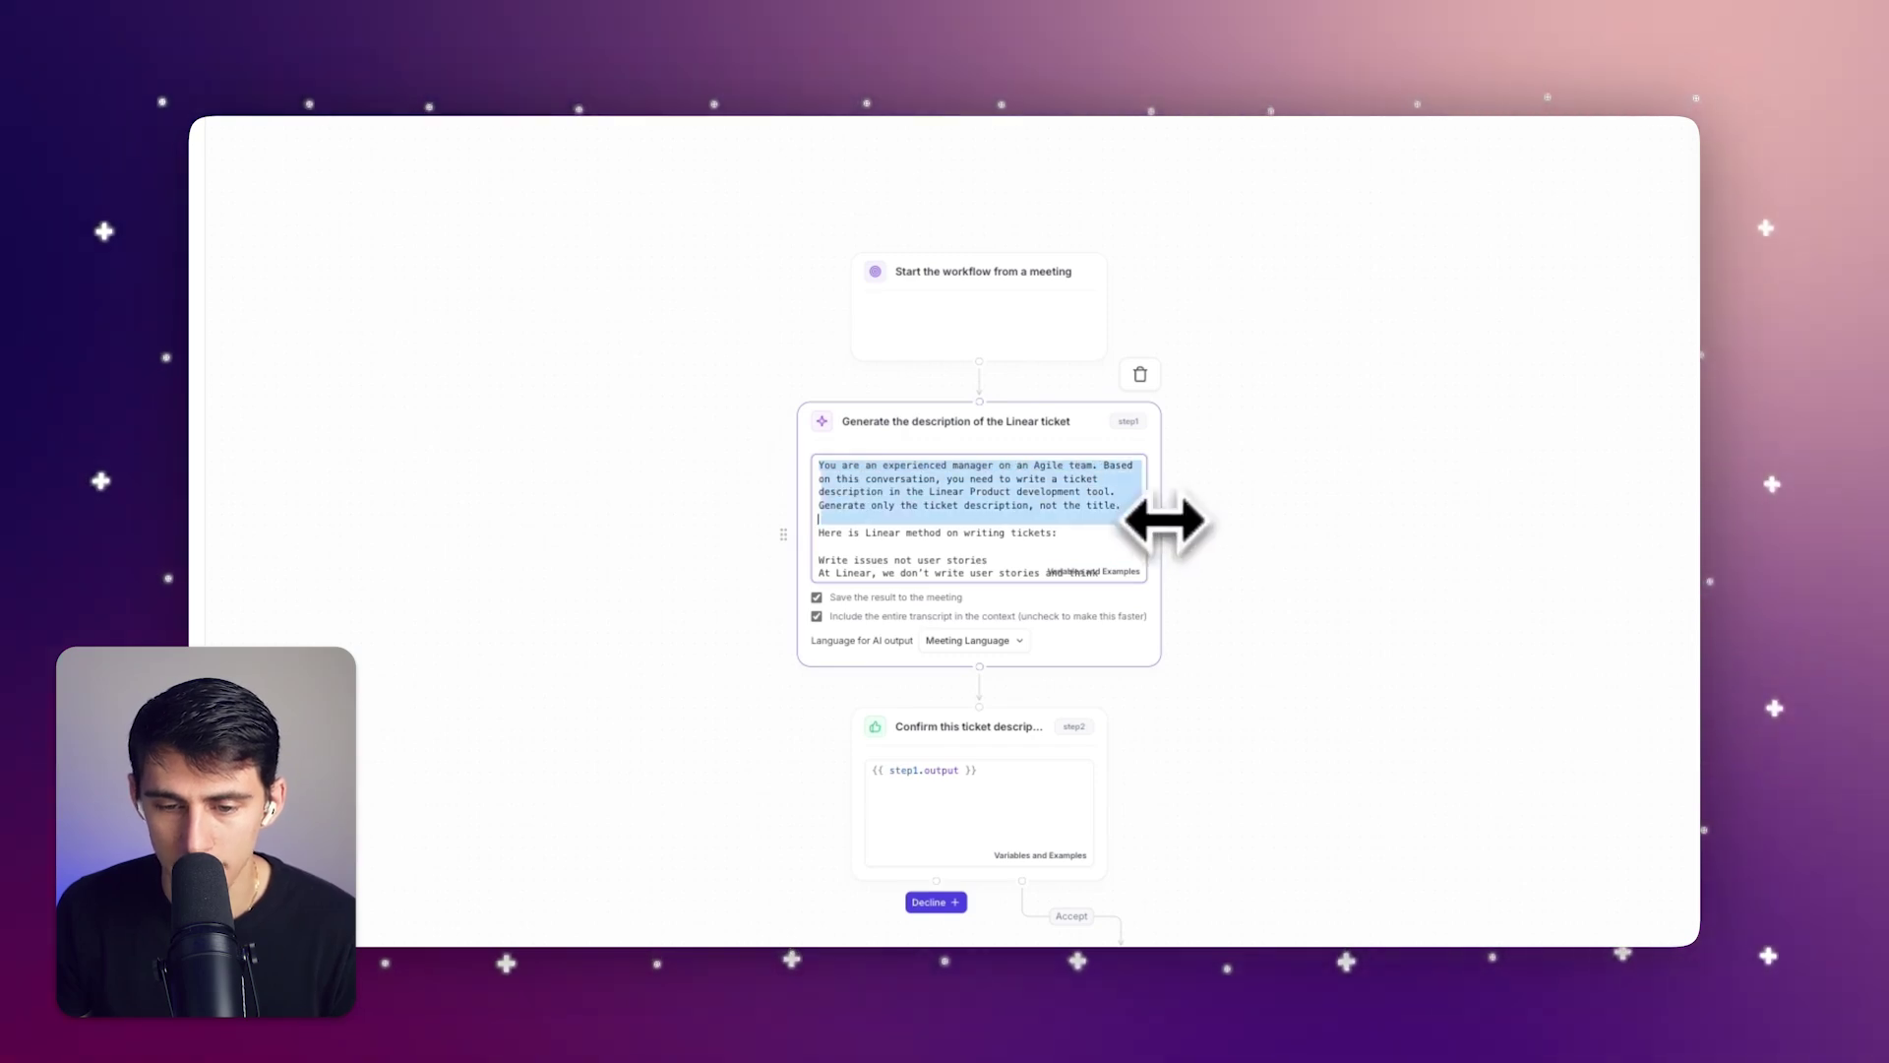
pyautogui.click(1082, 507)
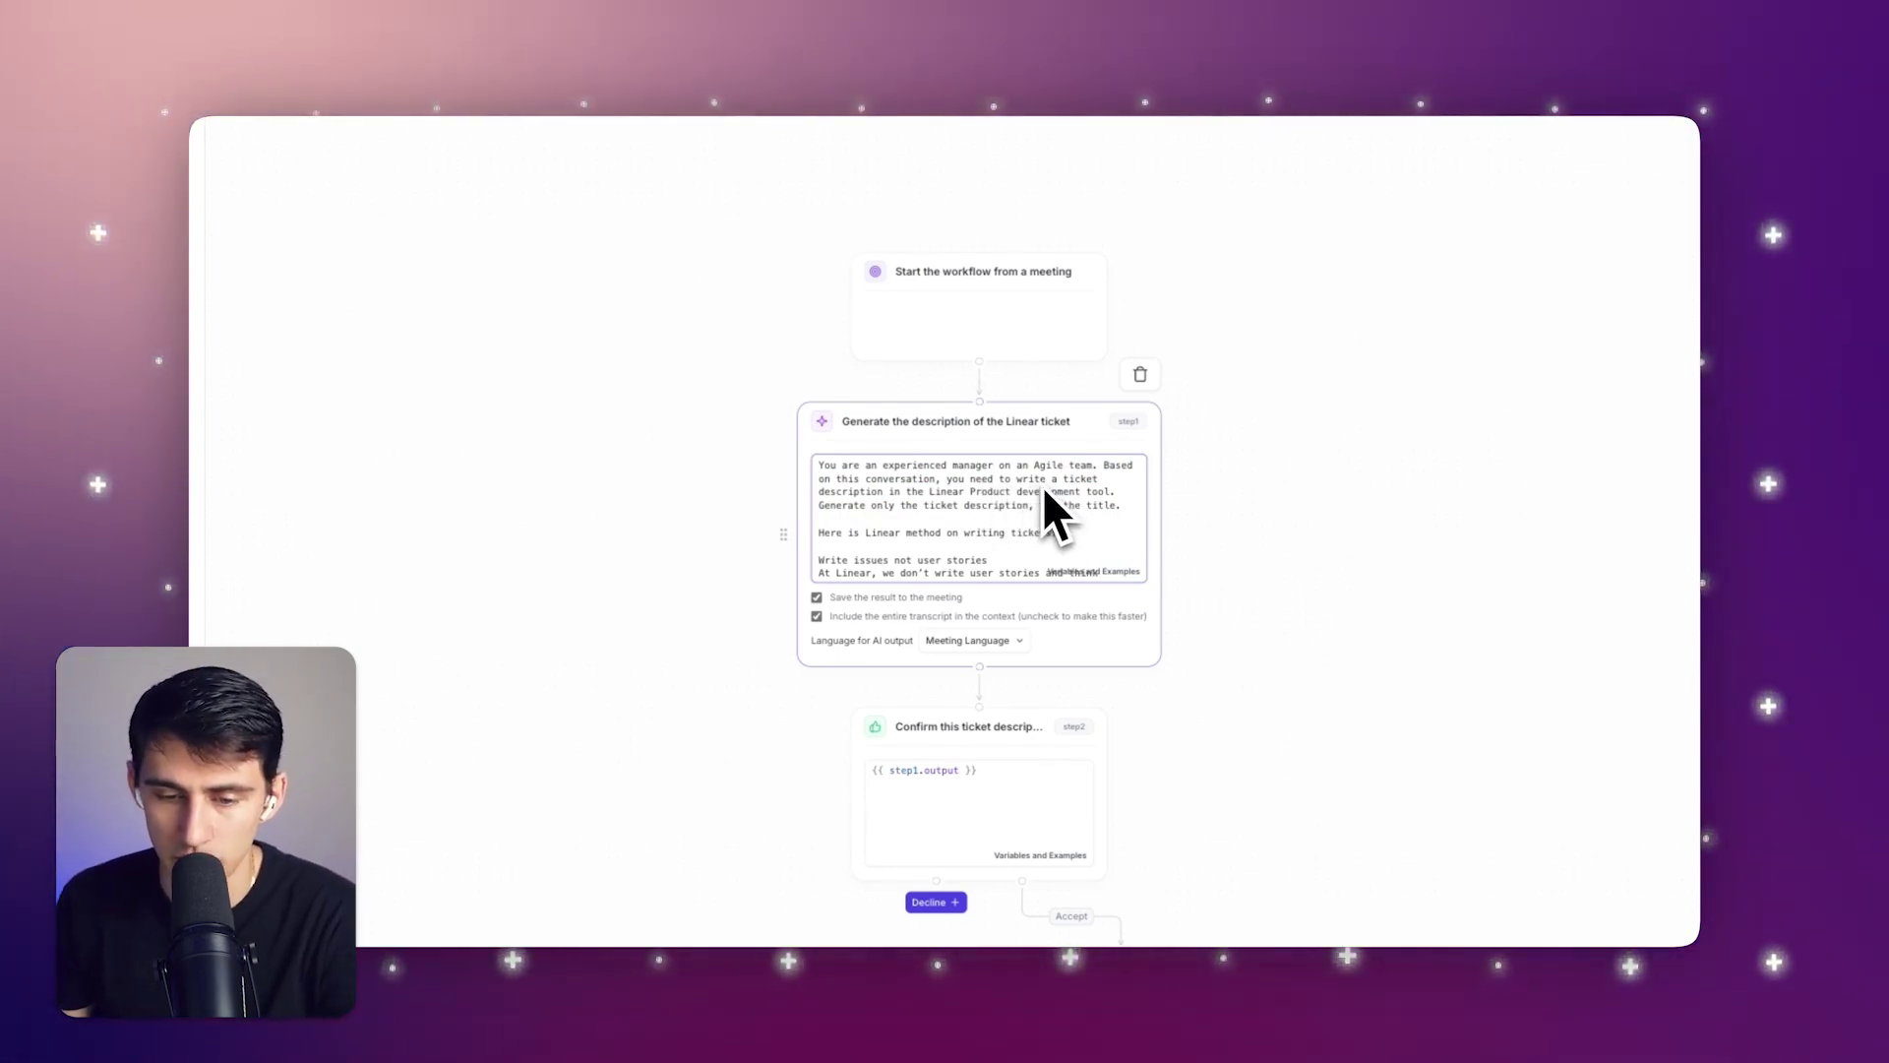
pyautogui.scroll(-2, 1048, 492)
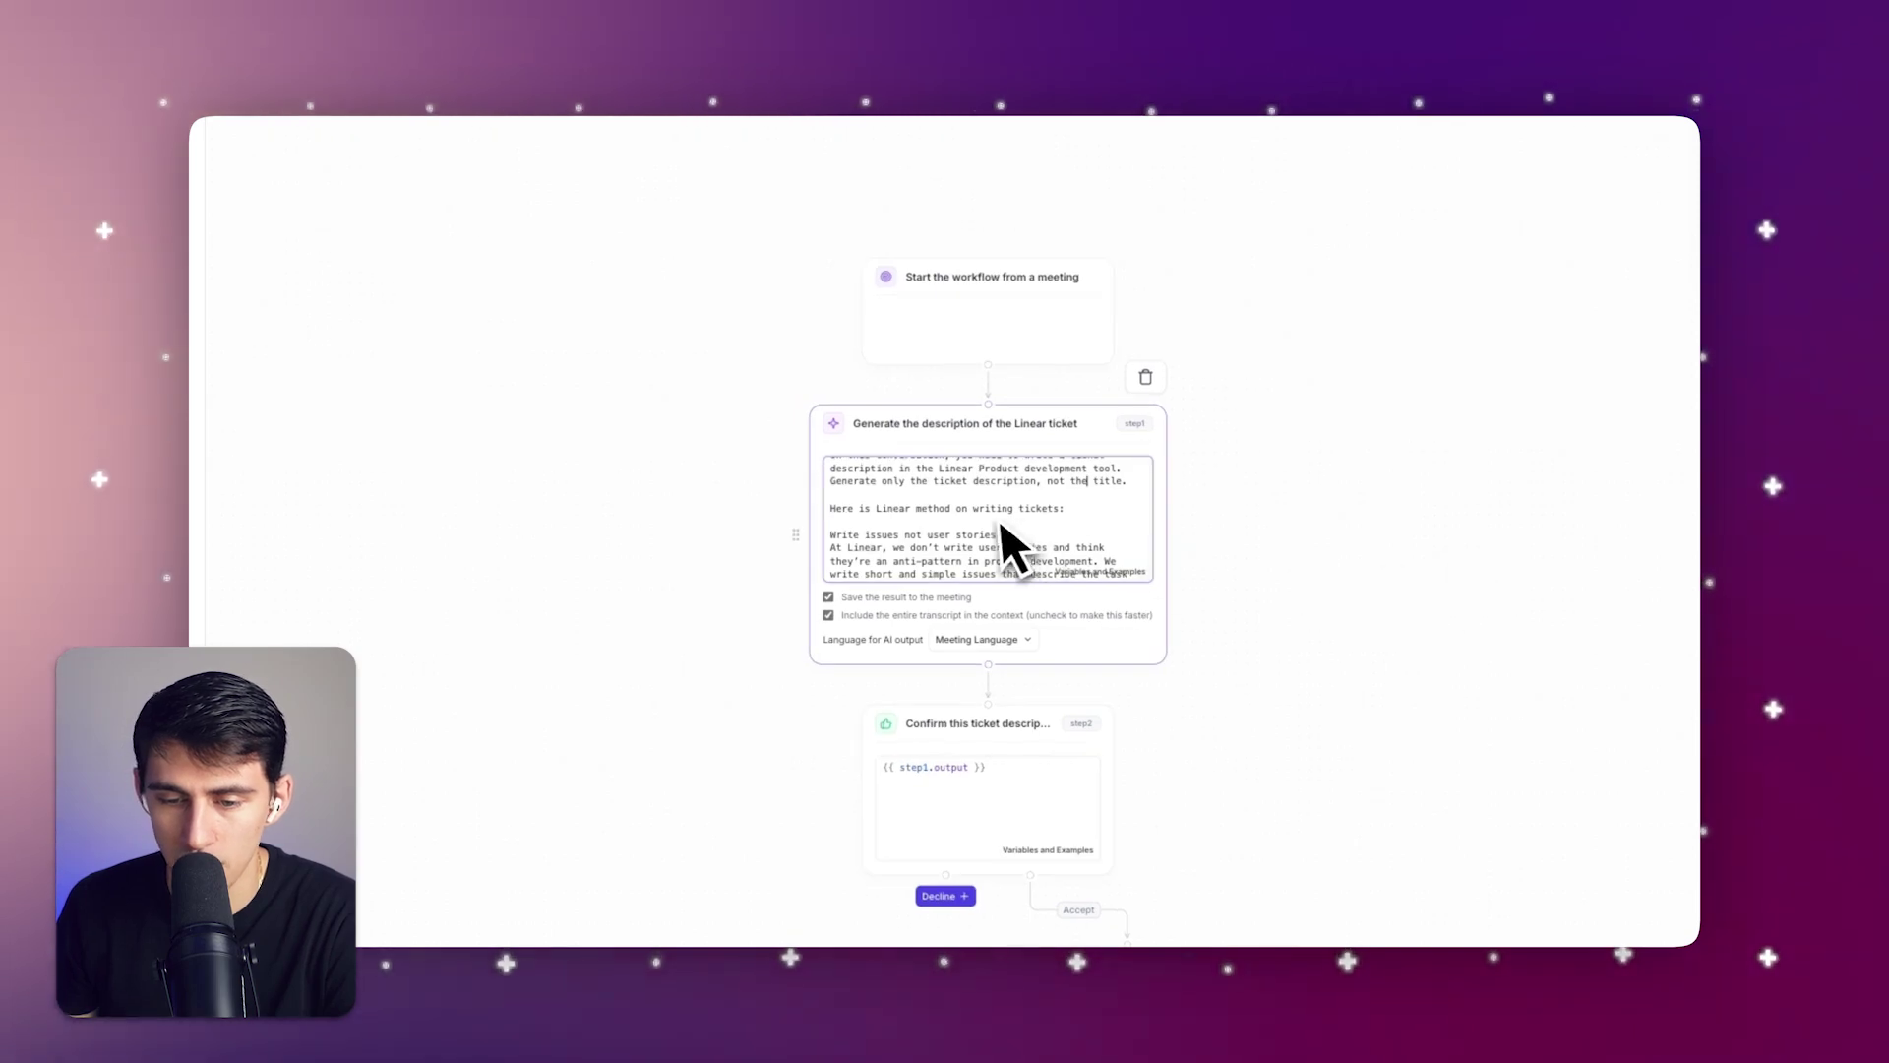
pyautogui.scroll(-3, 1001, 539)
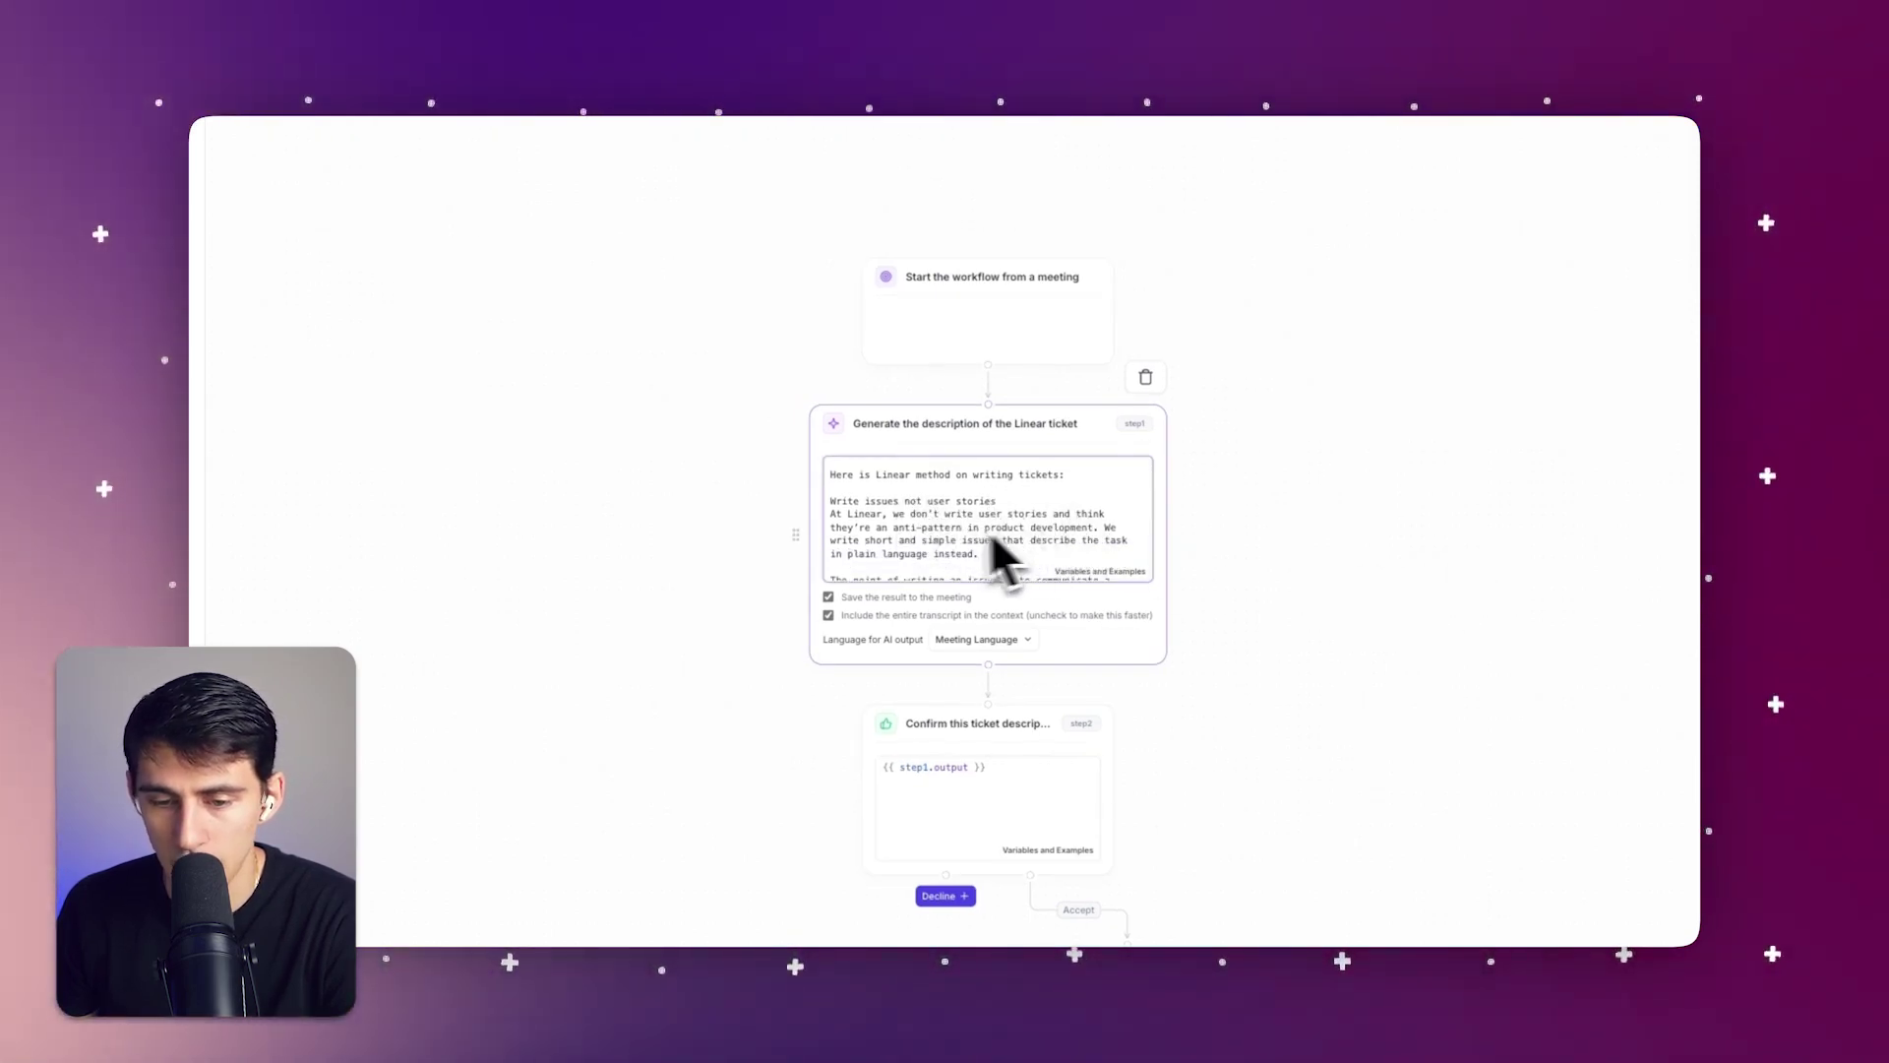
pyautogui.scroll(-1, 944, 531)
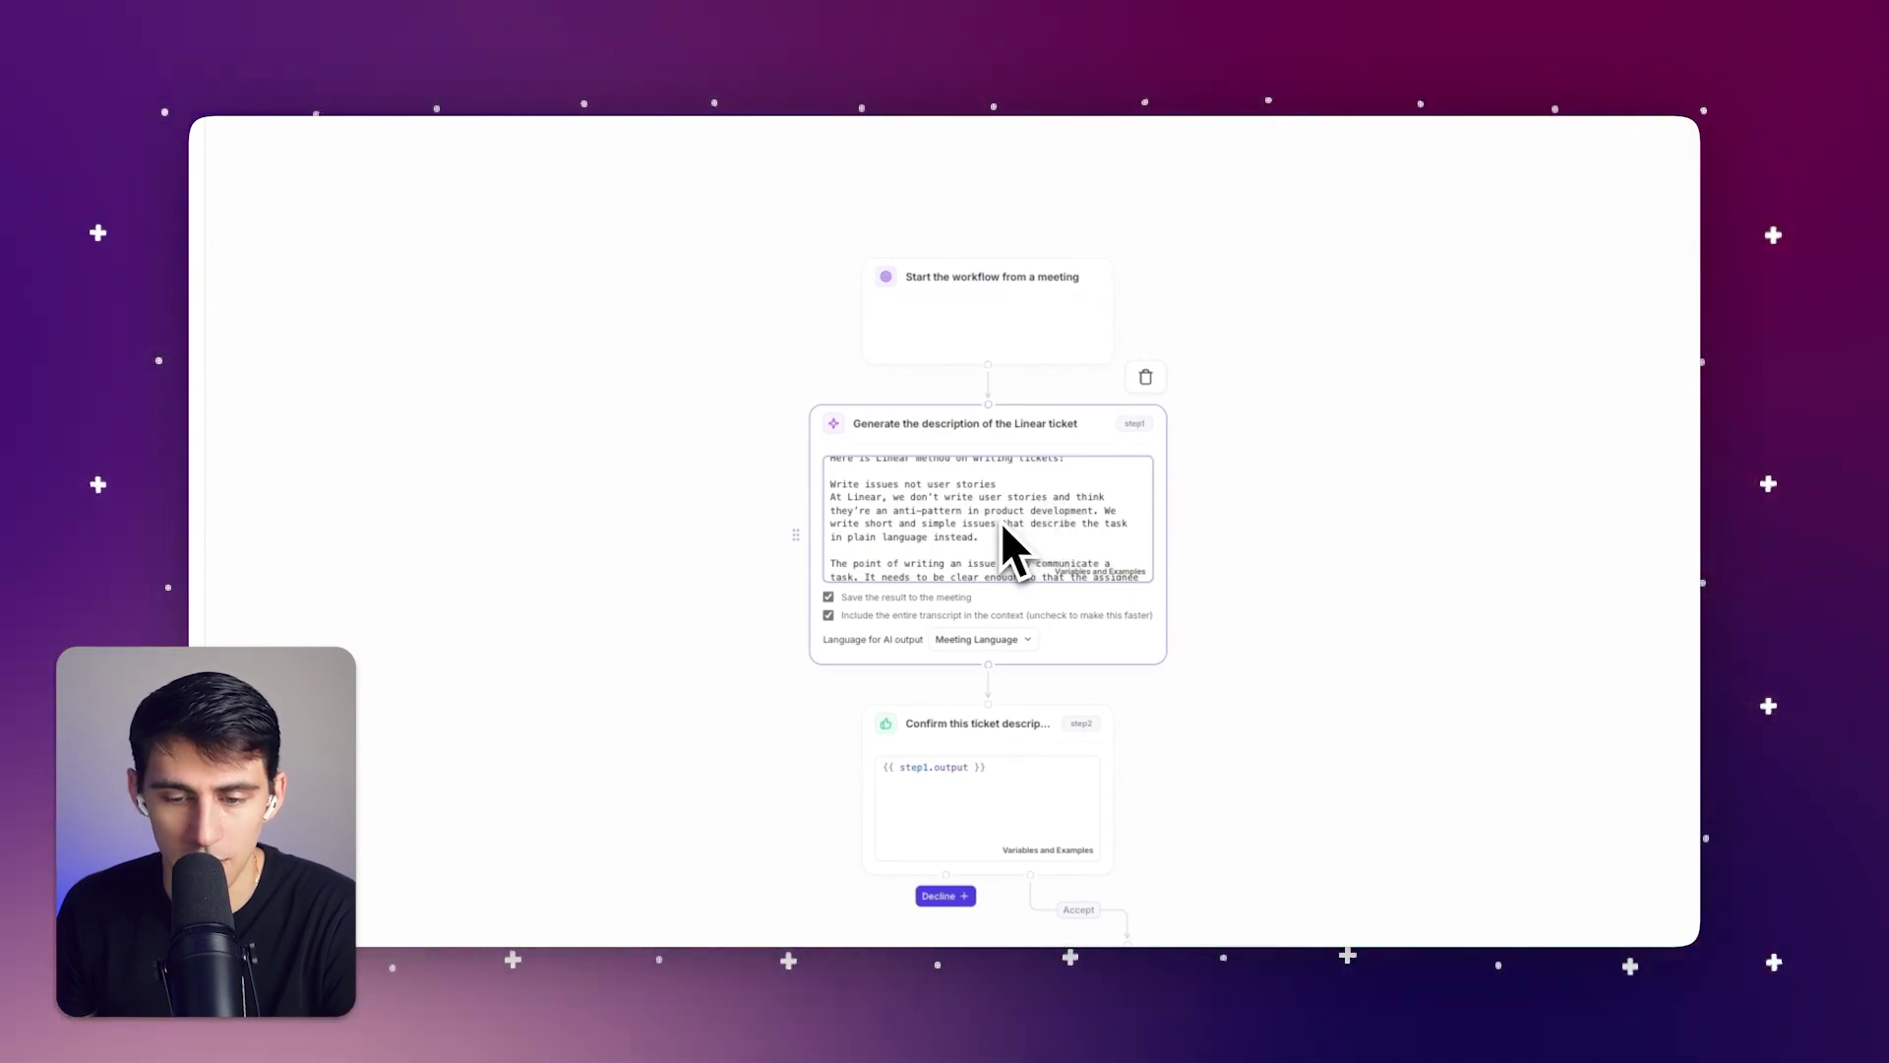
pyautogui.scroll(-1, 1068, 524)
pyautogui.scroll(-1, 1076, 526)
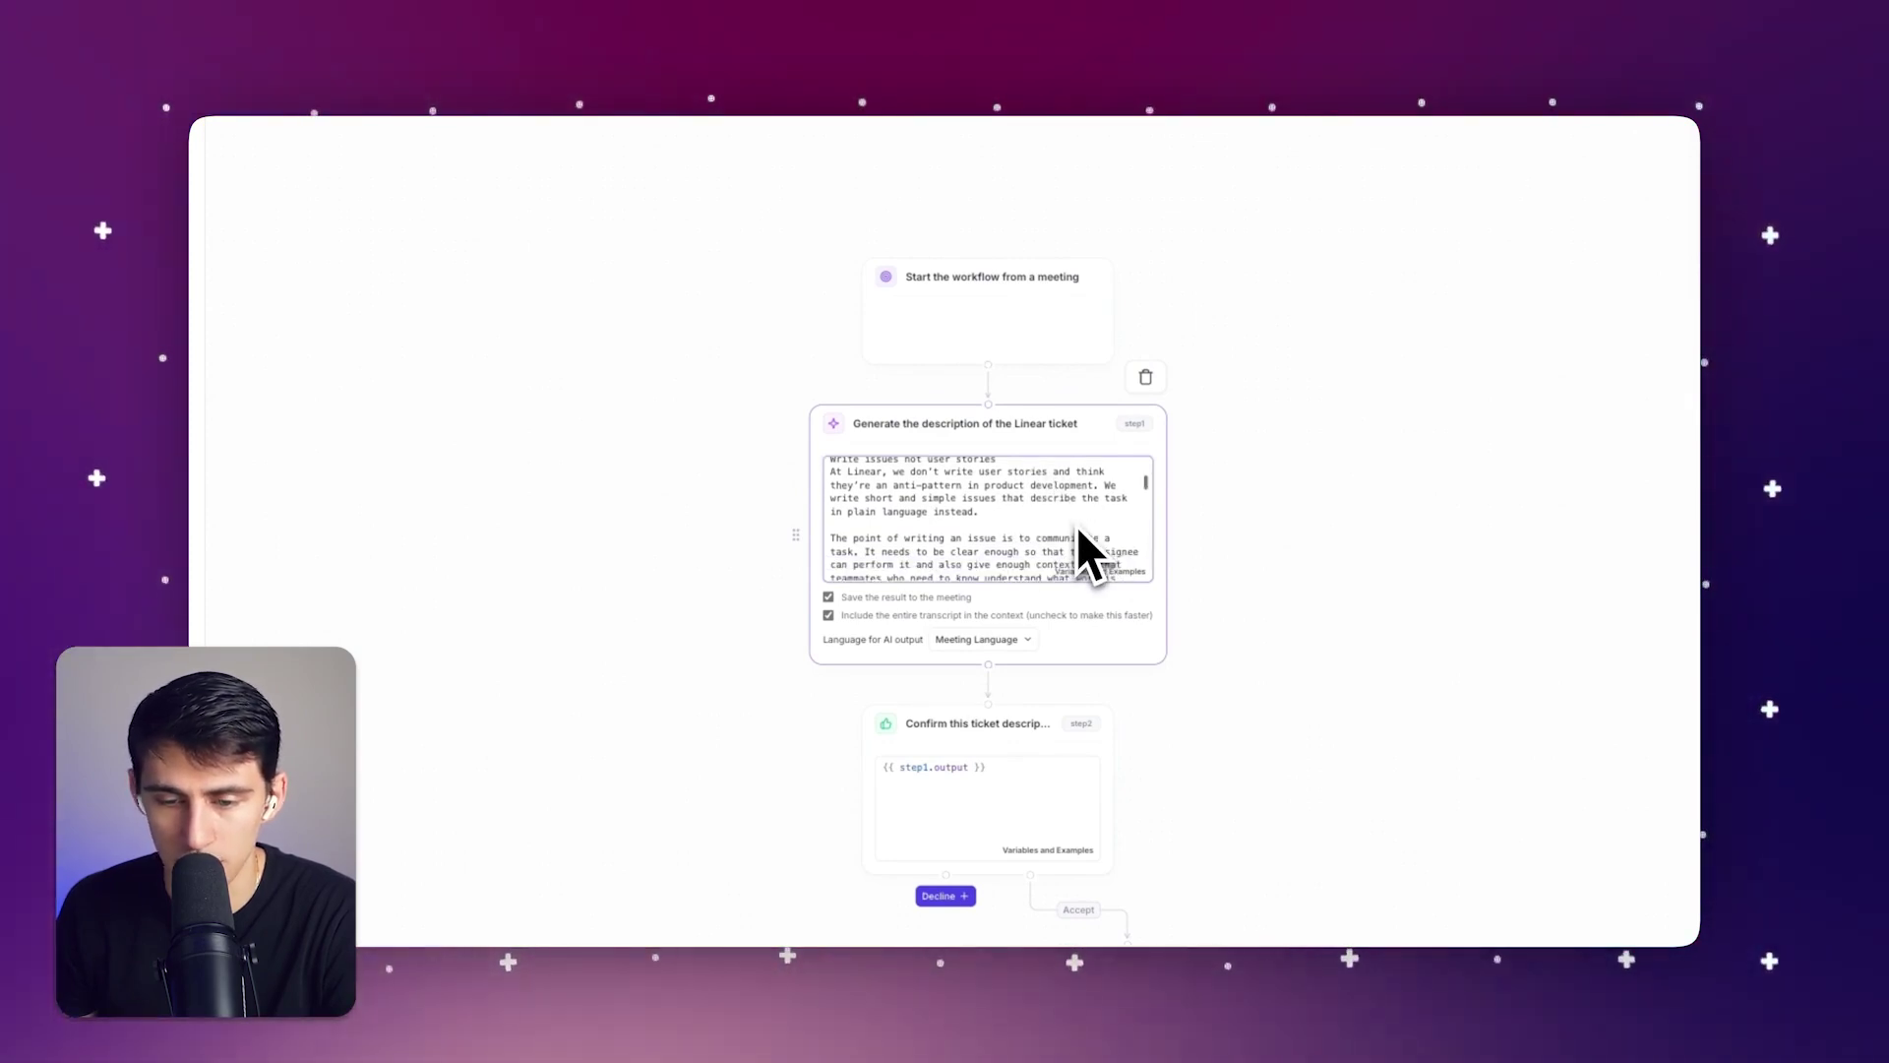
pyautogui.scroll(-1, 1076, 526)
pyautogui.scroll(-1, 1076, 525)
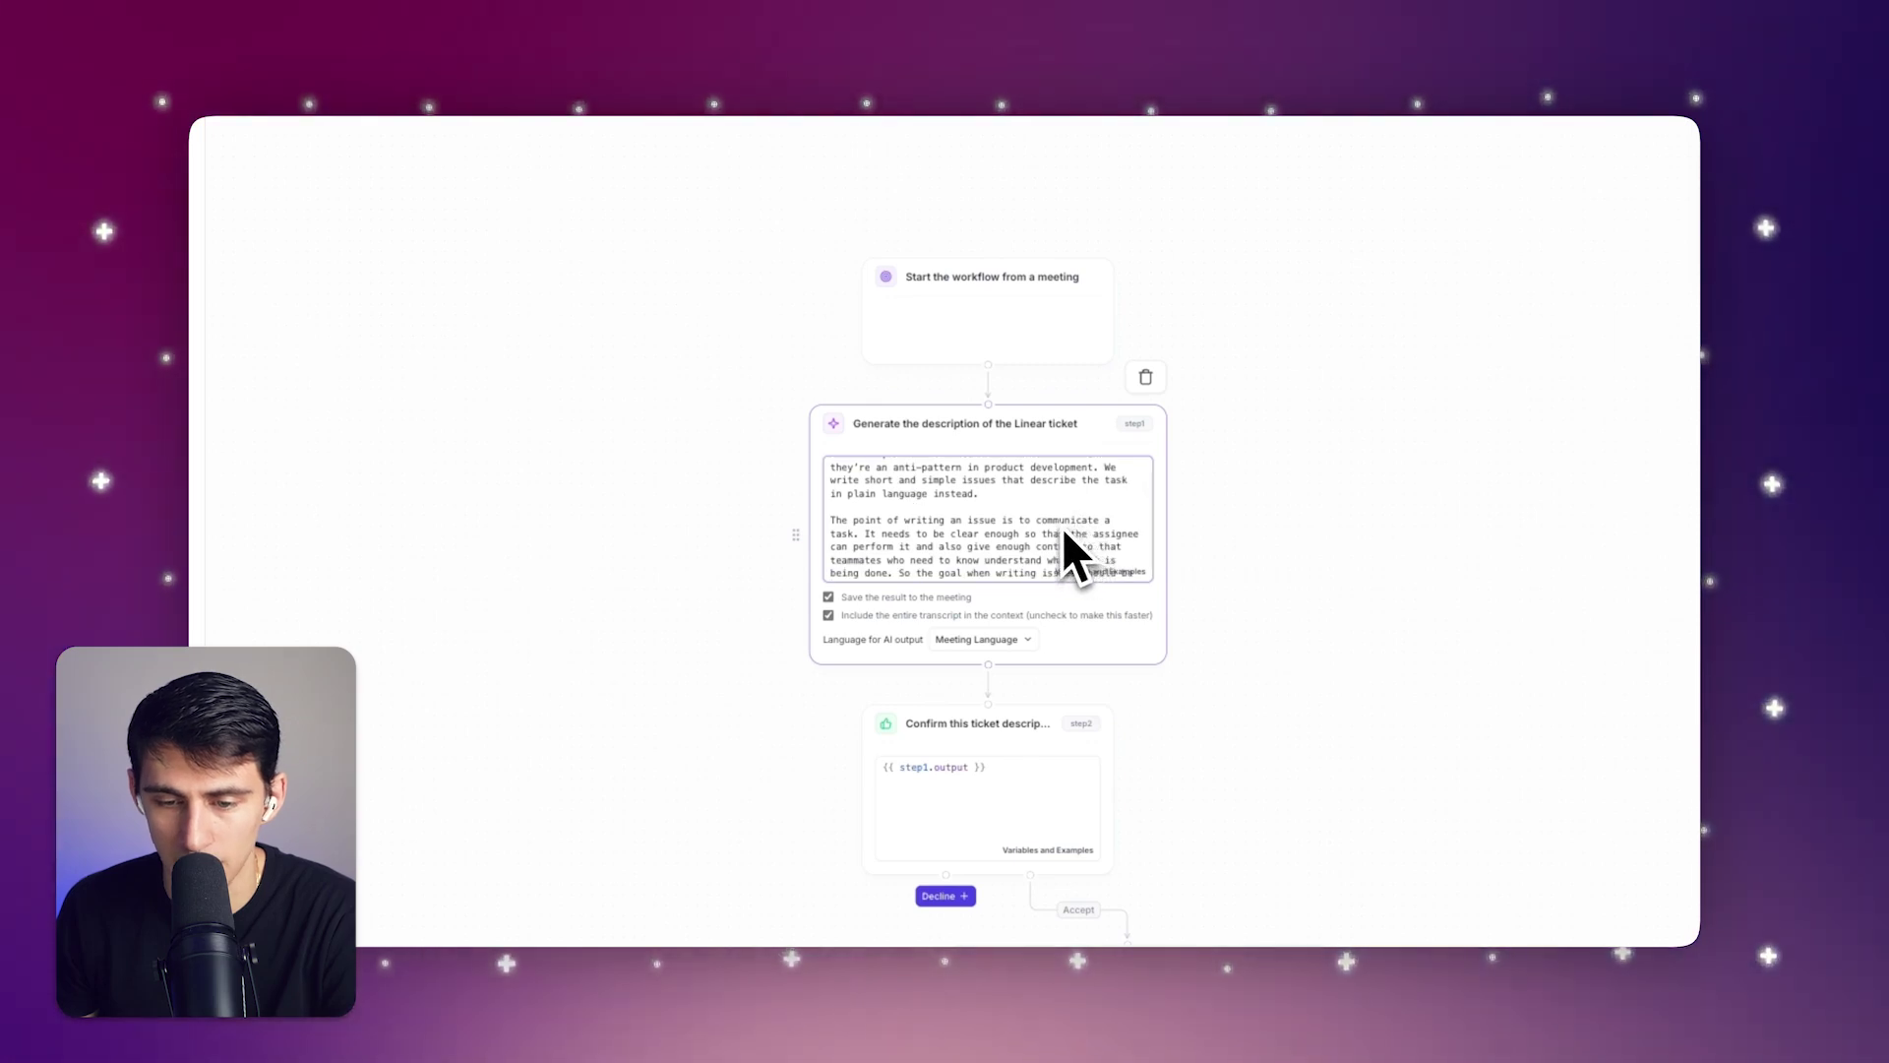
pyautogui.scroll(-1, 1069, 528)
pyautogui.scroll(-1, 1053, 527)
pyautogui.scroll(-1, 1051, 524)
pyautogui.scroll(-1, 1051, 524)
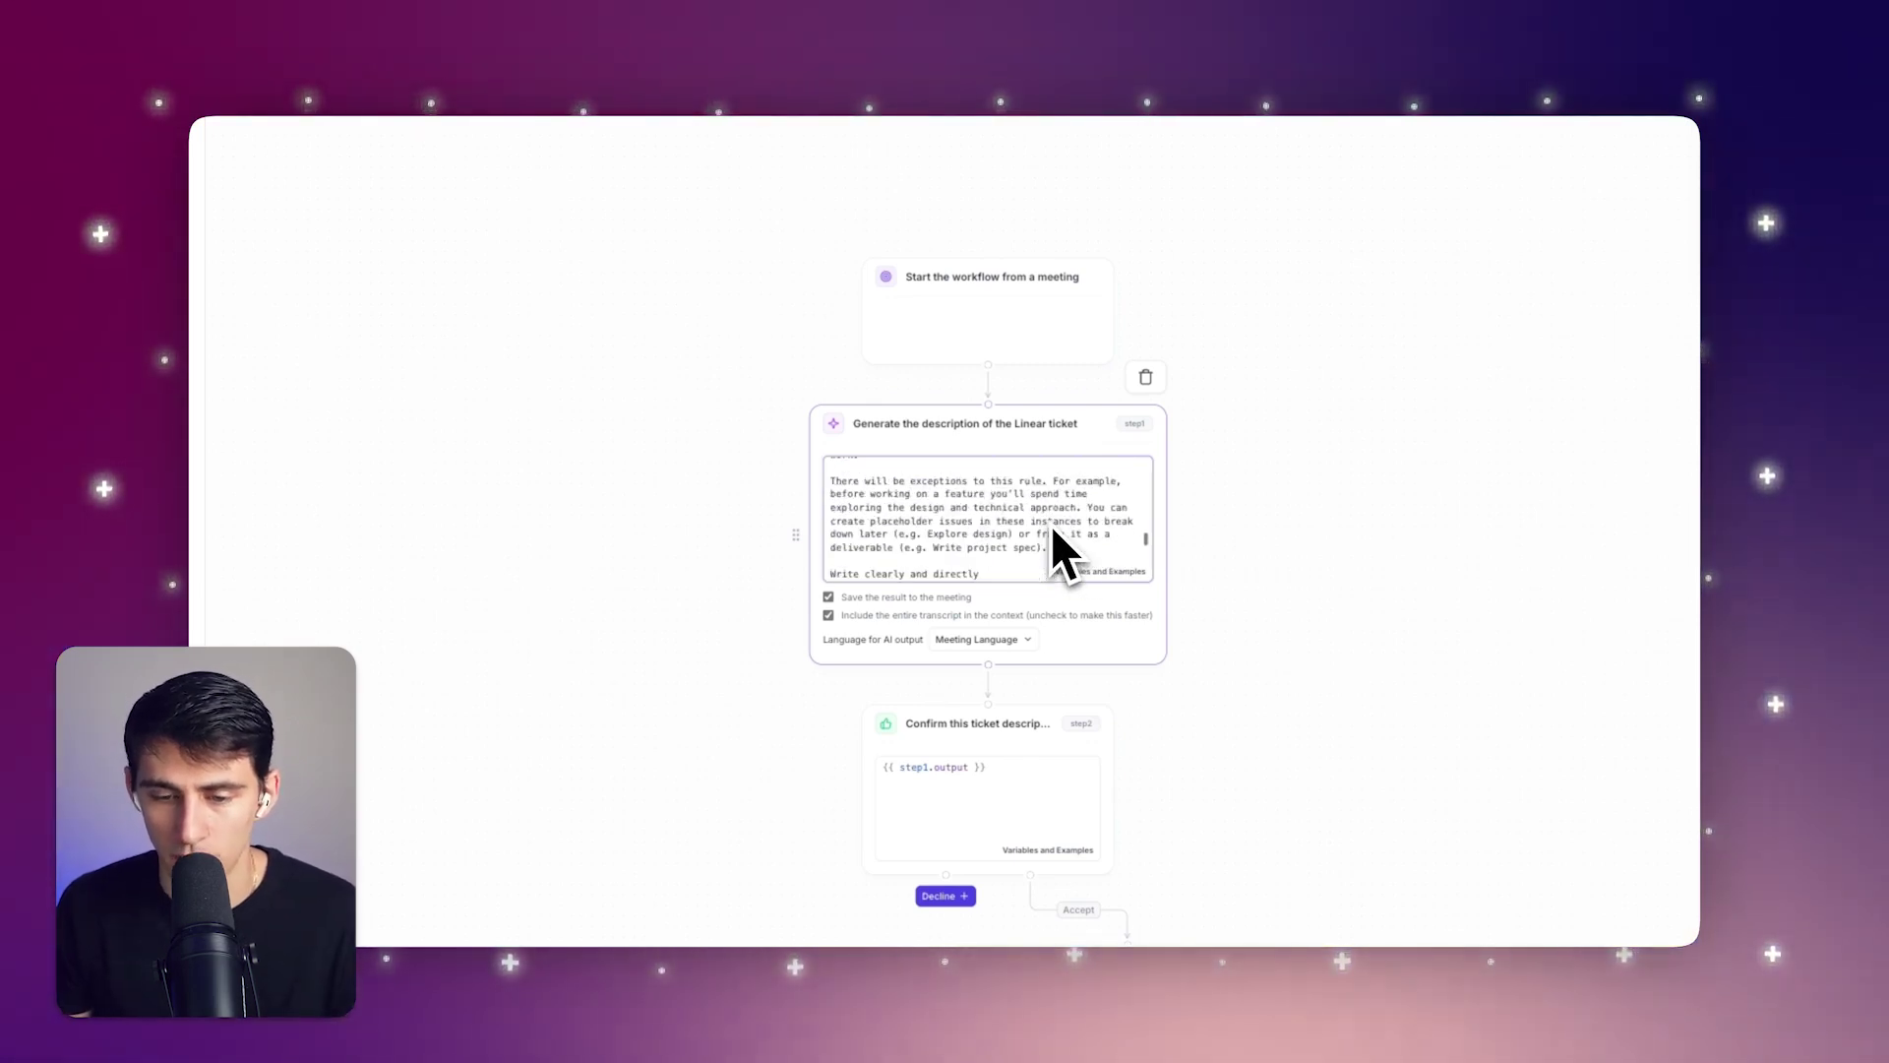
pyautogui.moveTo(1201, 629); pyautogui.dragTo(1159, 379)
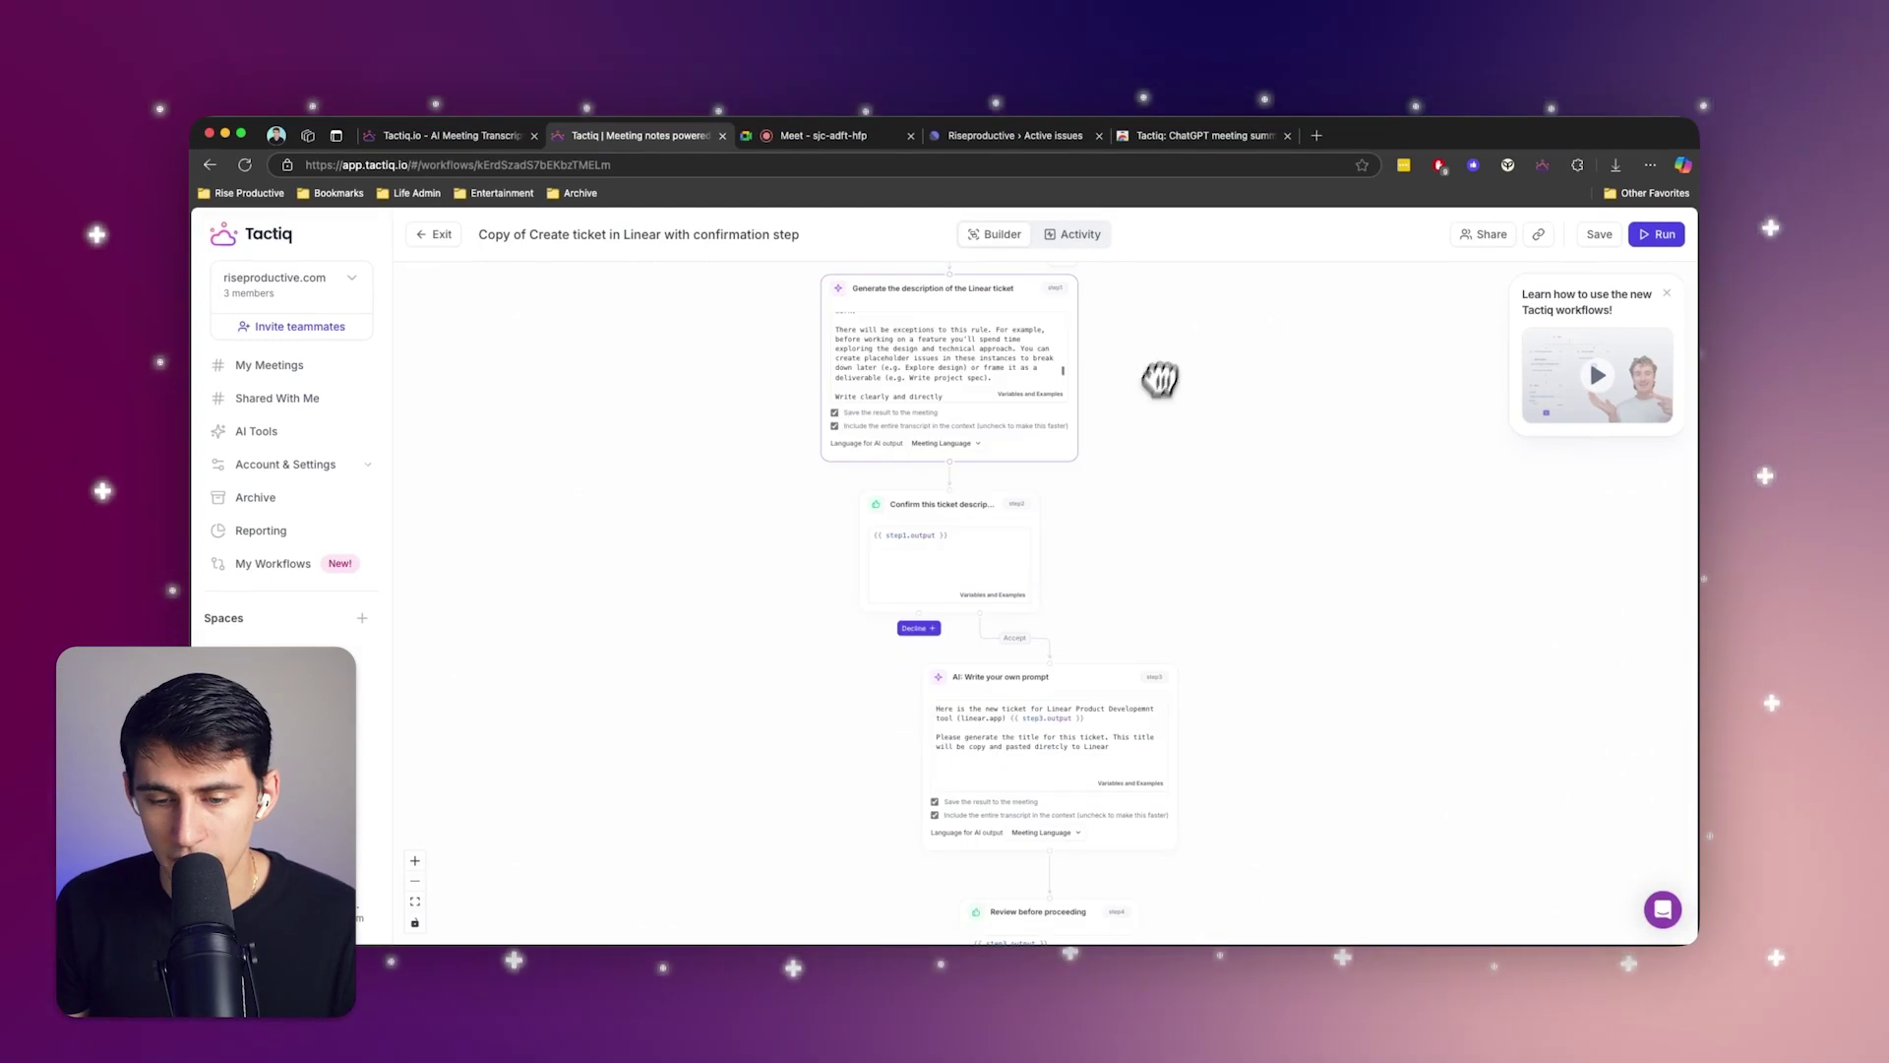
pyautogui.scroll(1, 1097, 533)
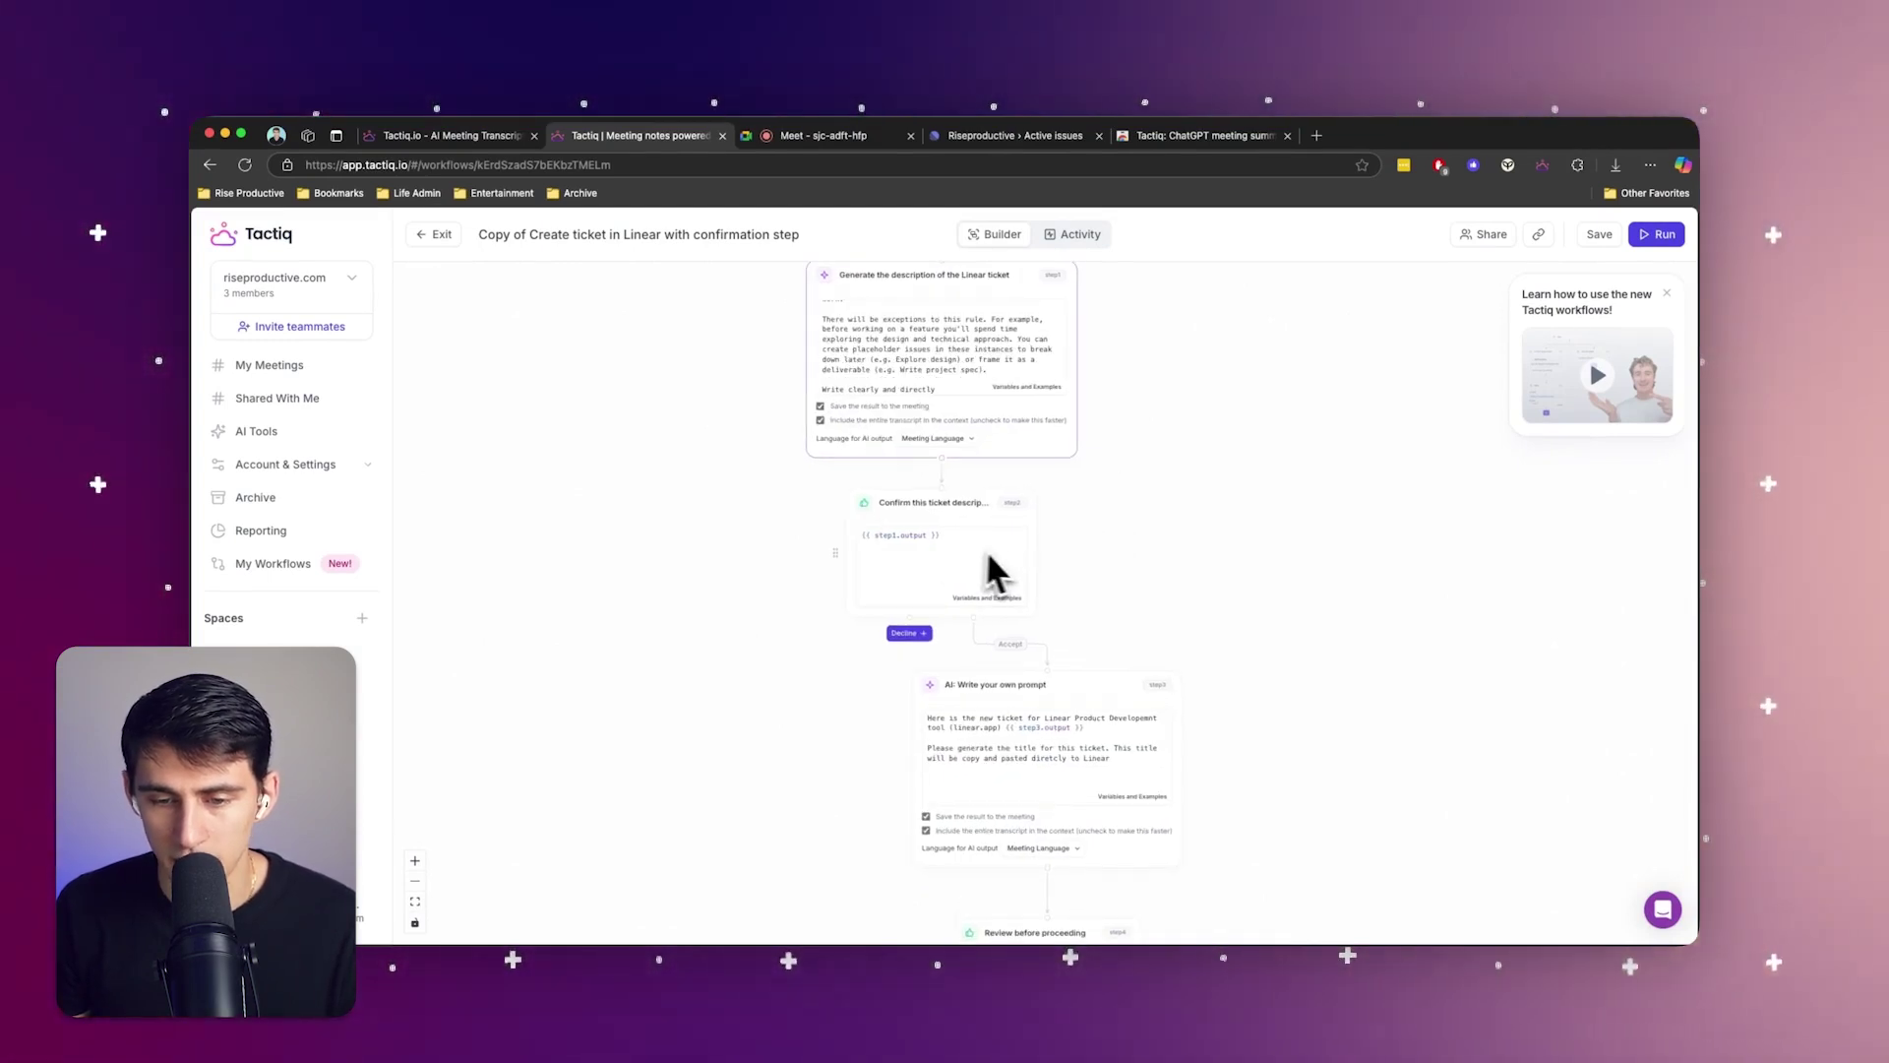
pyautogui.scroll(-2, 1078, 535)
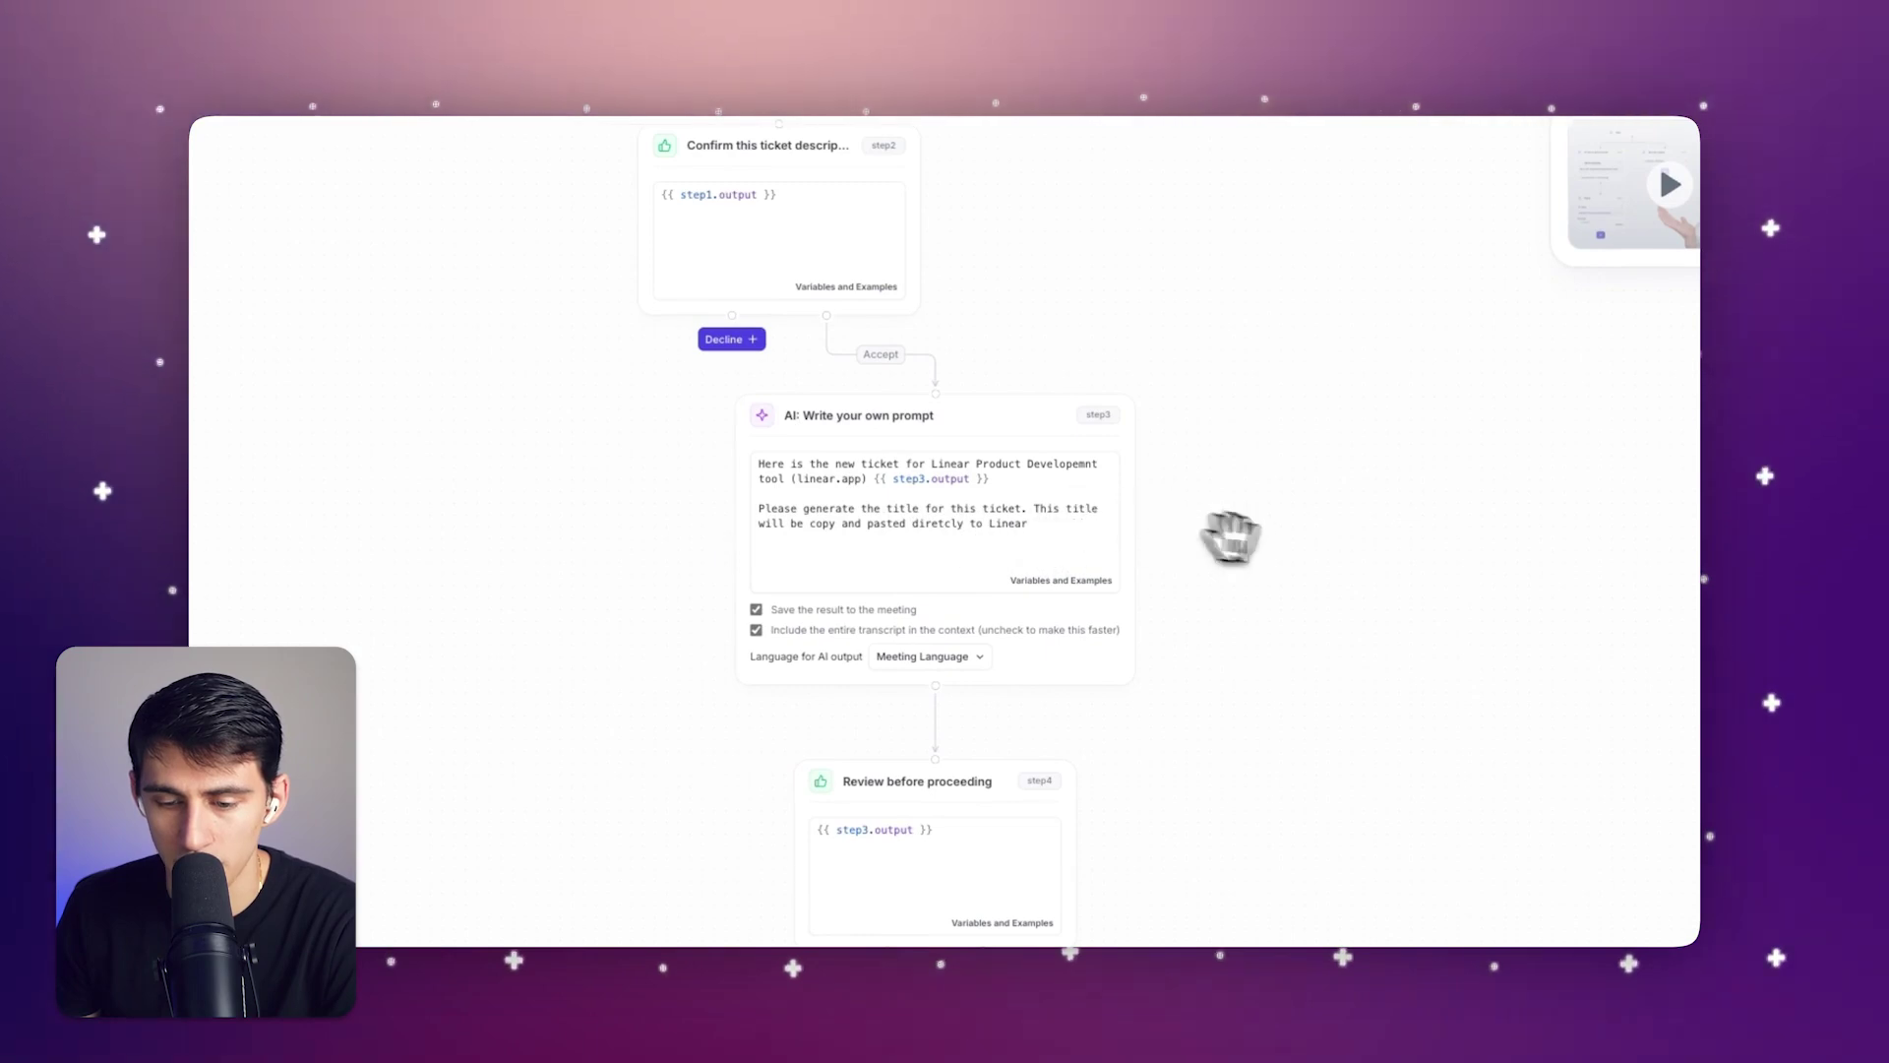
pyautogui.scroll(-3, 1188, 528)
pyautogui.scroll(-2, 1224, 227)
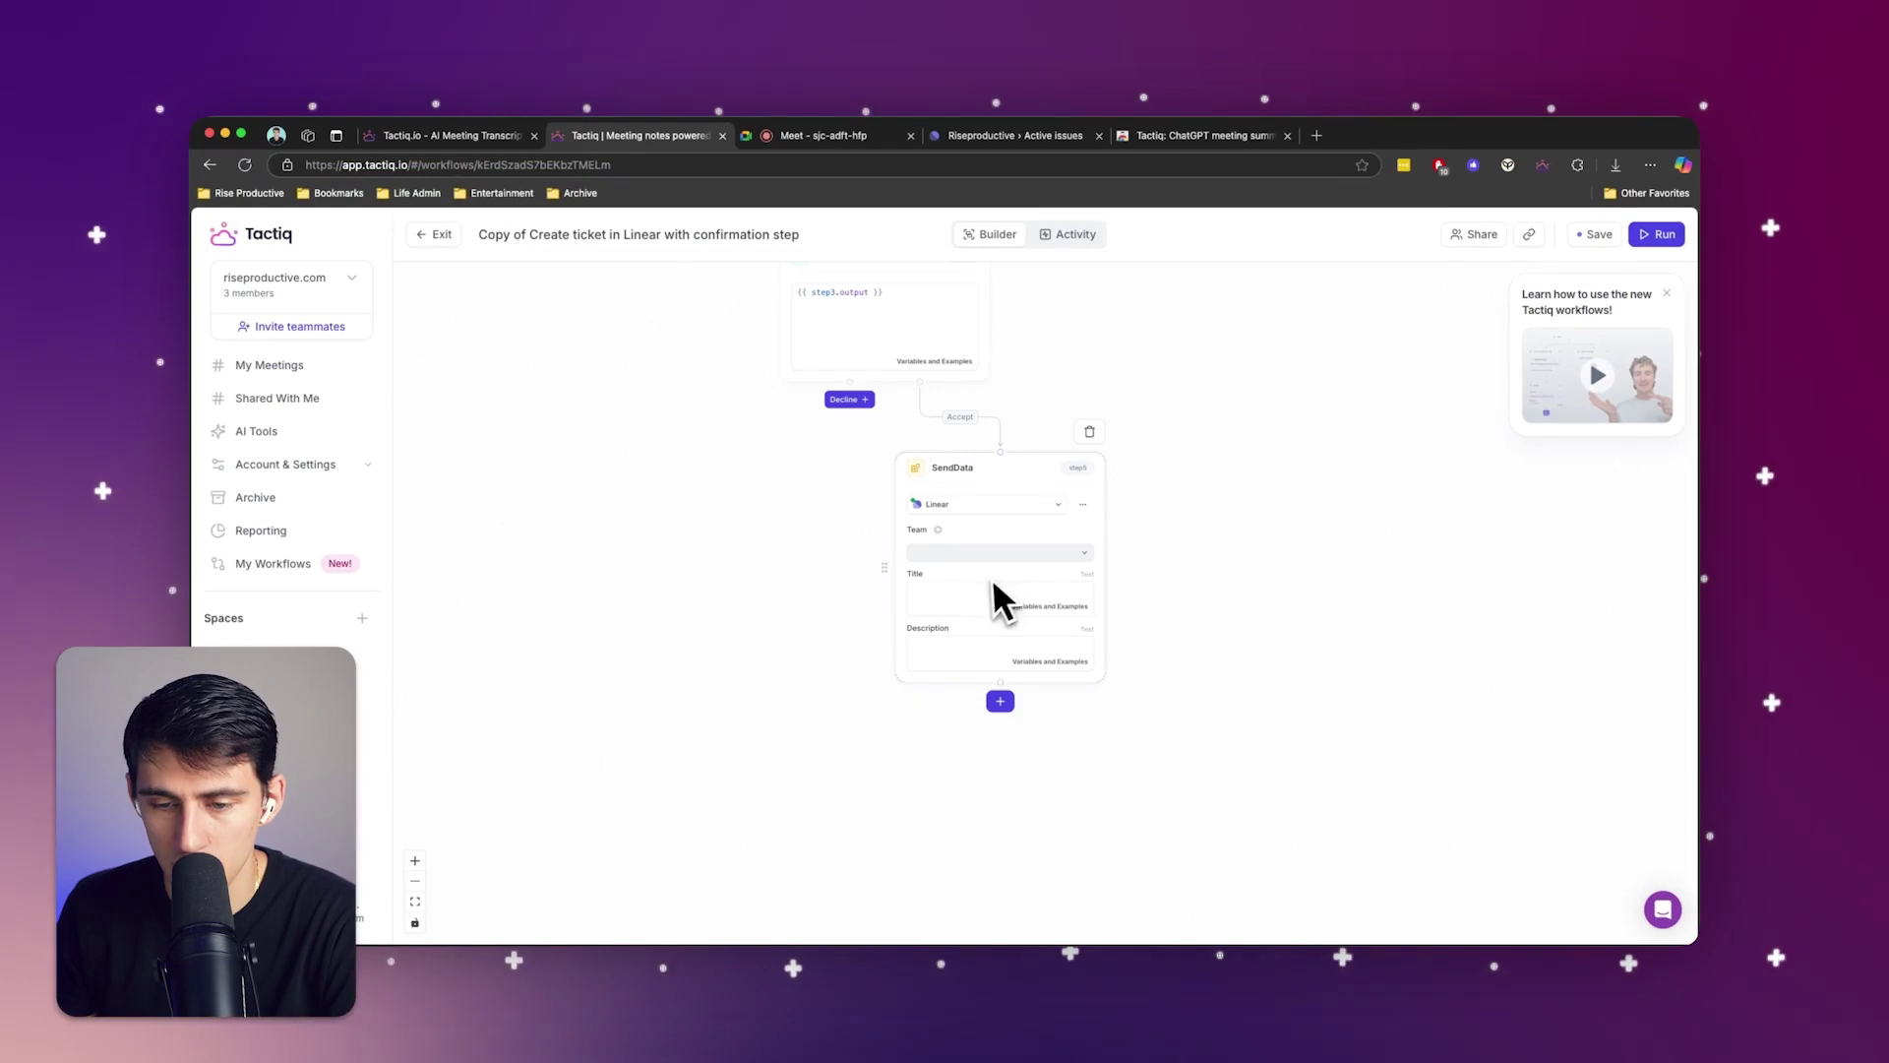
pyautogui.click(998, 600)
# - Set the Linear SendData step's team to Riseproductive and begin filling the ticket title
pyautogui.click(1219, 405)
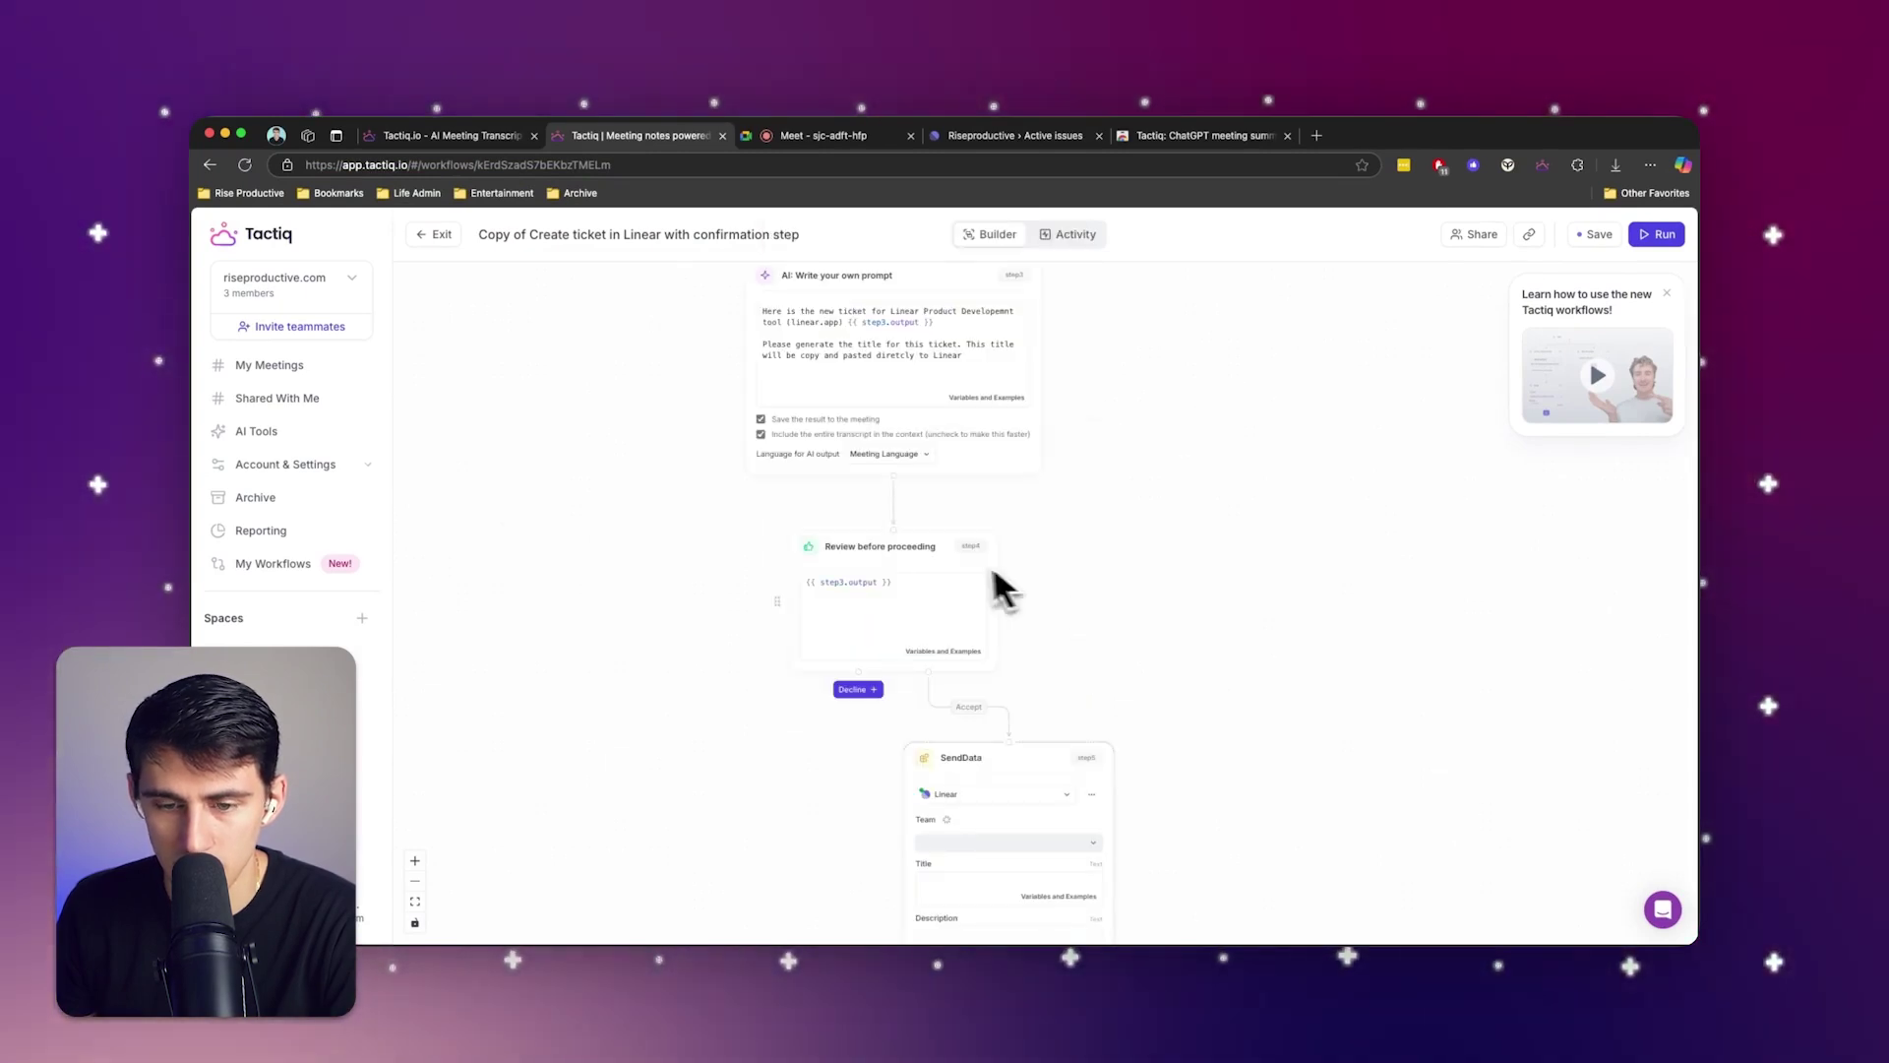
pyautogui.scroll(3, 989, 568)
pyautogui.scroll(5, 1320, 748)
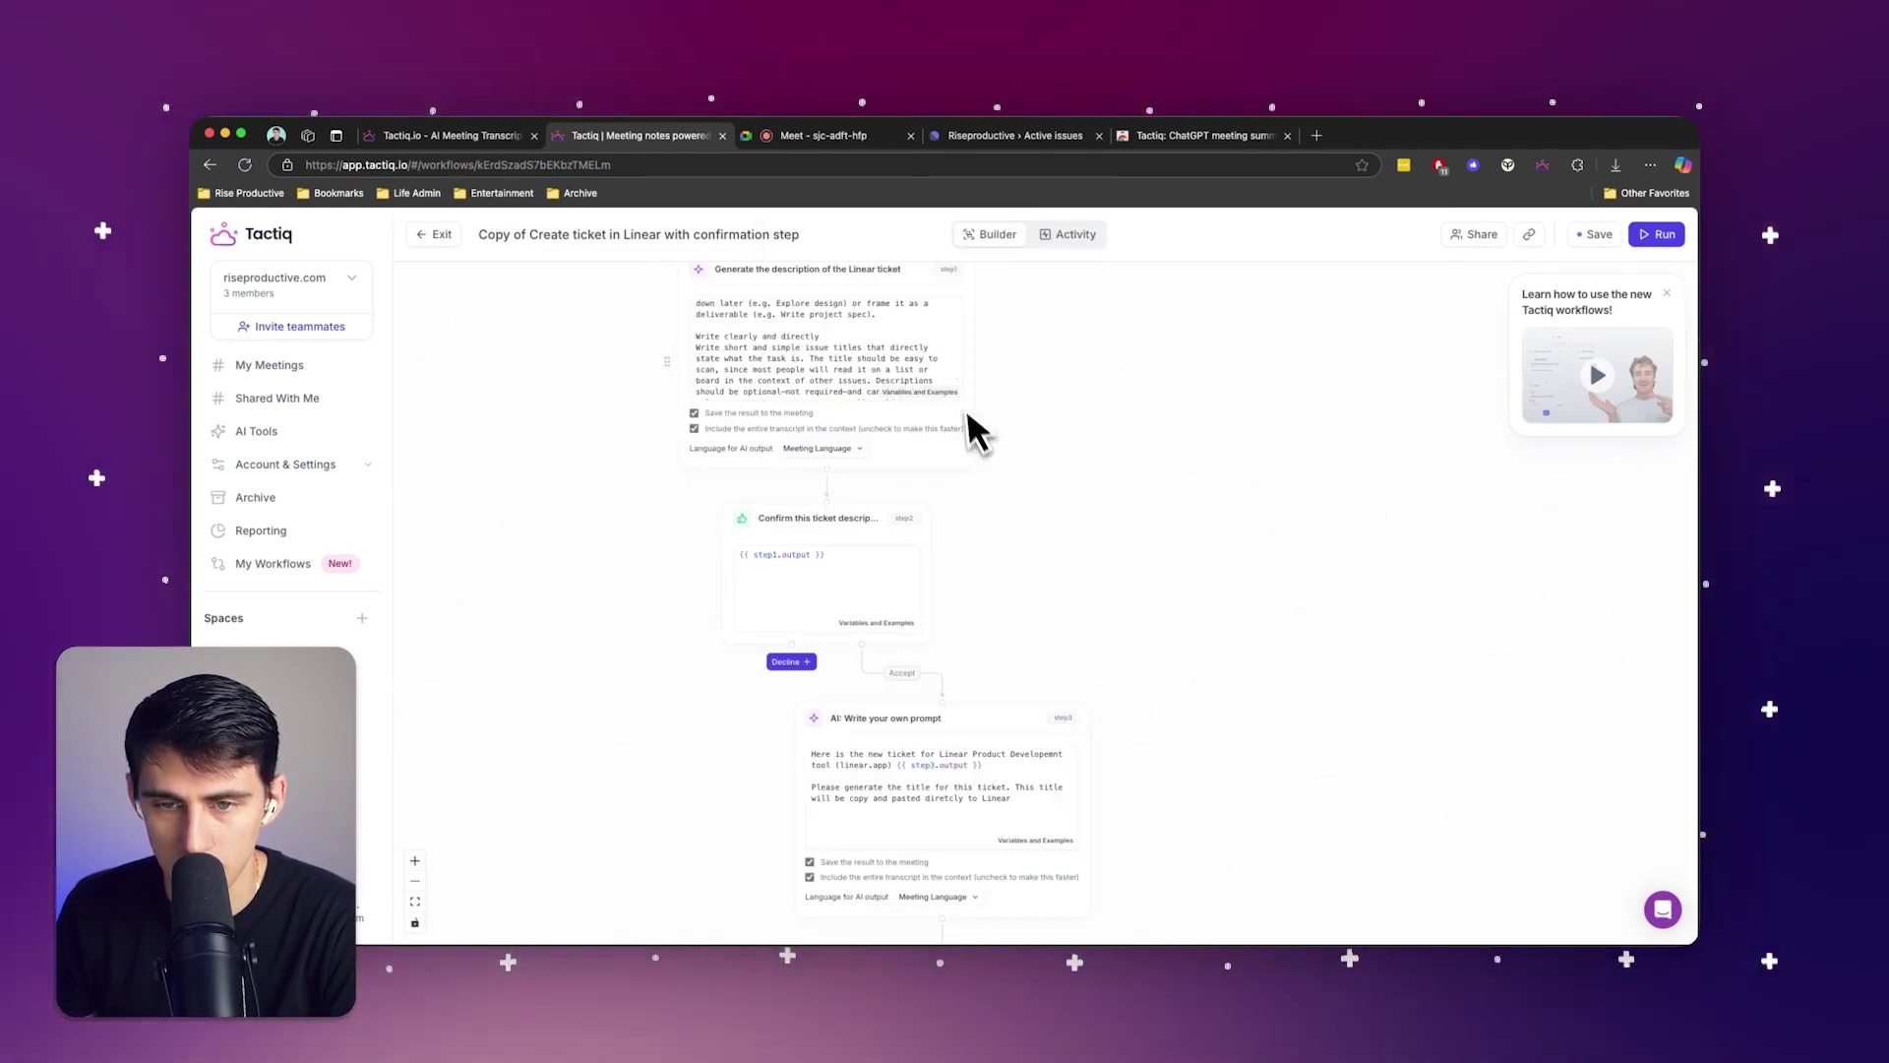
pyautogui.scroll(-6, 974, 432)
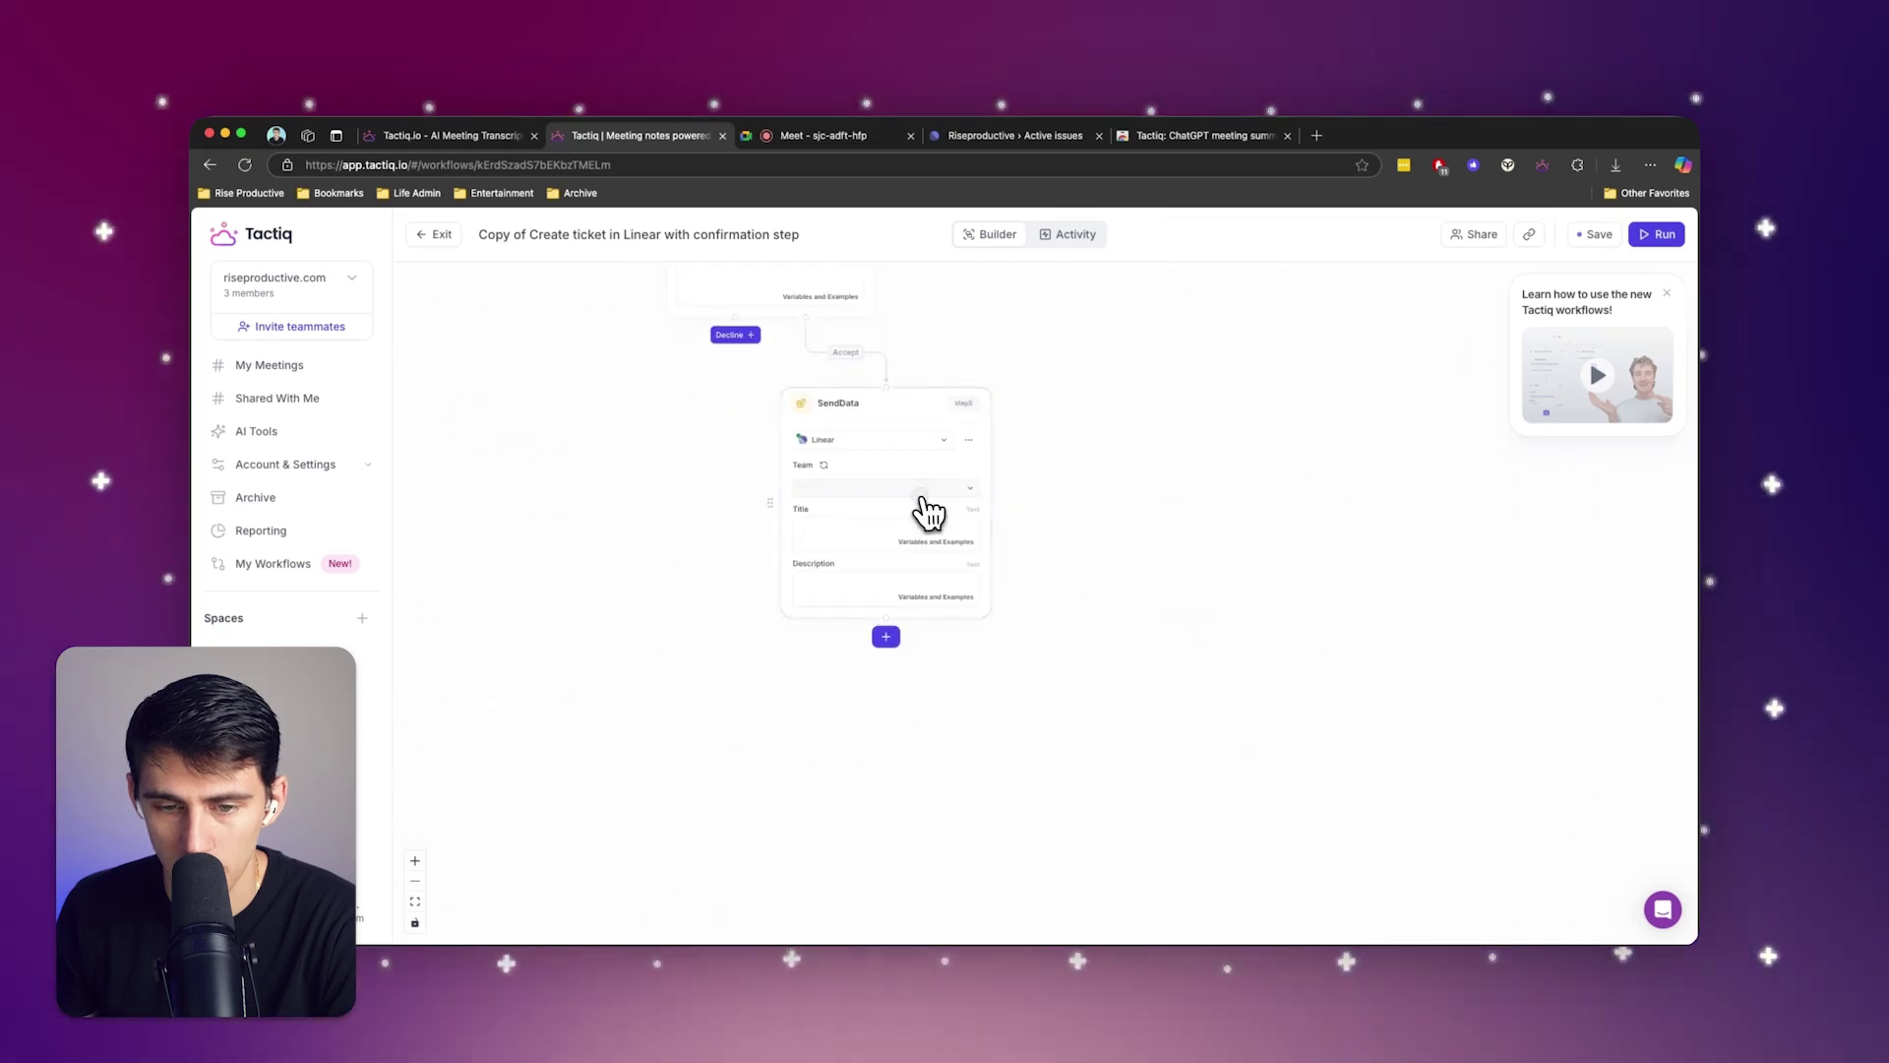
pyautogui.click(922, 491)
pyautogui.click(848, 559)
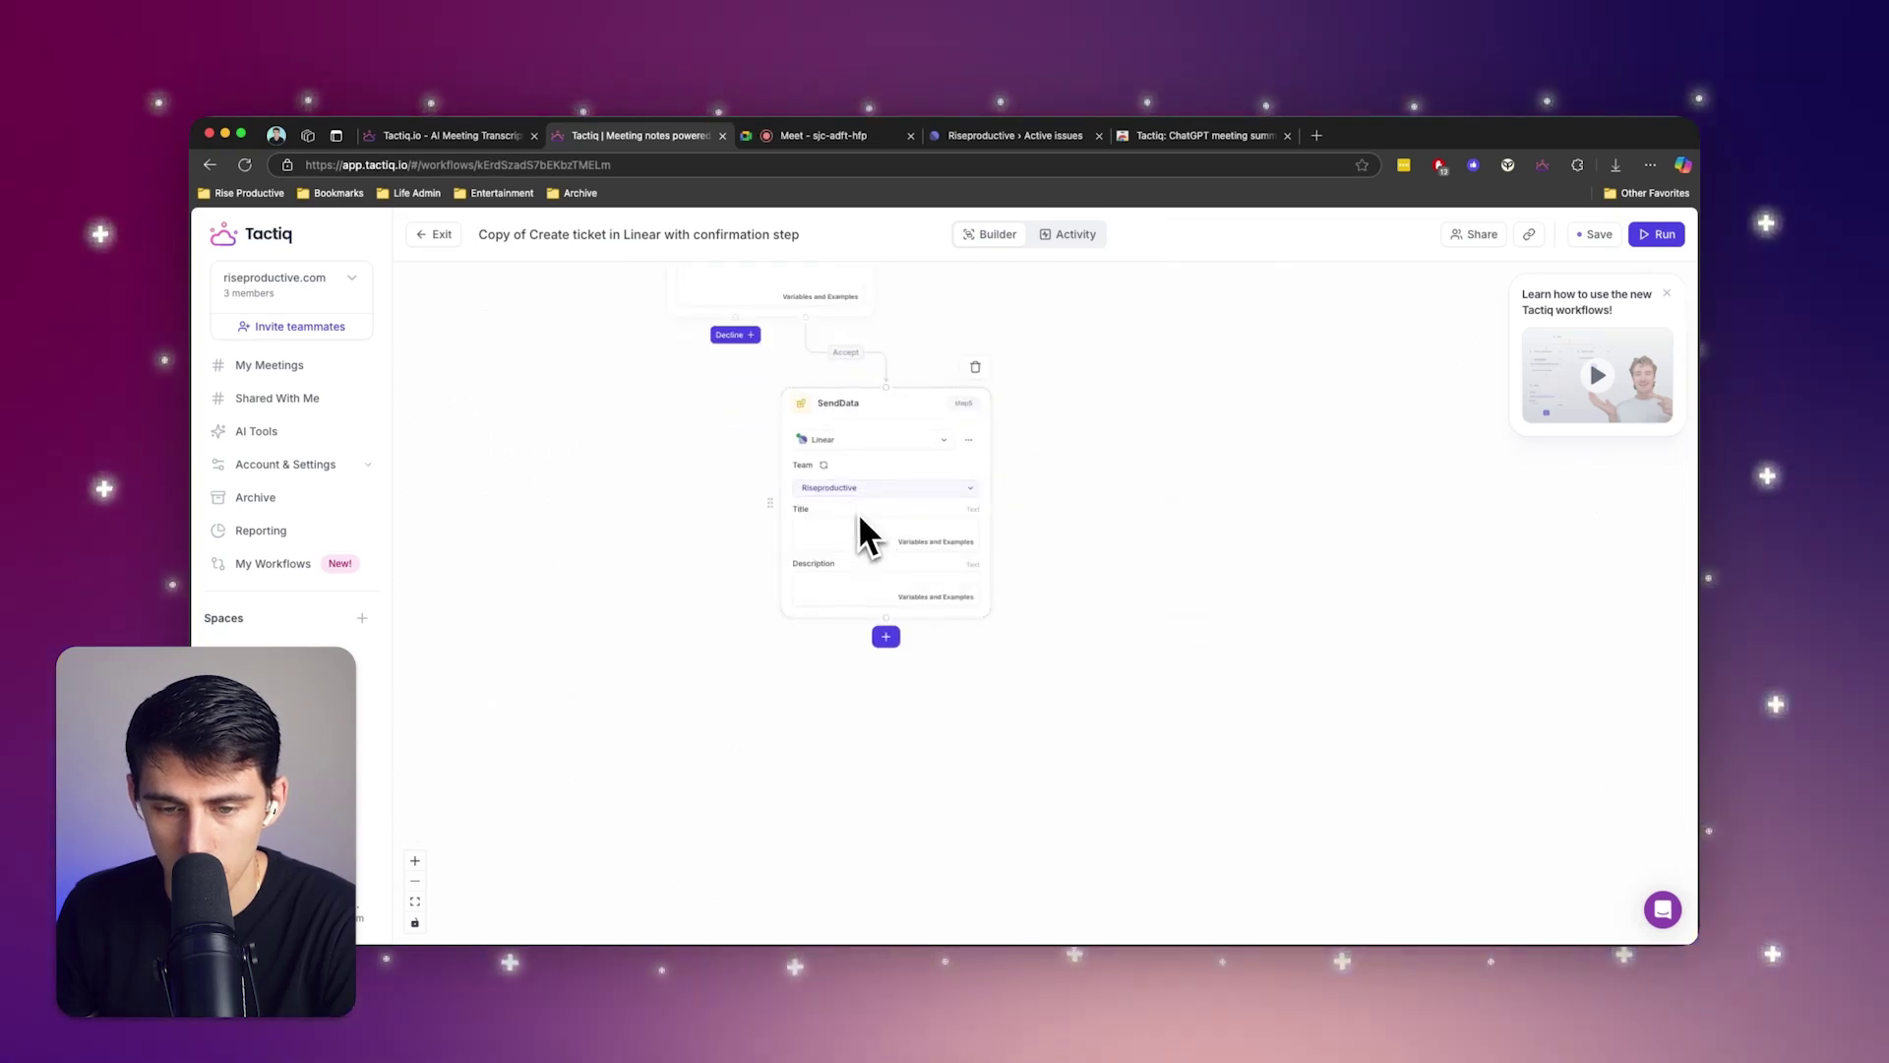
pyautogui.click(868, 532)
pyautogui.click(723, 539)
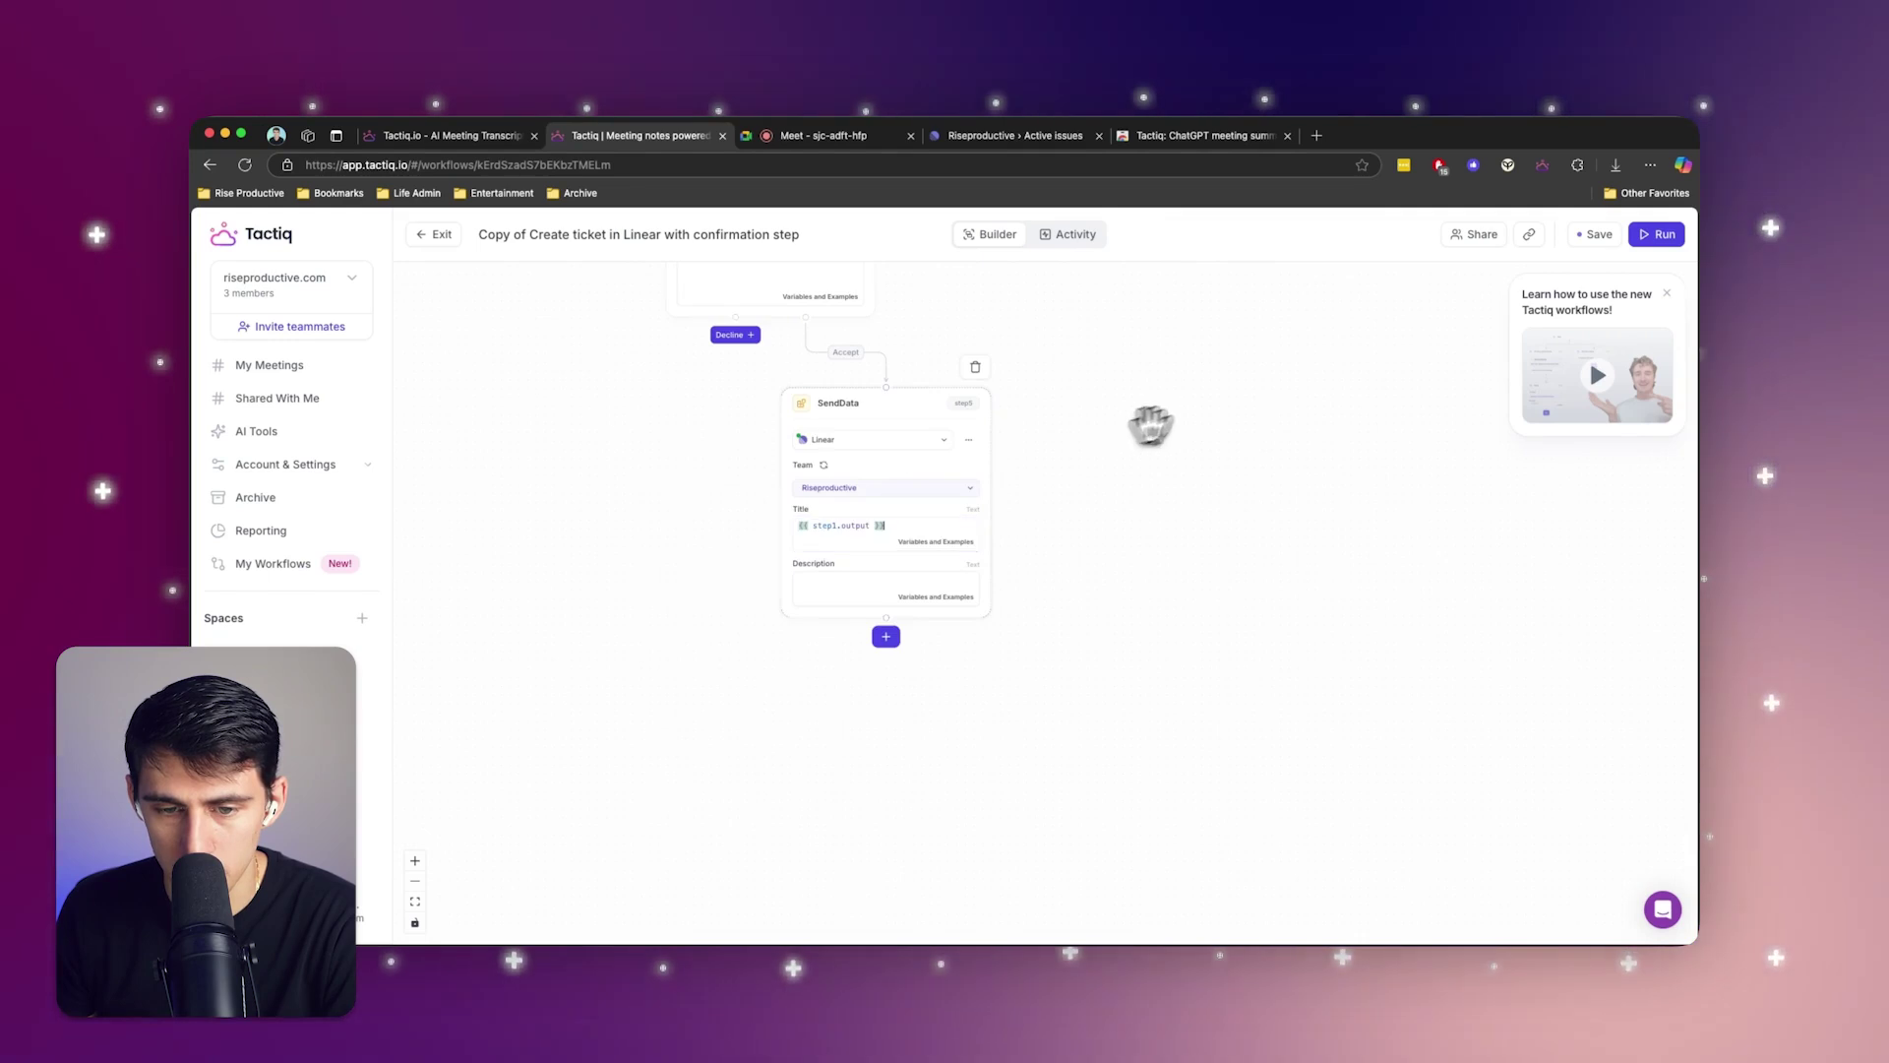
pyautogui.click(955, 806)
pyautogui.write('{{ step3.output }}')
pyautogui.scroll(5, 1321, 758)
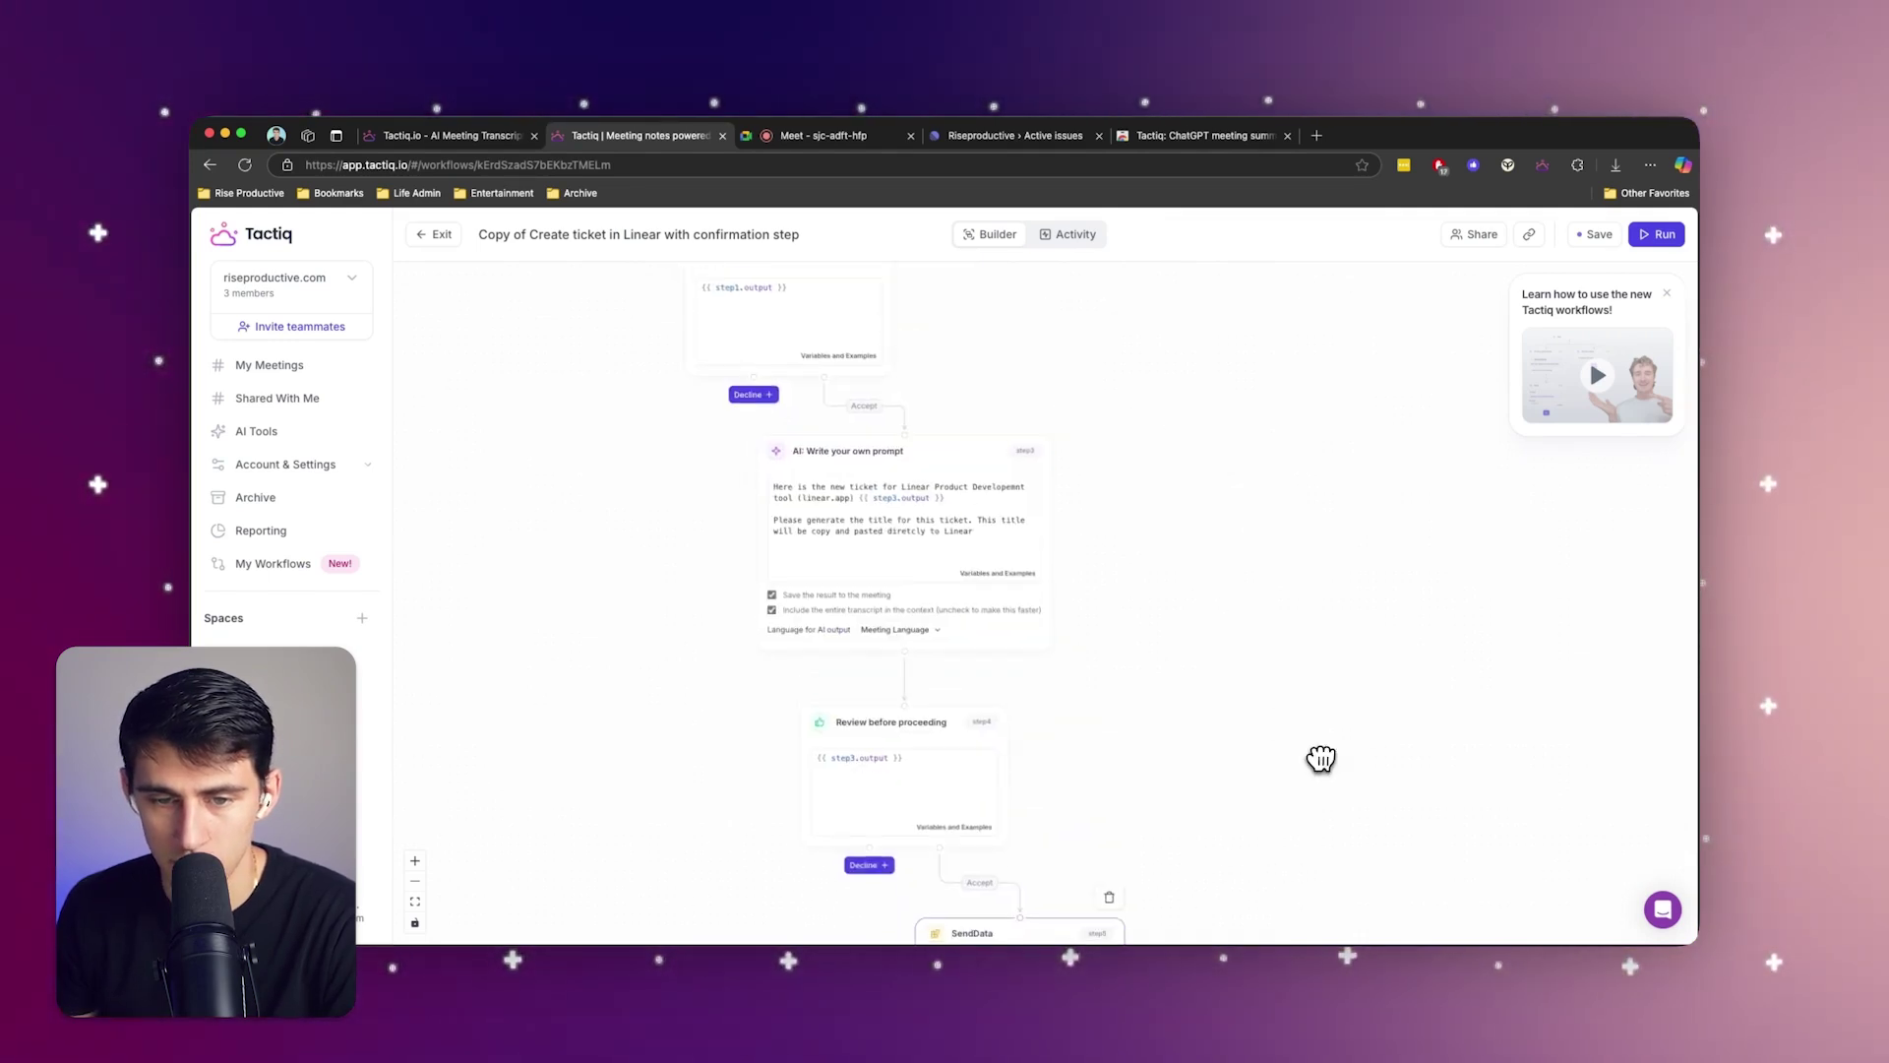
pyautogui.scroll(3, 1310, 821)
pyautogui.scroll(-3, 1097, 350)
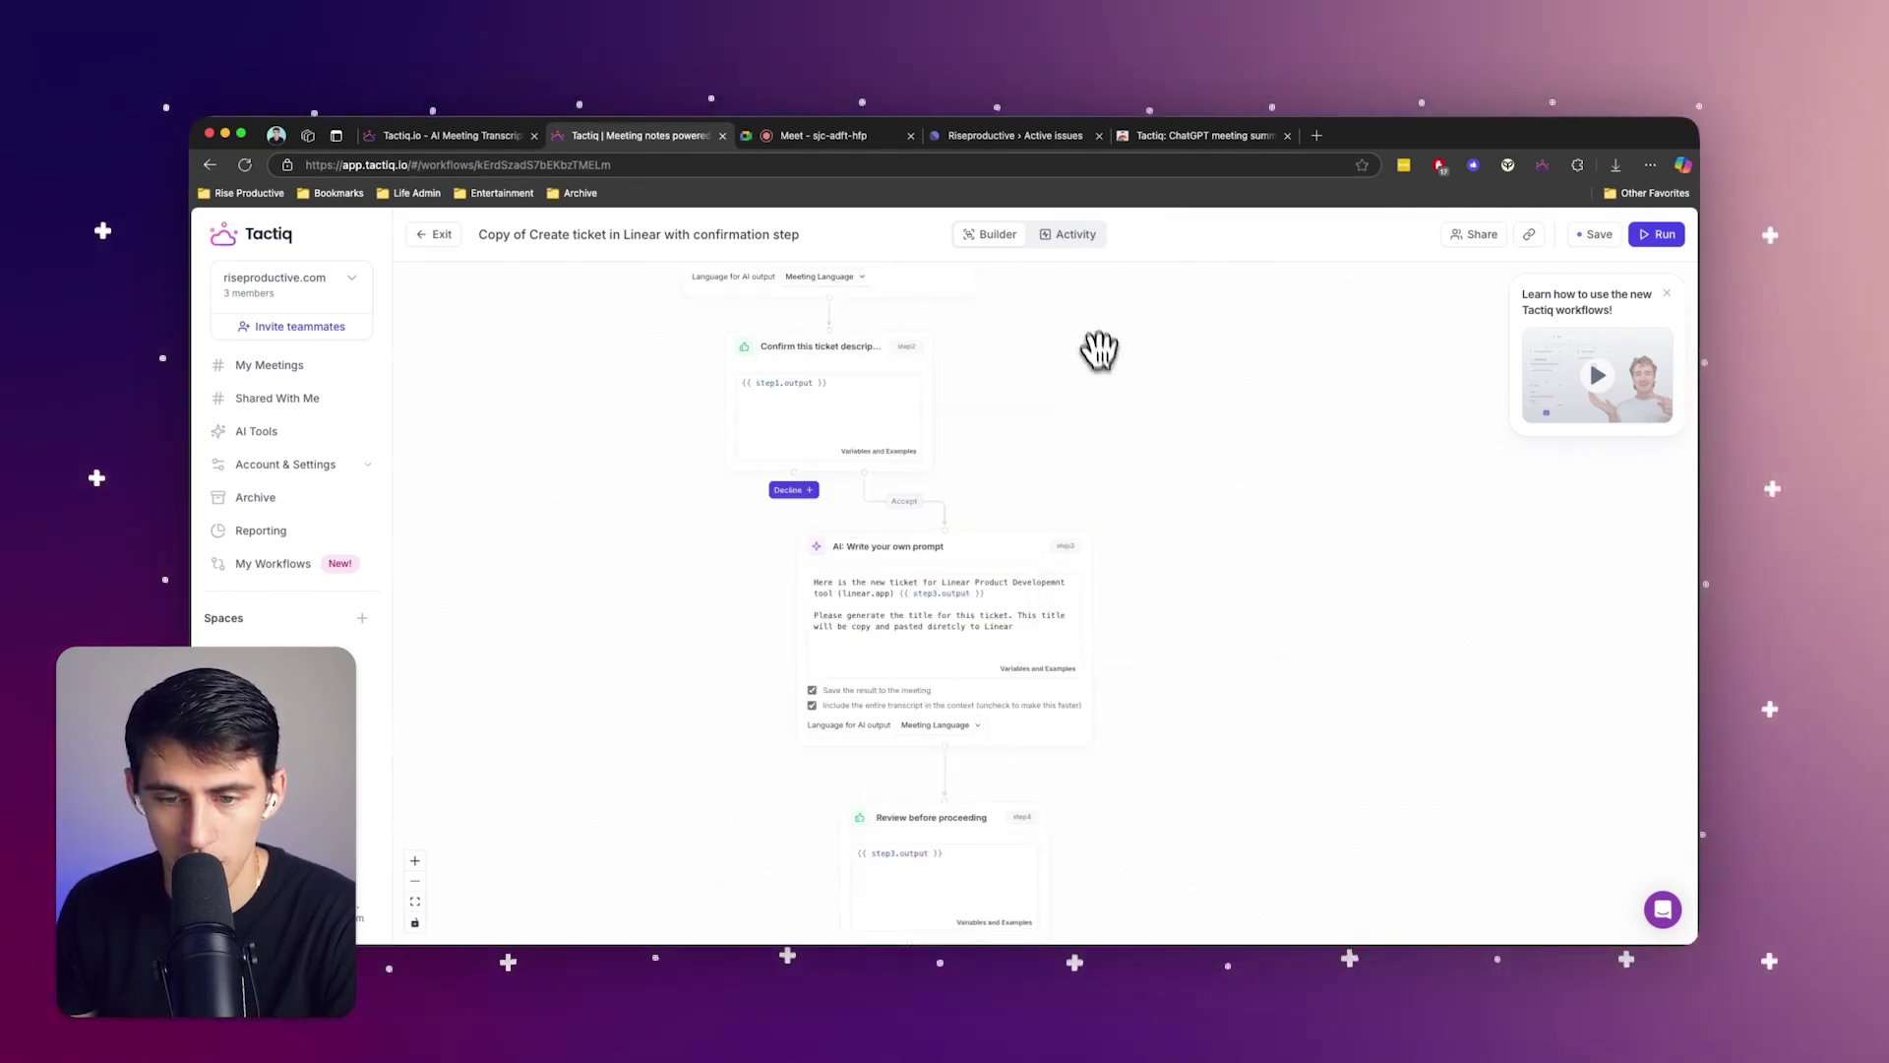
pyautogui.scroll(-3, 1138, 402)
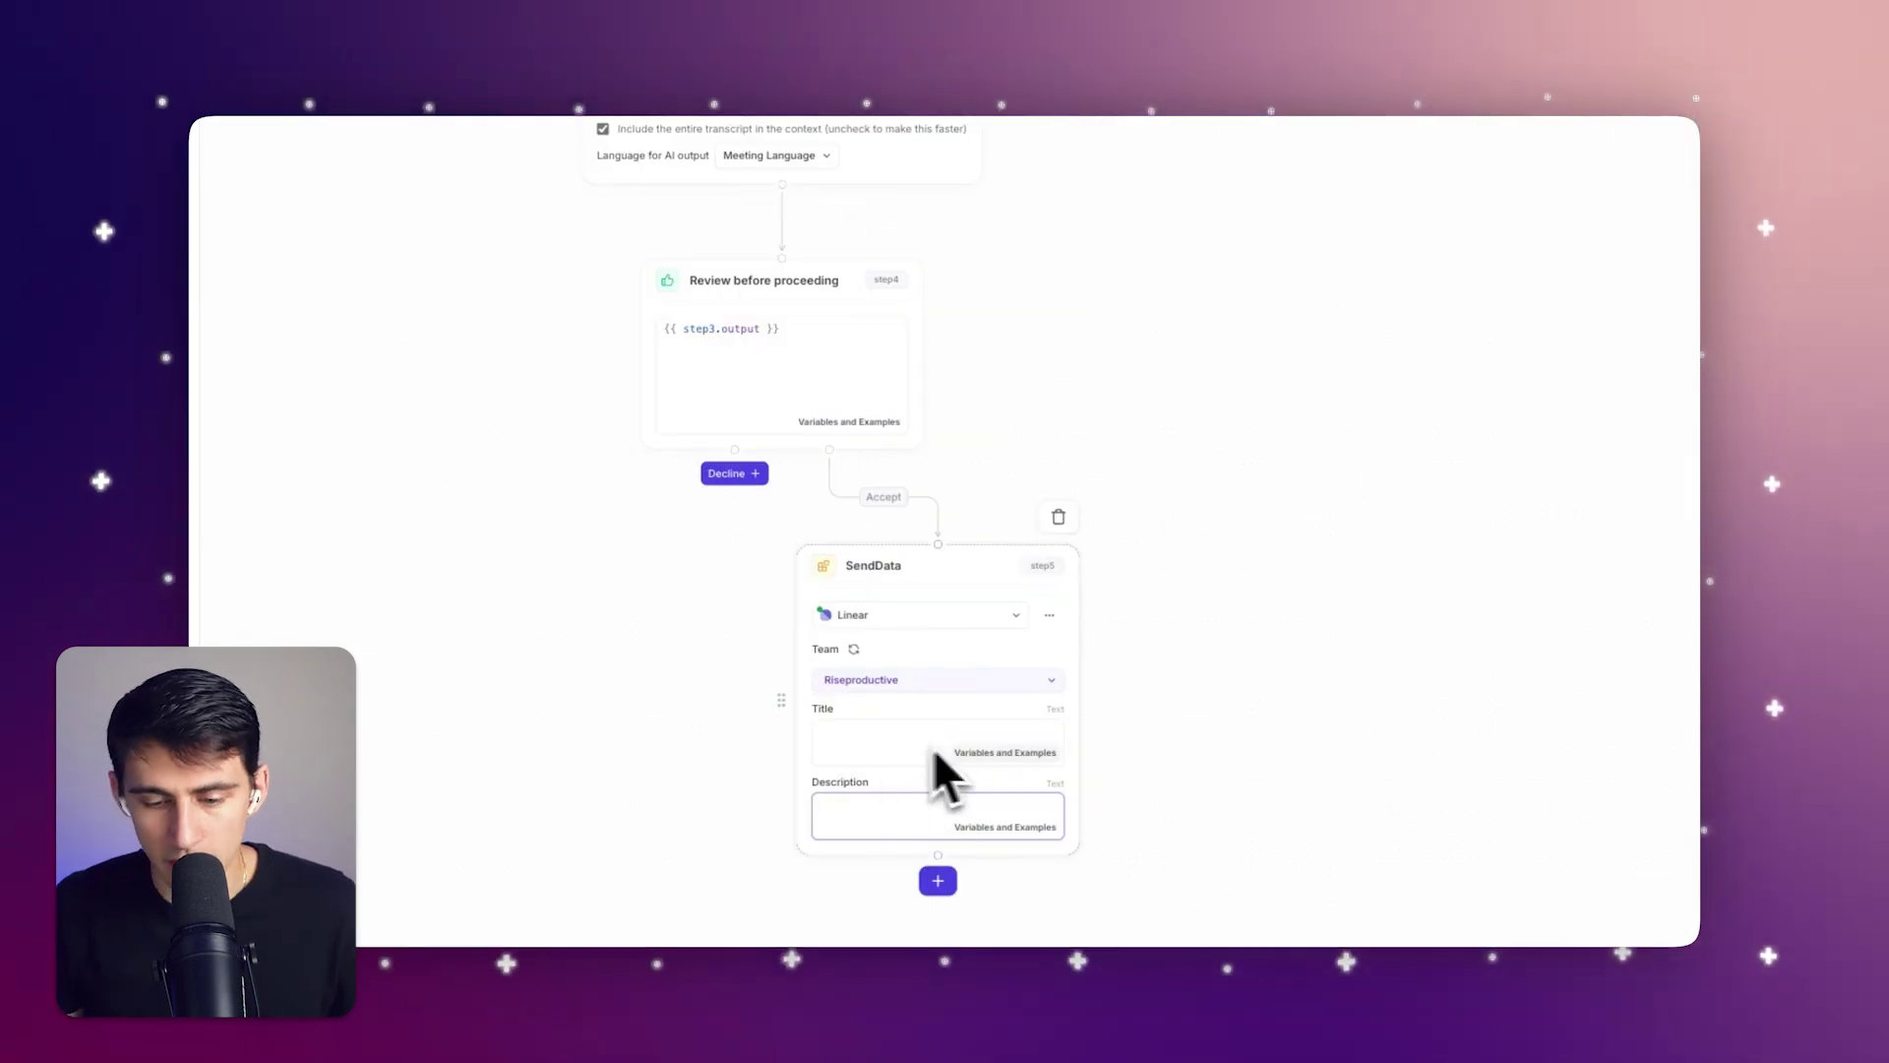
# - Map the ticket title to step3.output and the description to step1.output
pyautogui.click(961, 751)
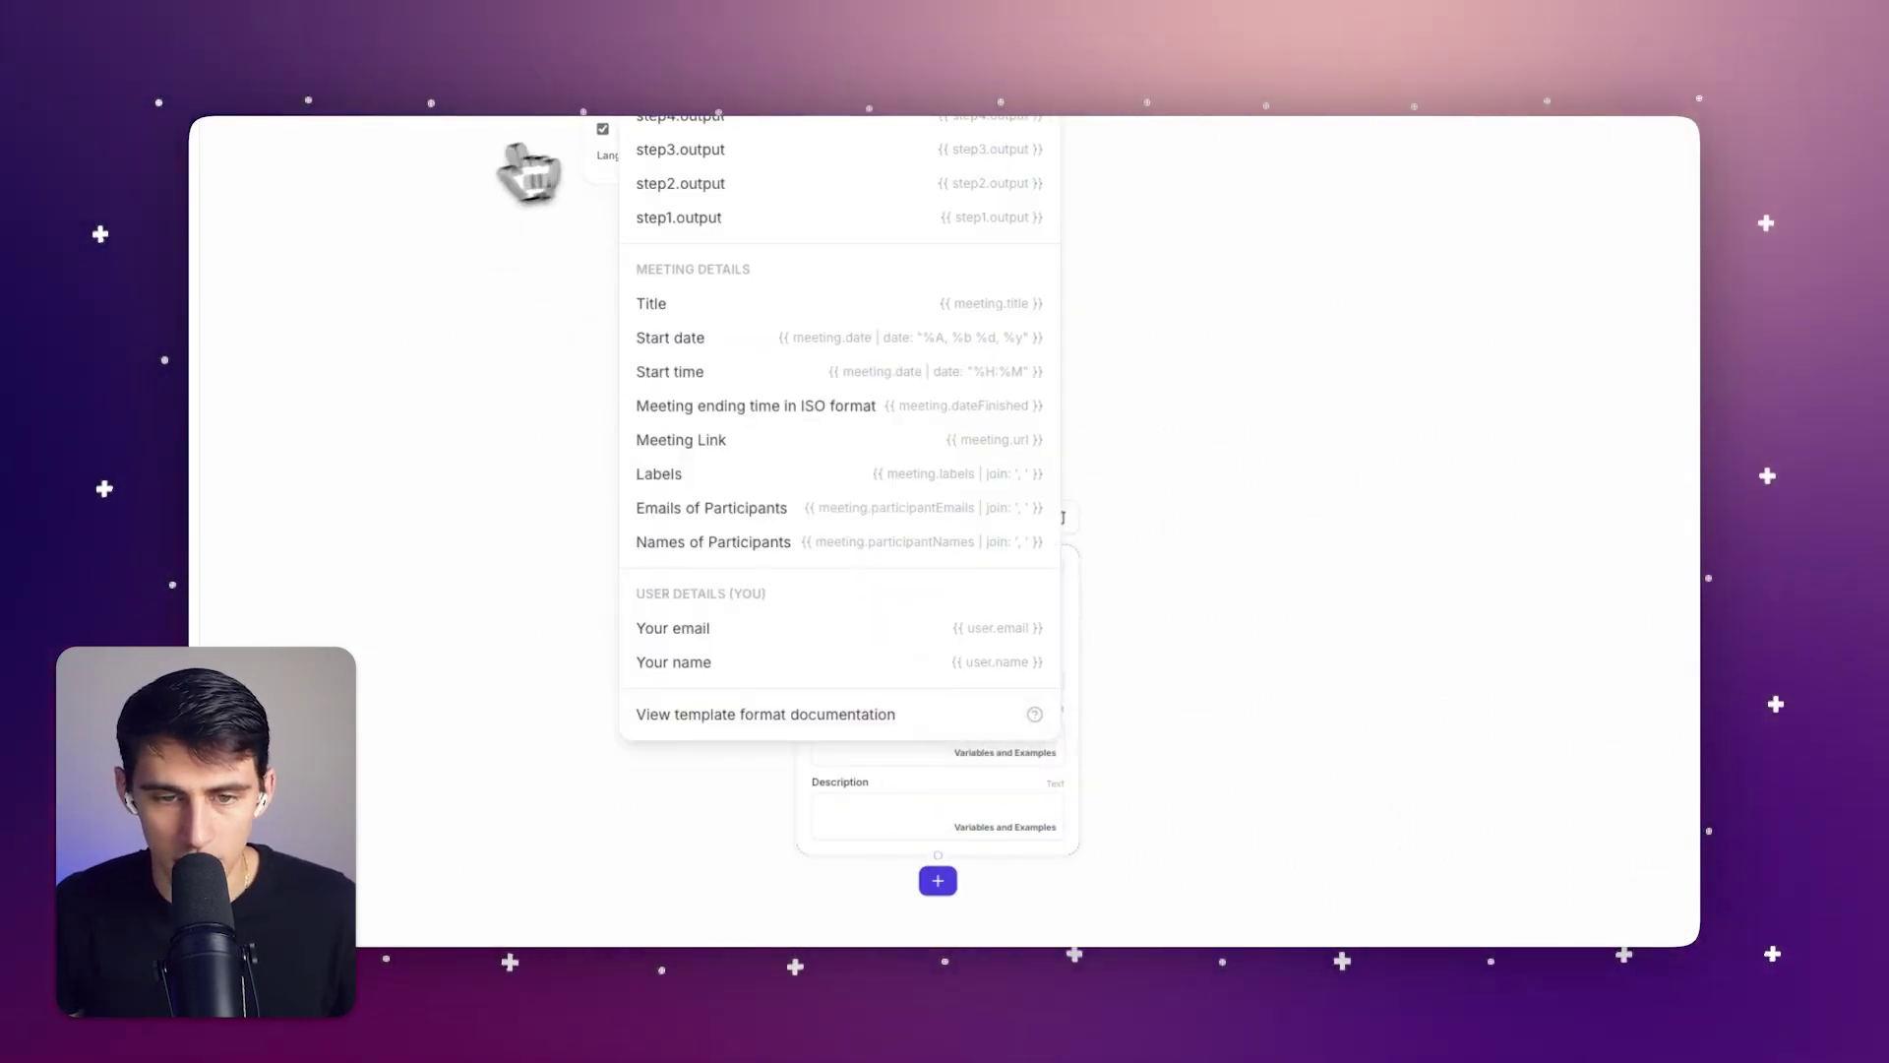
pyautogui.click(680, 150)
pyautogui.click(944, 809)
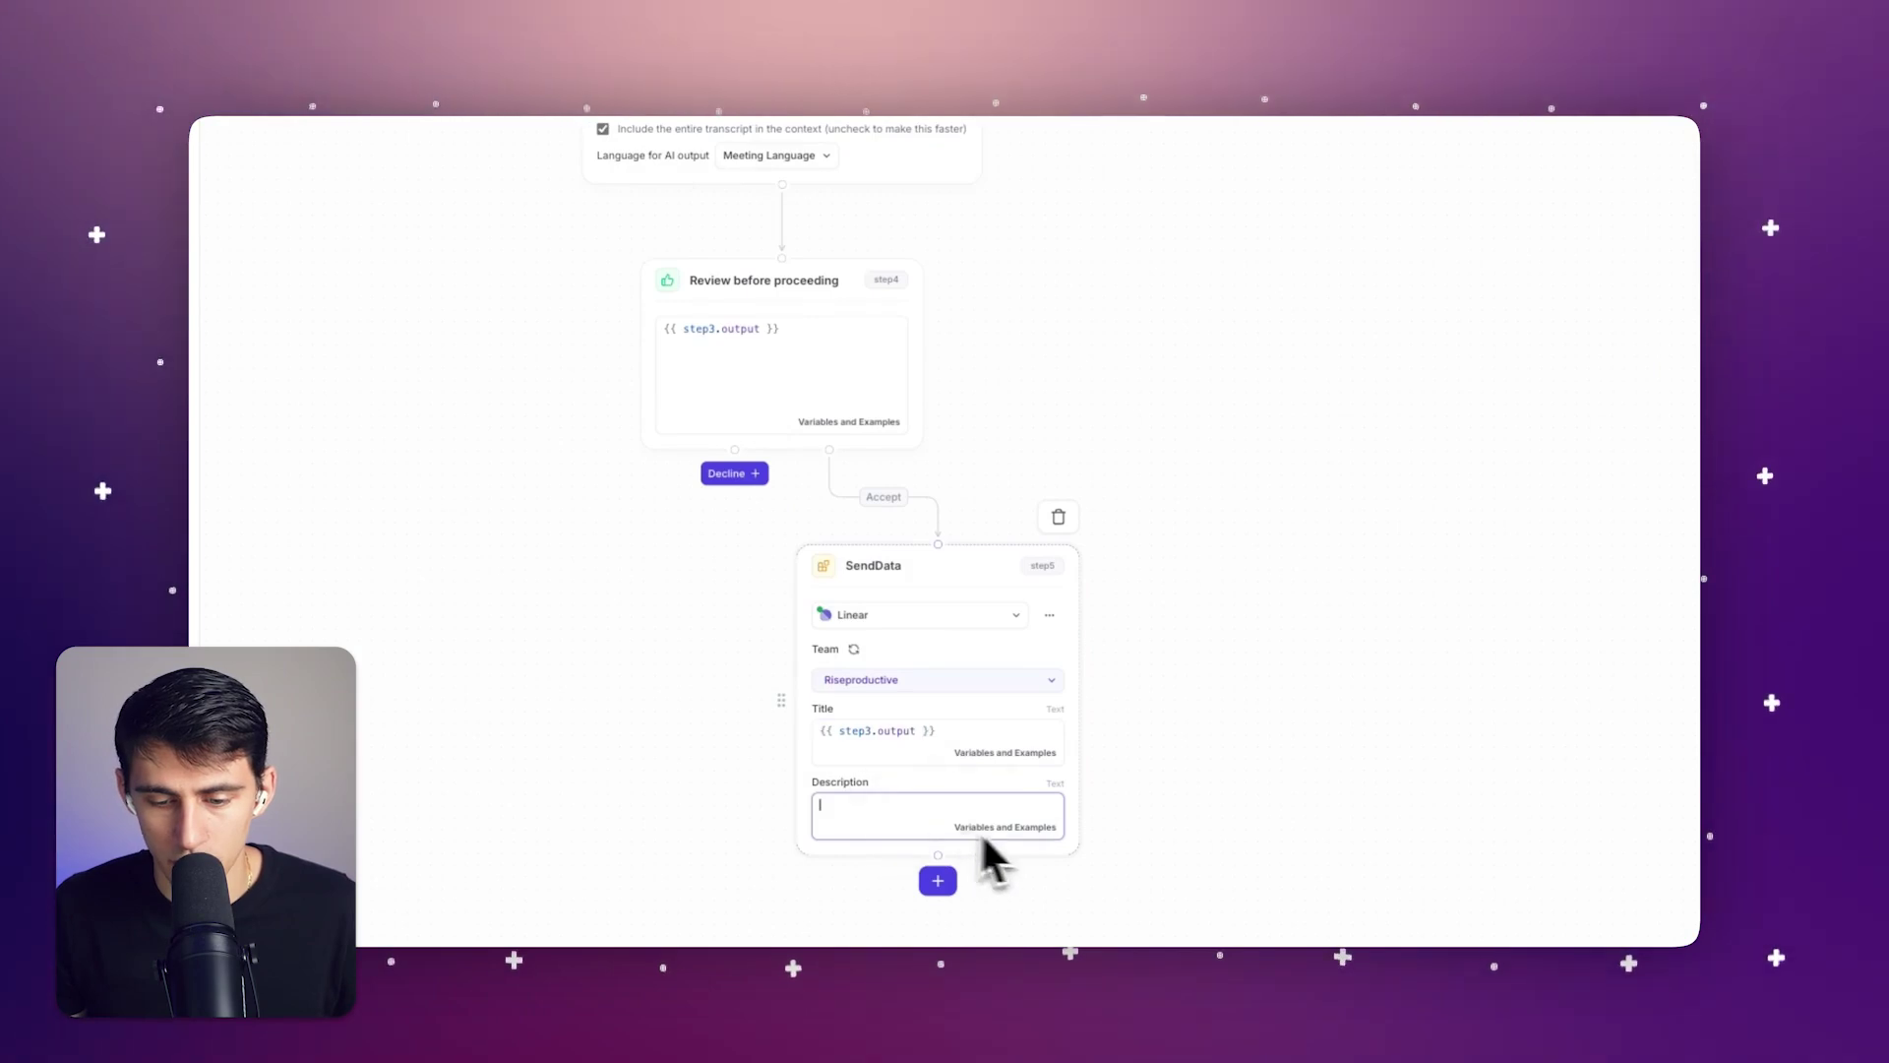
pyautogui.click(1005, 827)
pyautogui.click(916, 296)
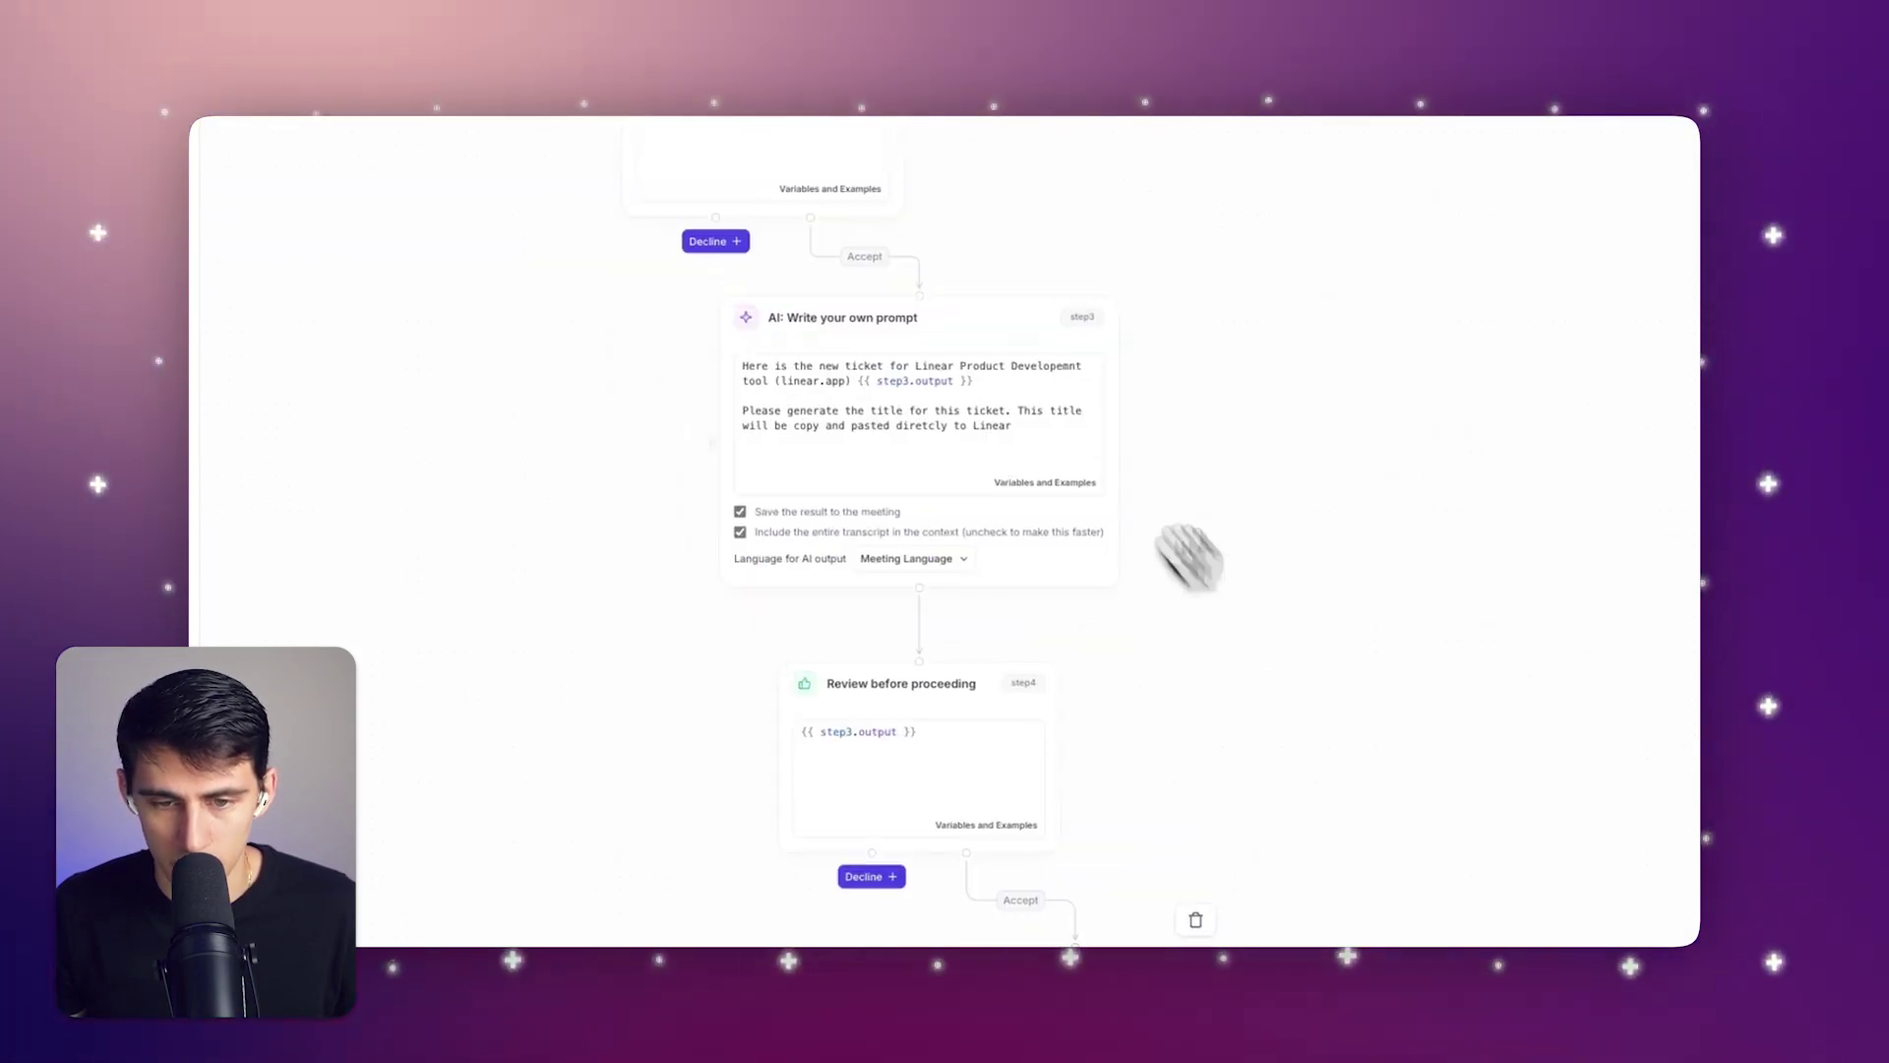
pyautogui.moveTo(1188, 557); pyautogui.dragTo(1162, 624)
pyautogui.scroll(-3, 1130, 160)
pyautogui.scroll(-4, 1230, 216)
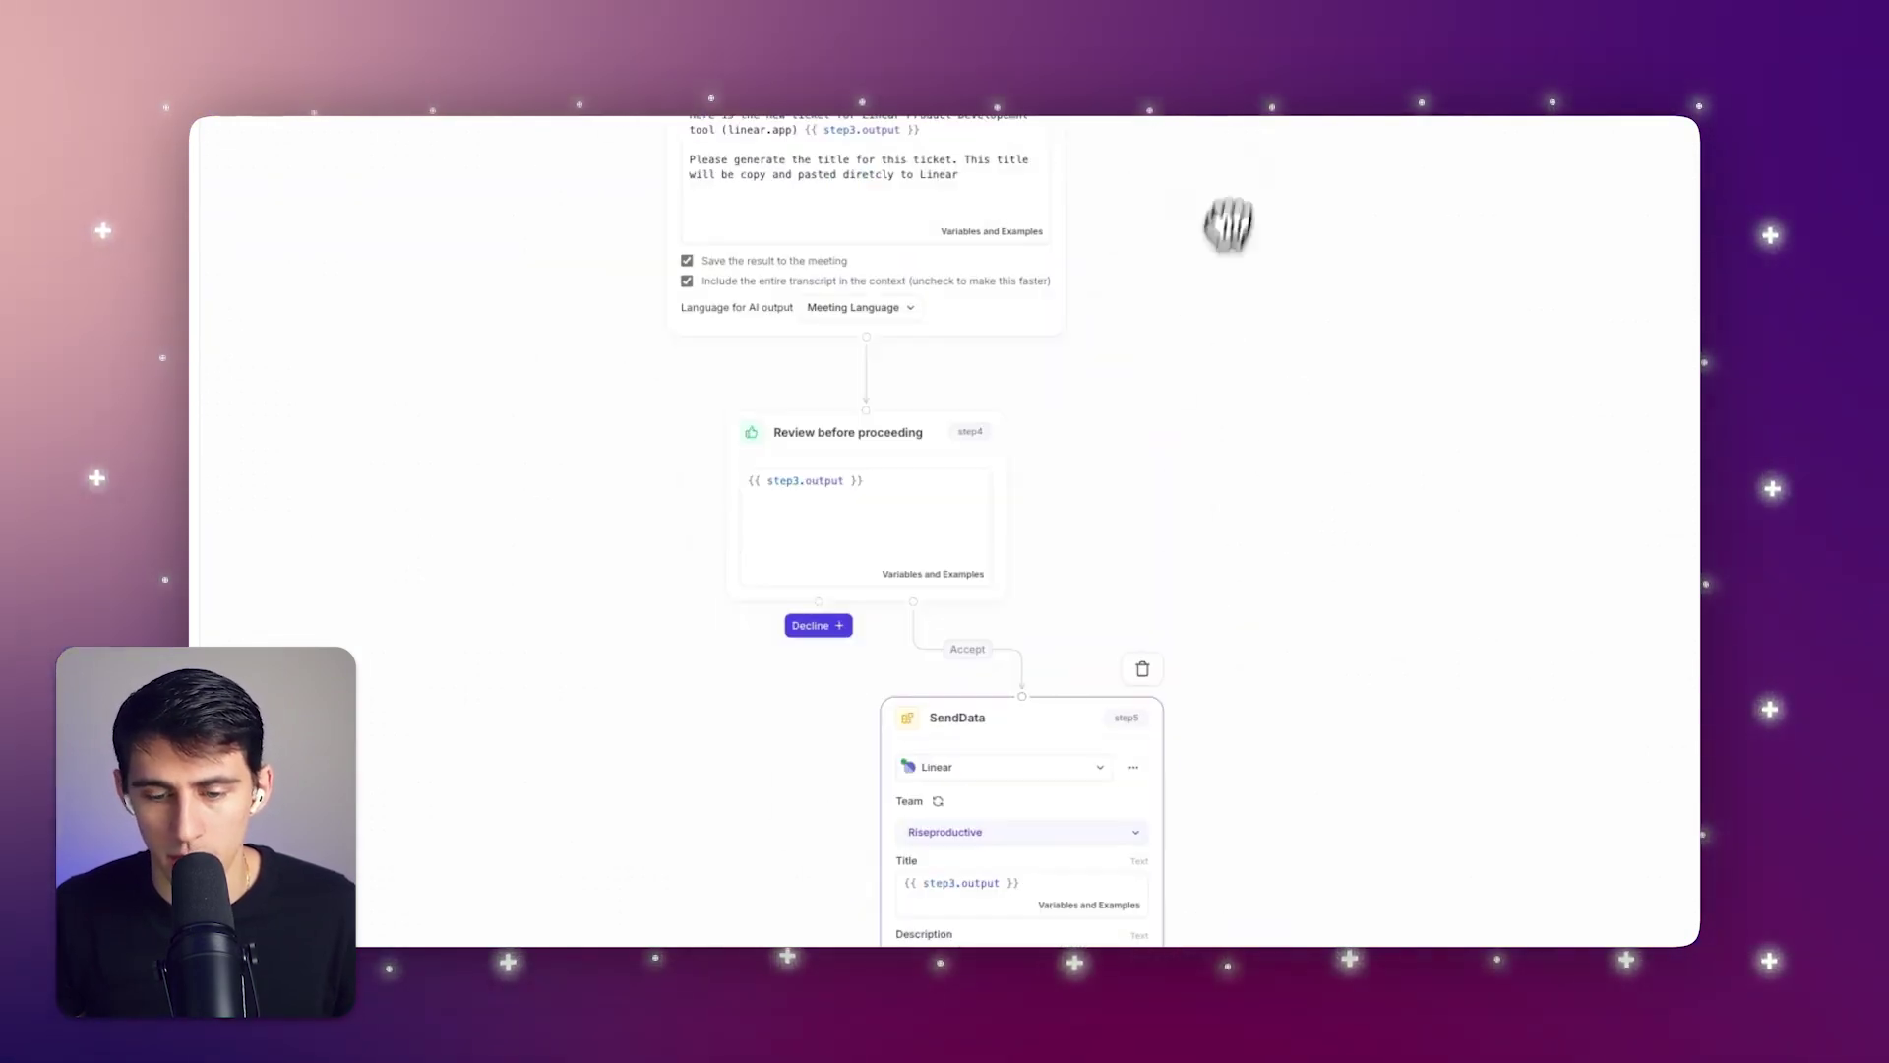
pyautogui.scroll(-1, 1249, 712)
pyautogui.scroll(-2, 1292, 519)
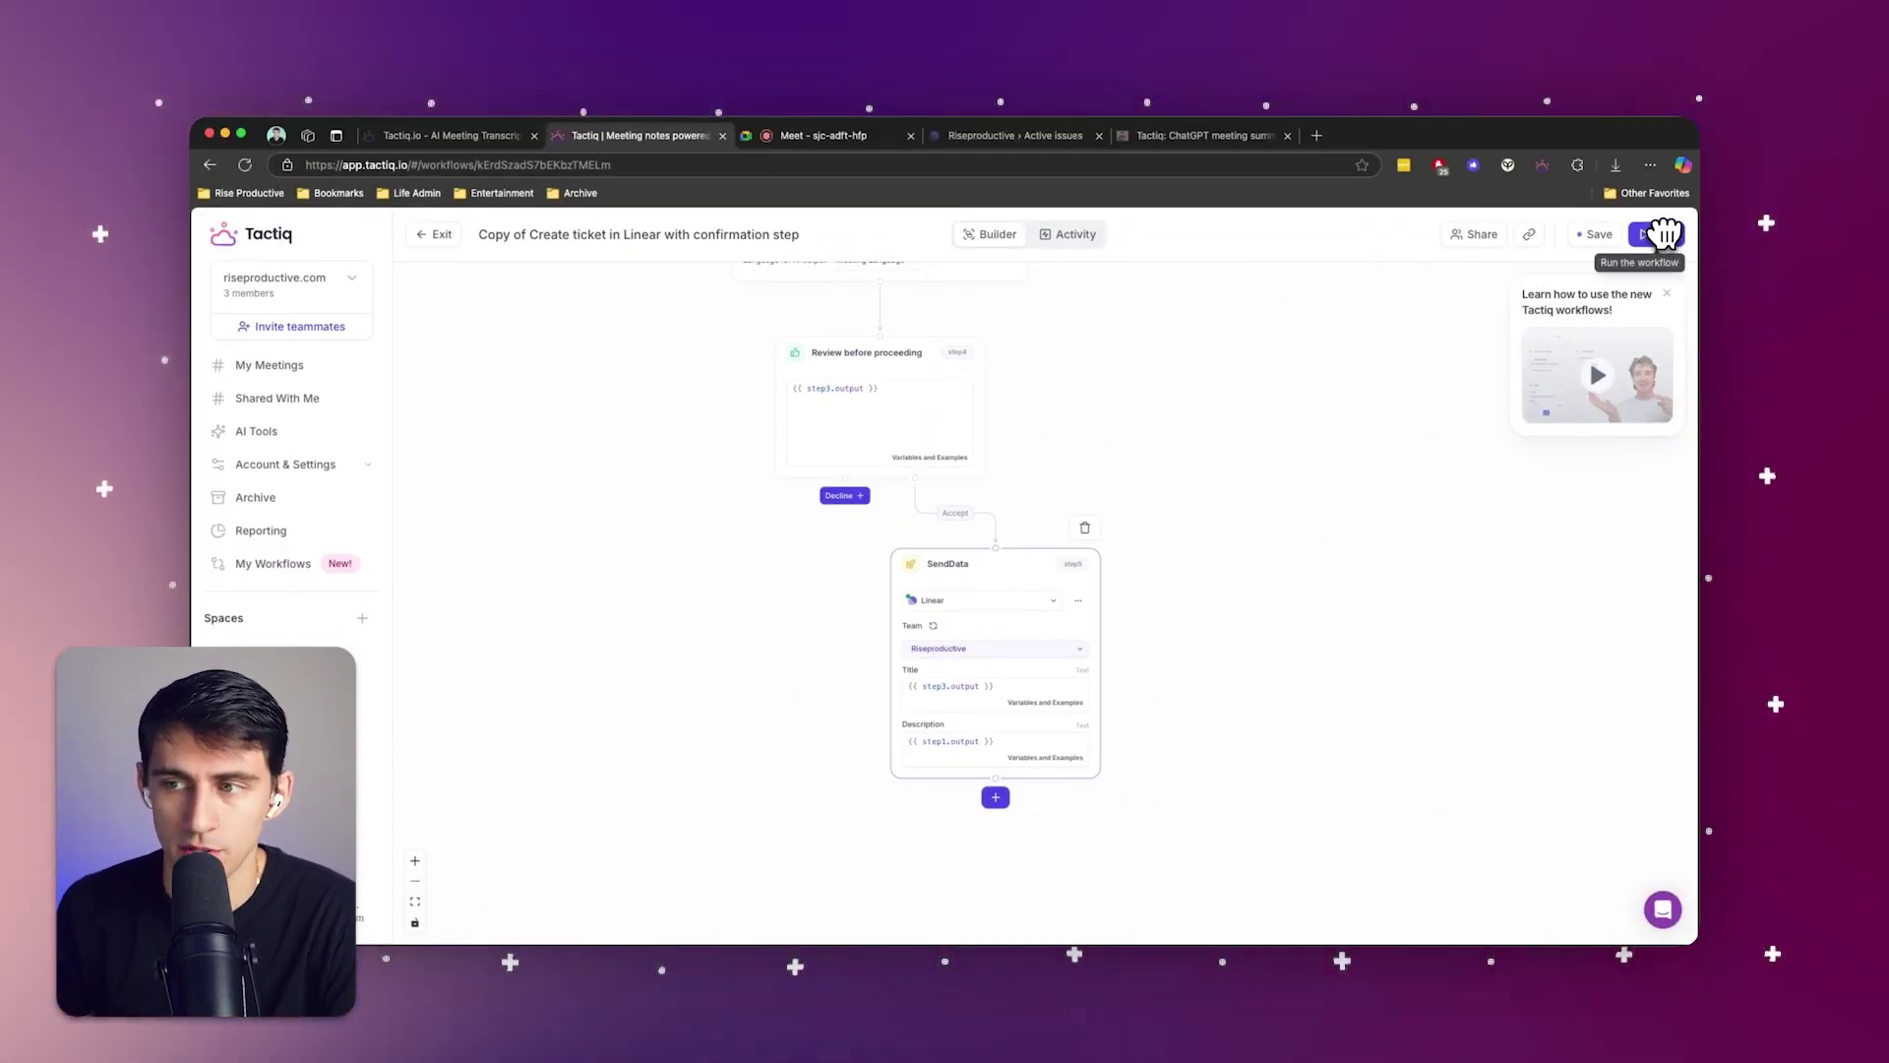
# - Save and test-run the workflow on a meeting transcript, accepting the generated description and title
pyautogui.click(1609, 238)
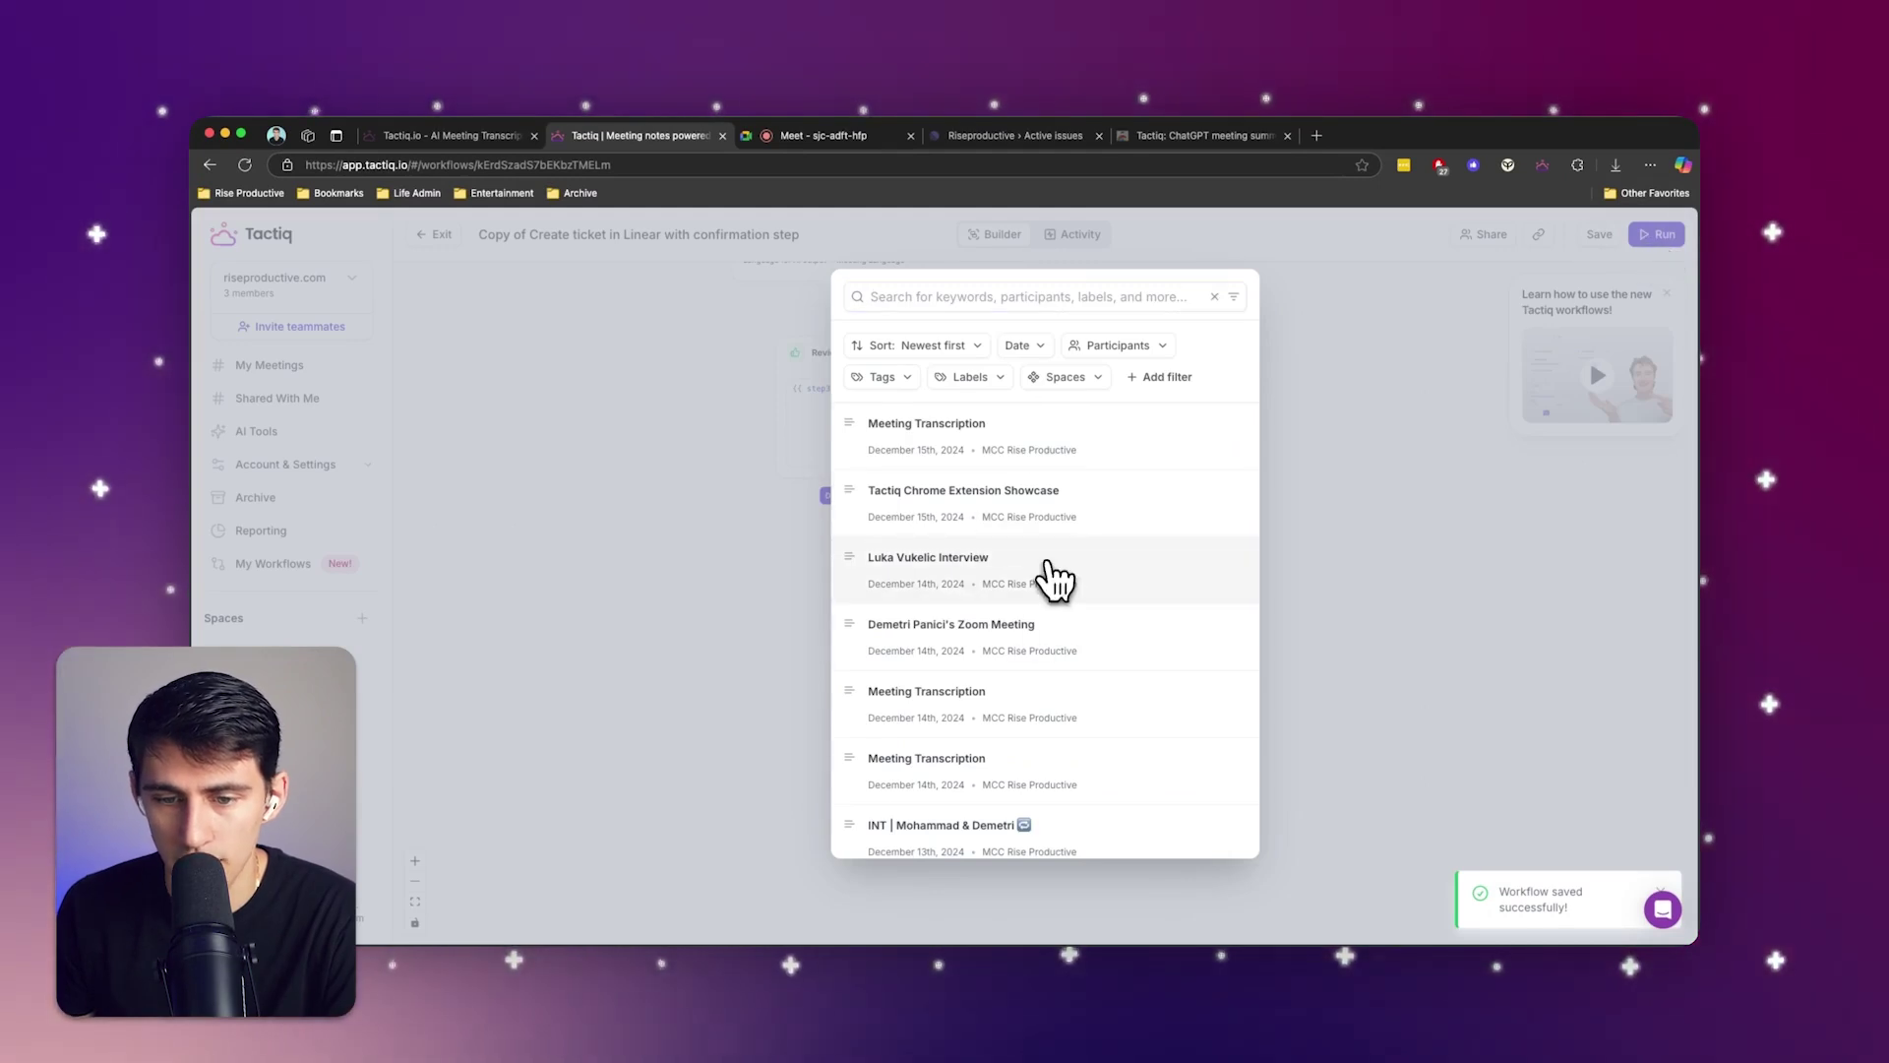
pyautogui.scroll(-1, 1057, 578)
pyautogui.scroll(-2, 999, 687)
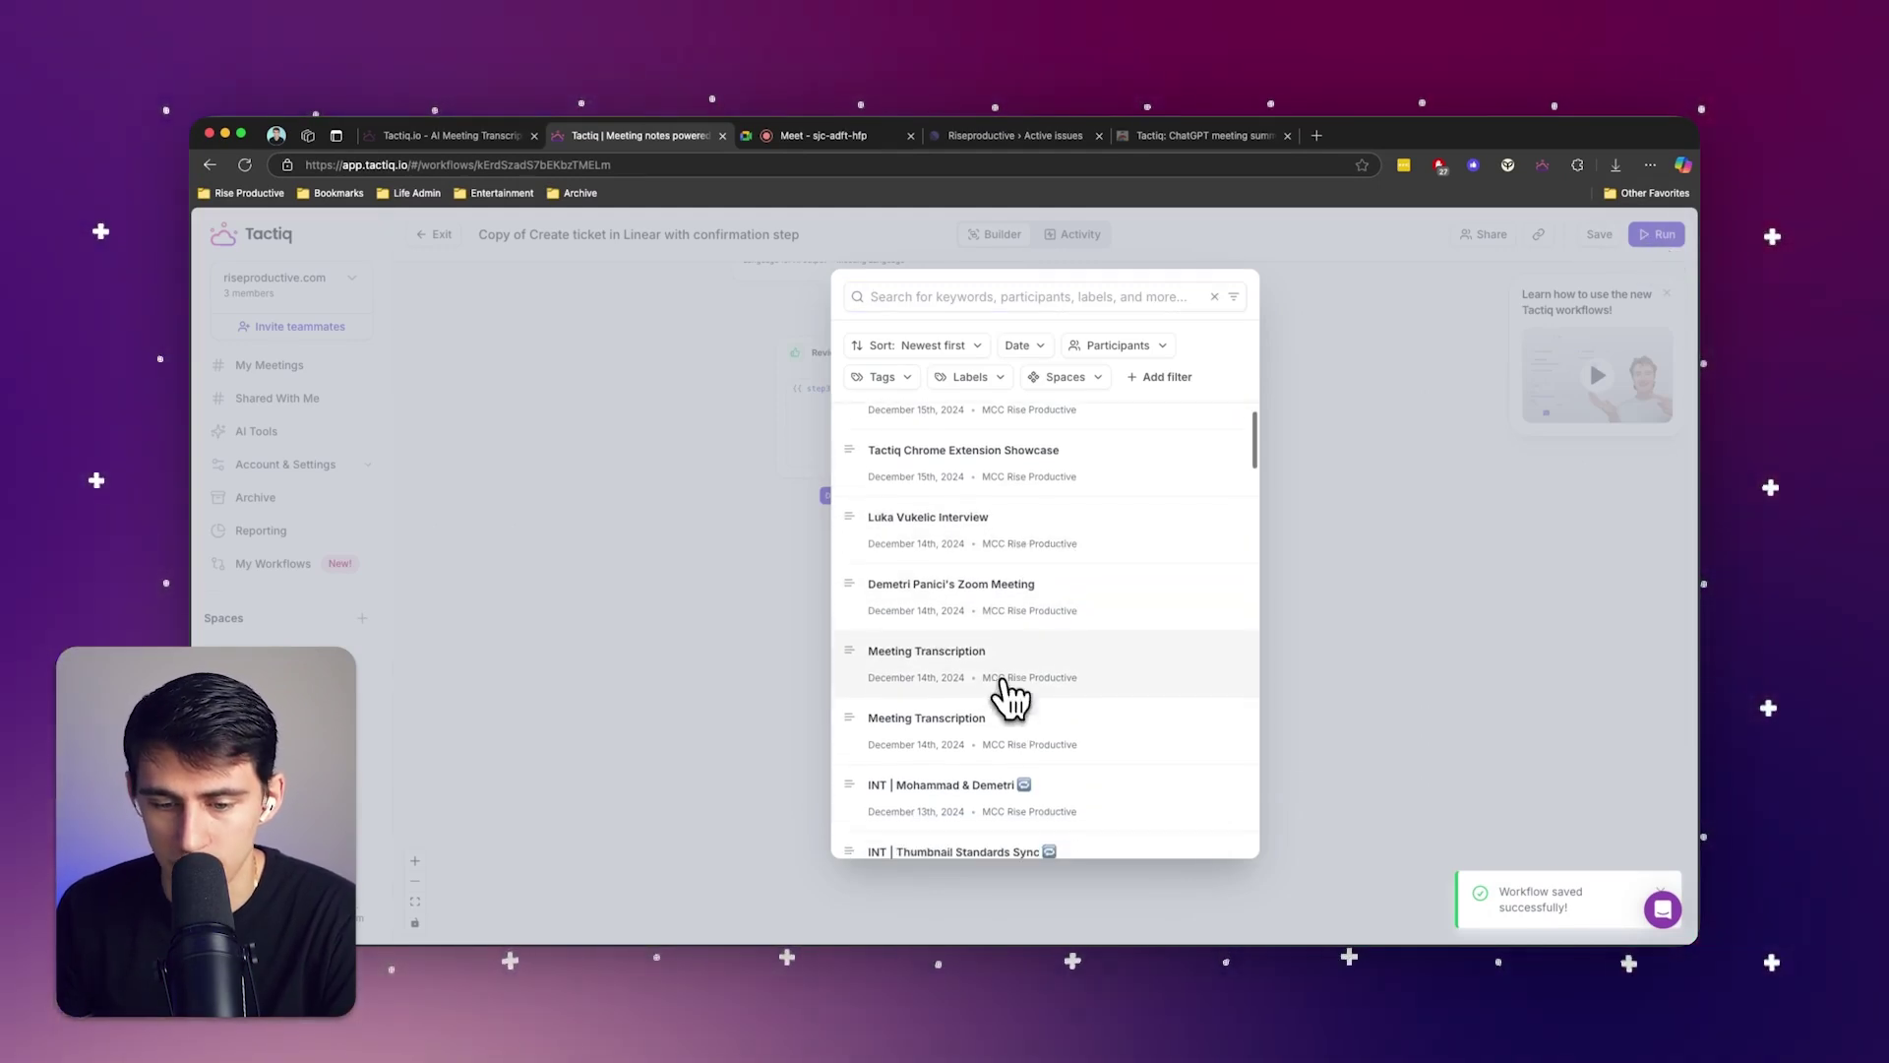
pyautogui.scroll(-2, 1012, 709)
pyautogui.scroll(-1, 1004, 747)
pyautogui.click(1007, 751)
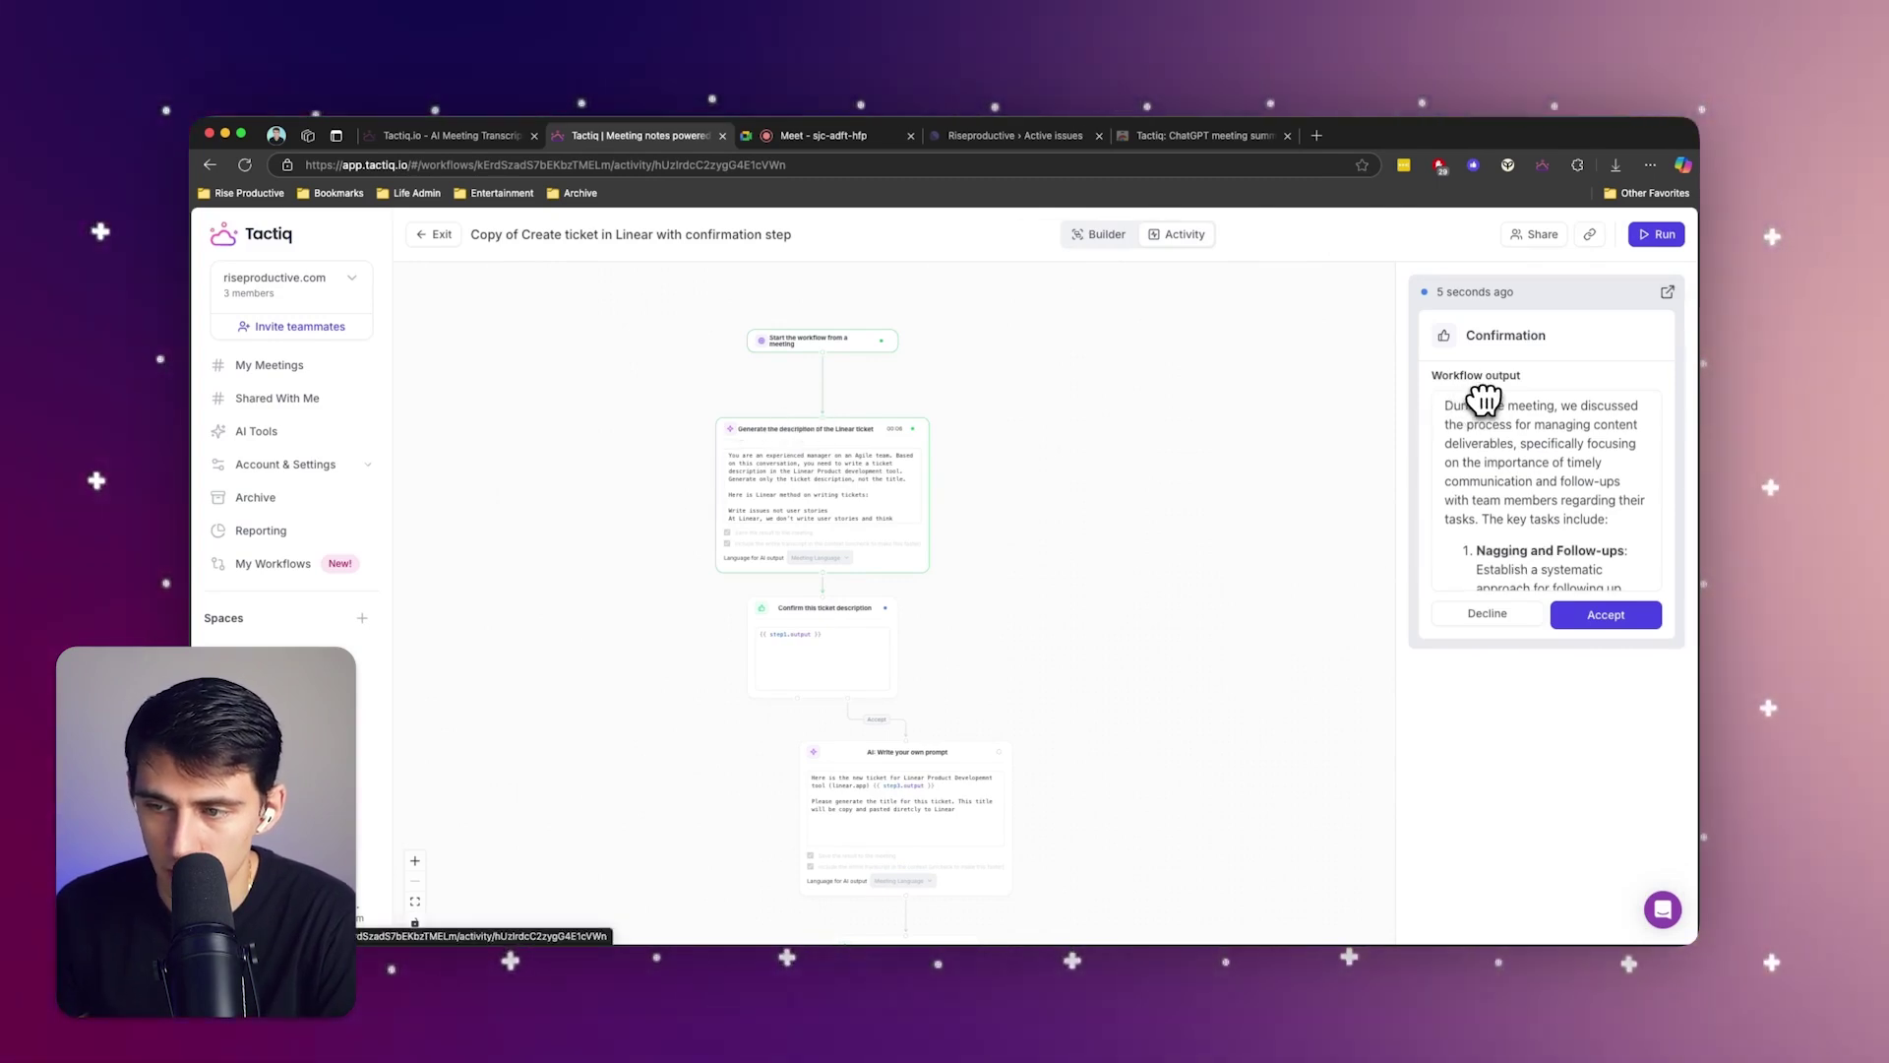
pyautogui.scroll(-3, 1654, 438)
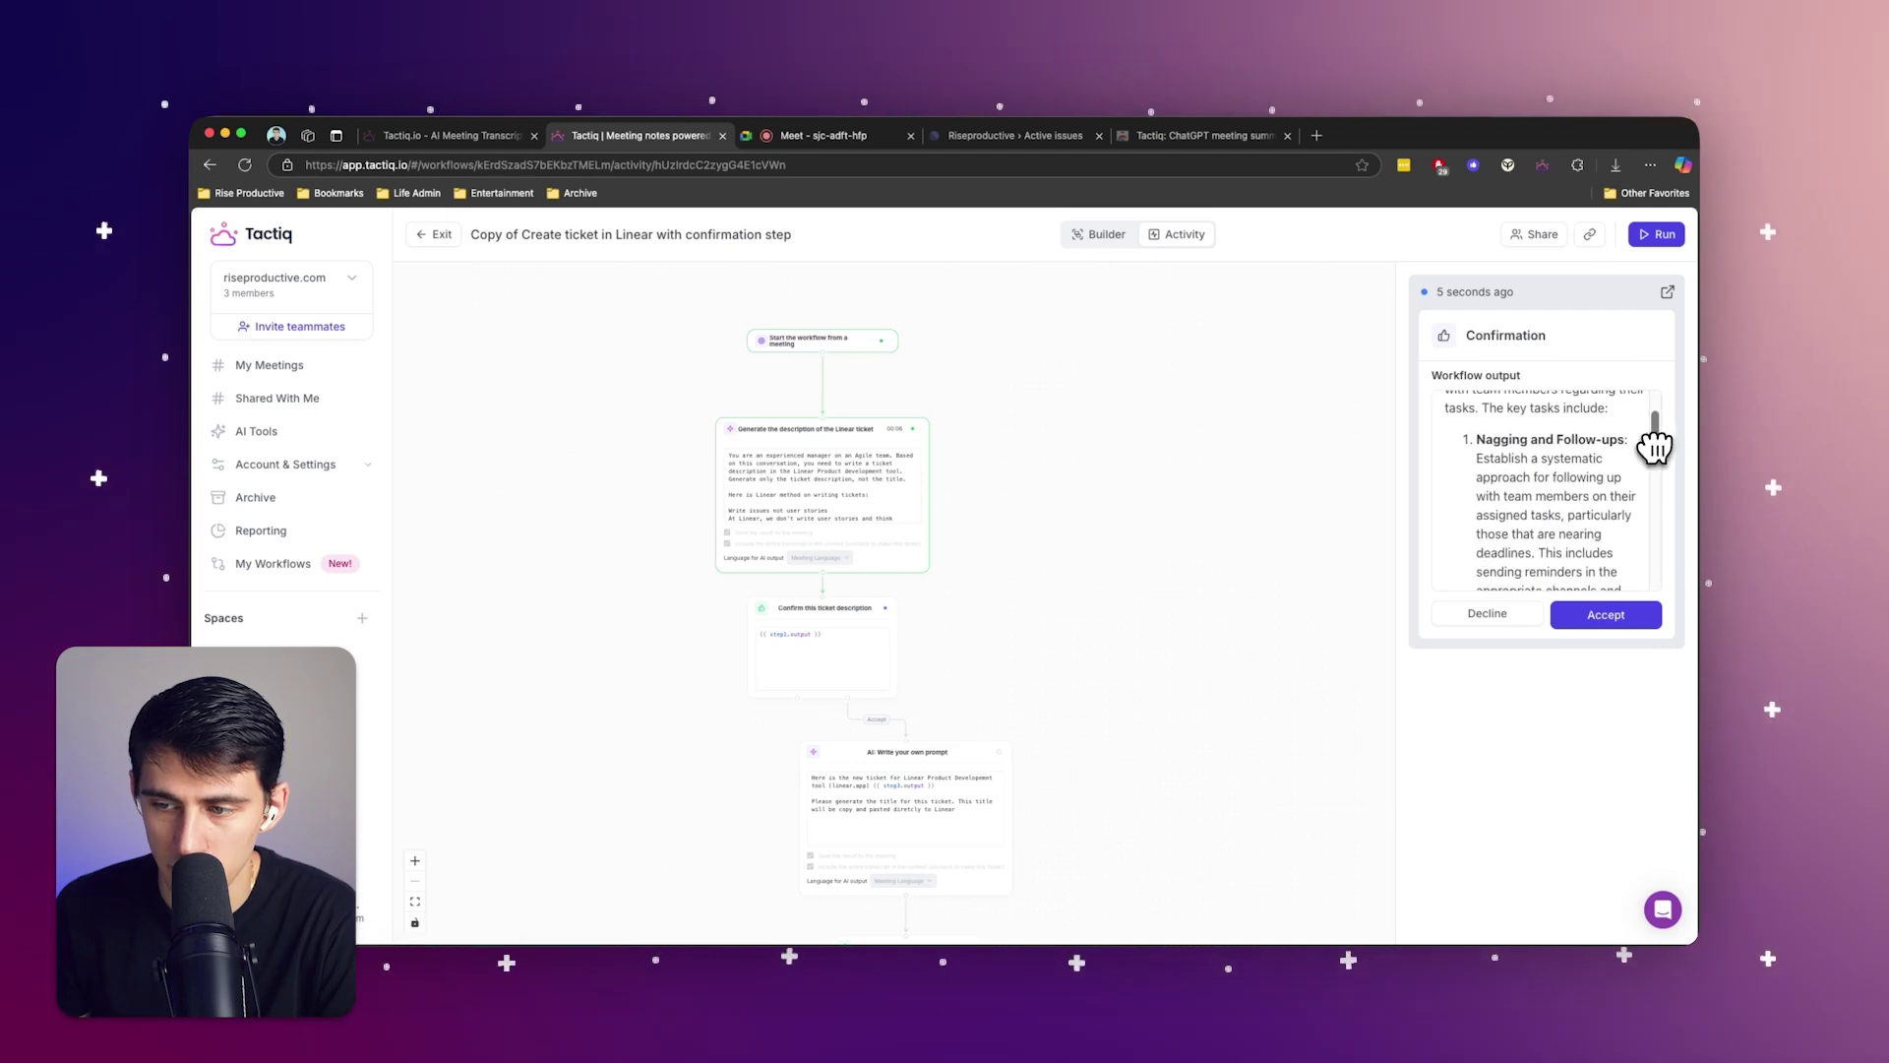
pyautogui.scroll(-3, 1632, 502)
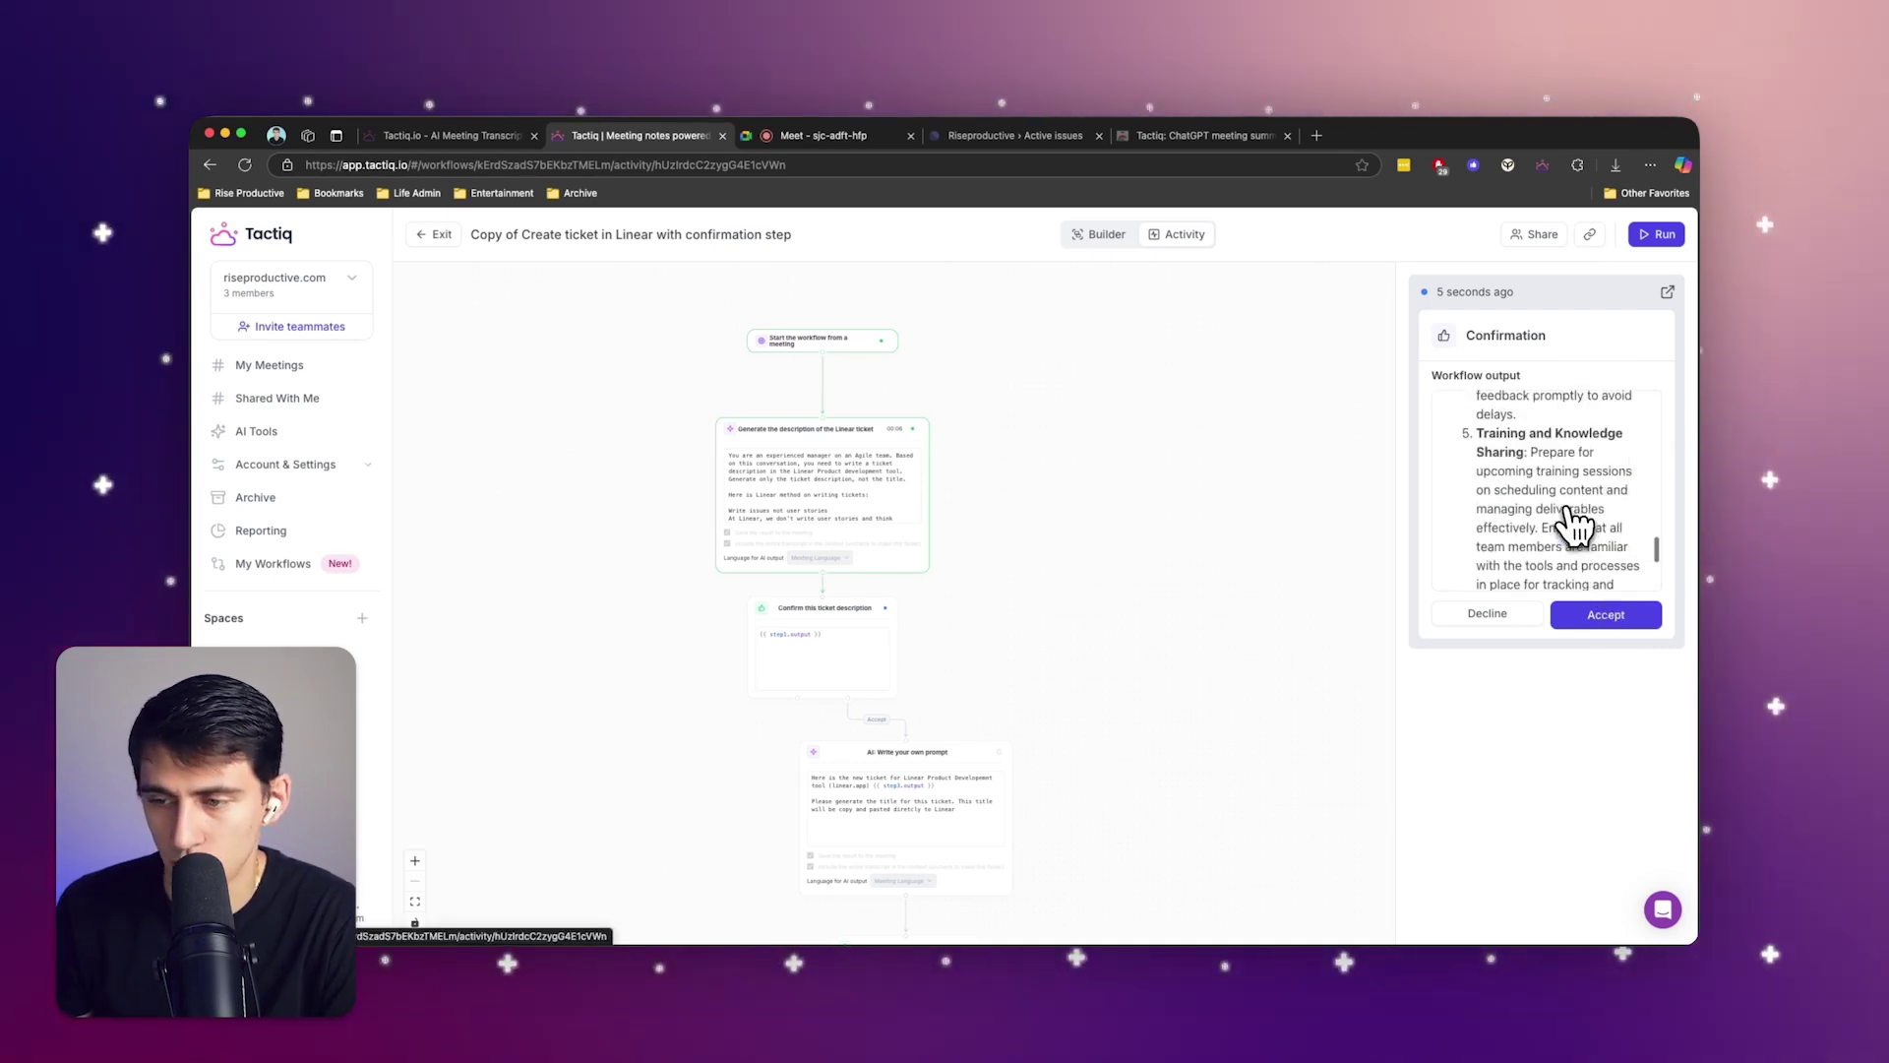
pyautogui.click(1605, 617)
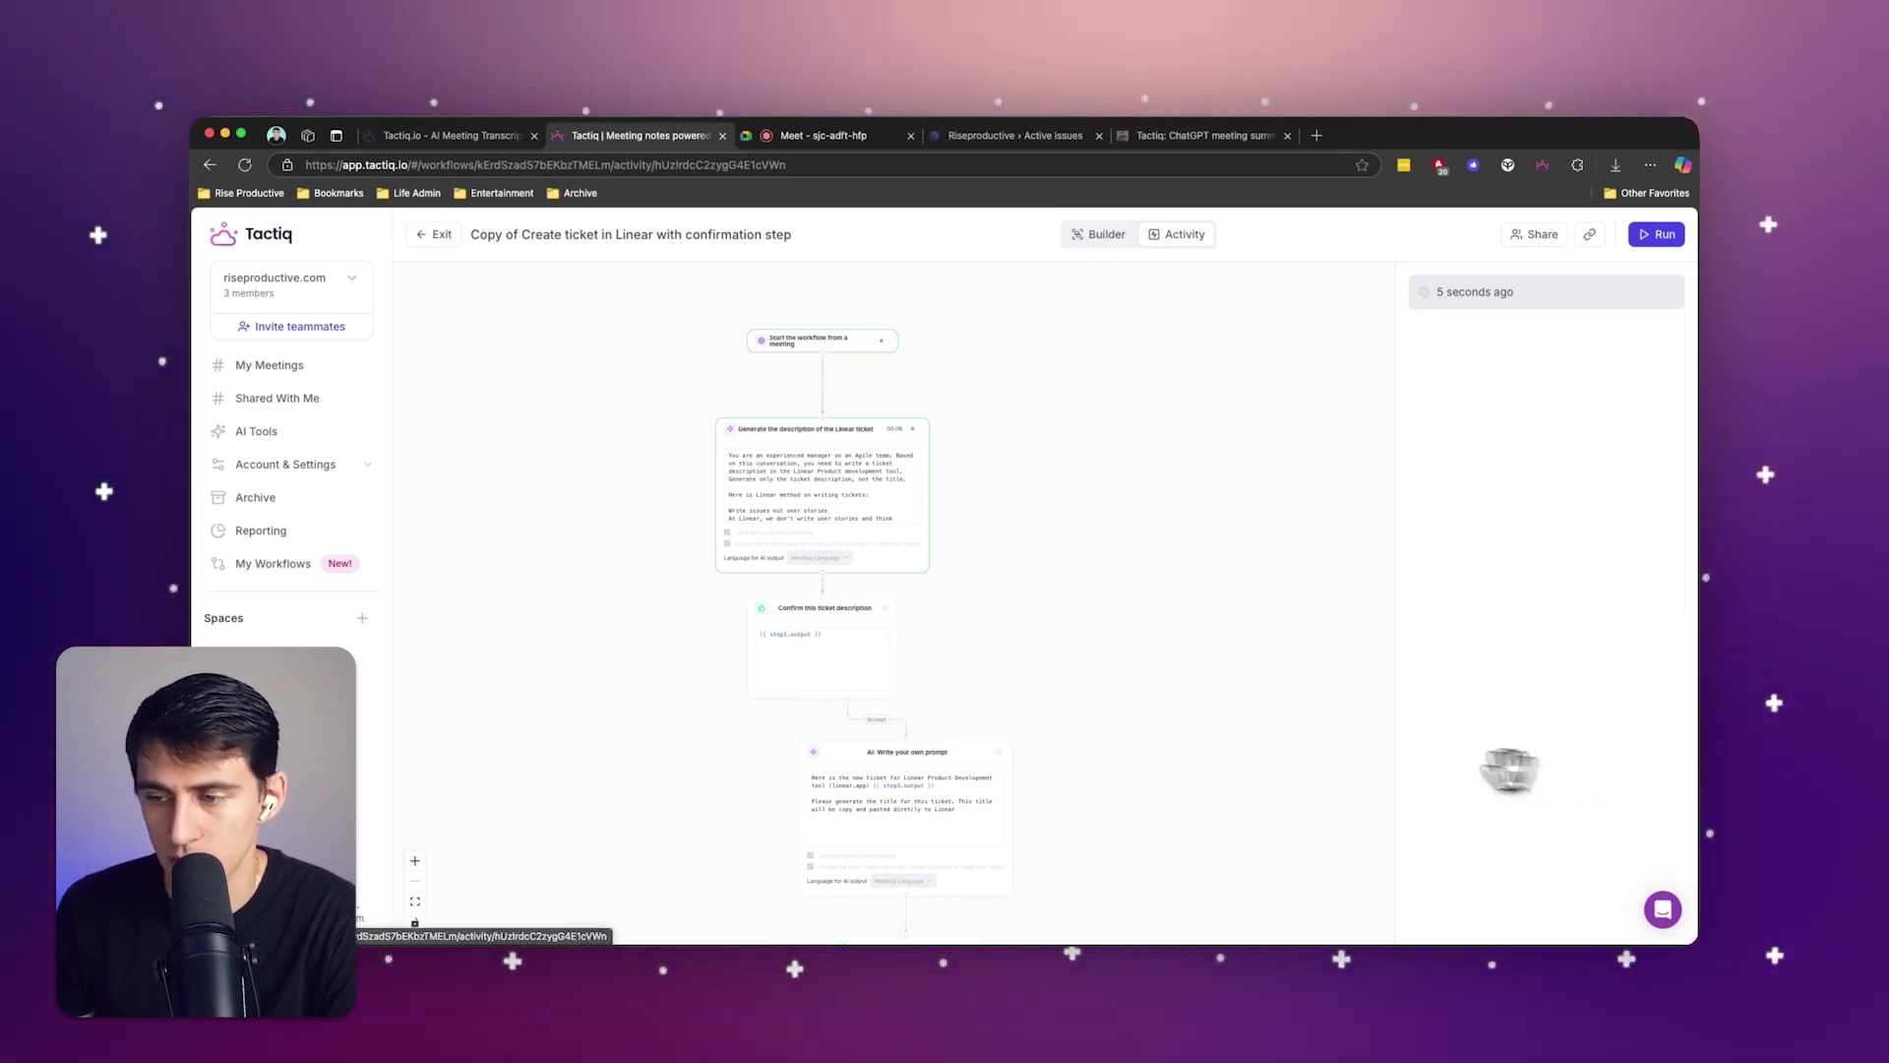
pyautogui.scroll(-3, 1185, 486)
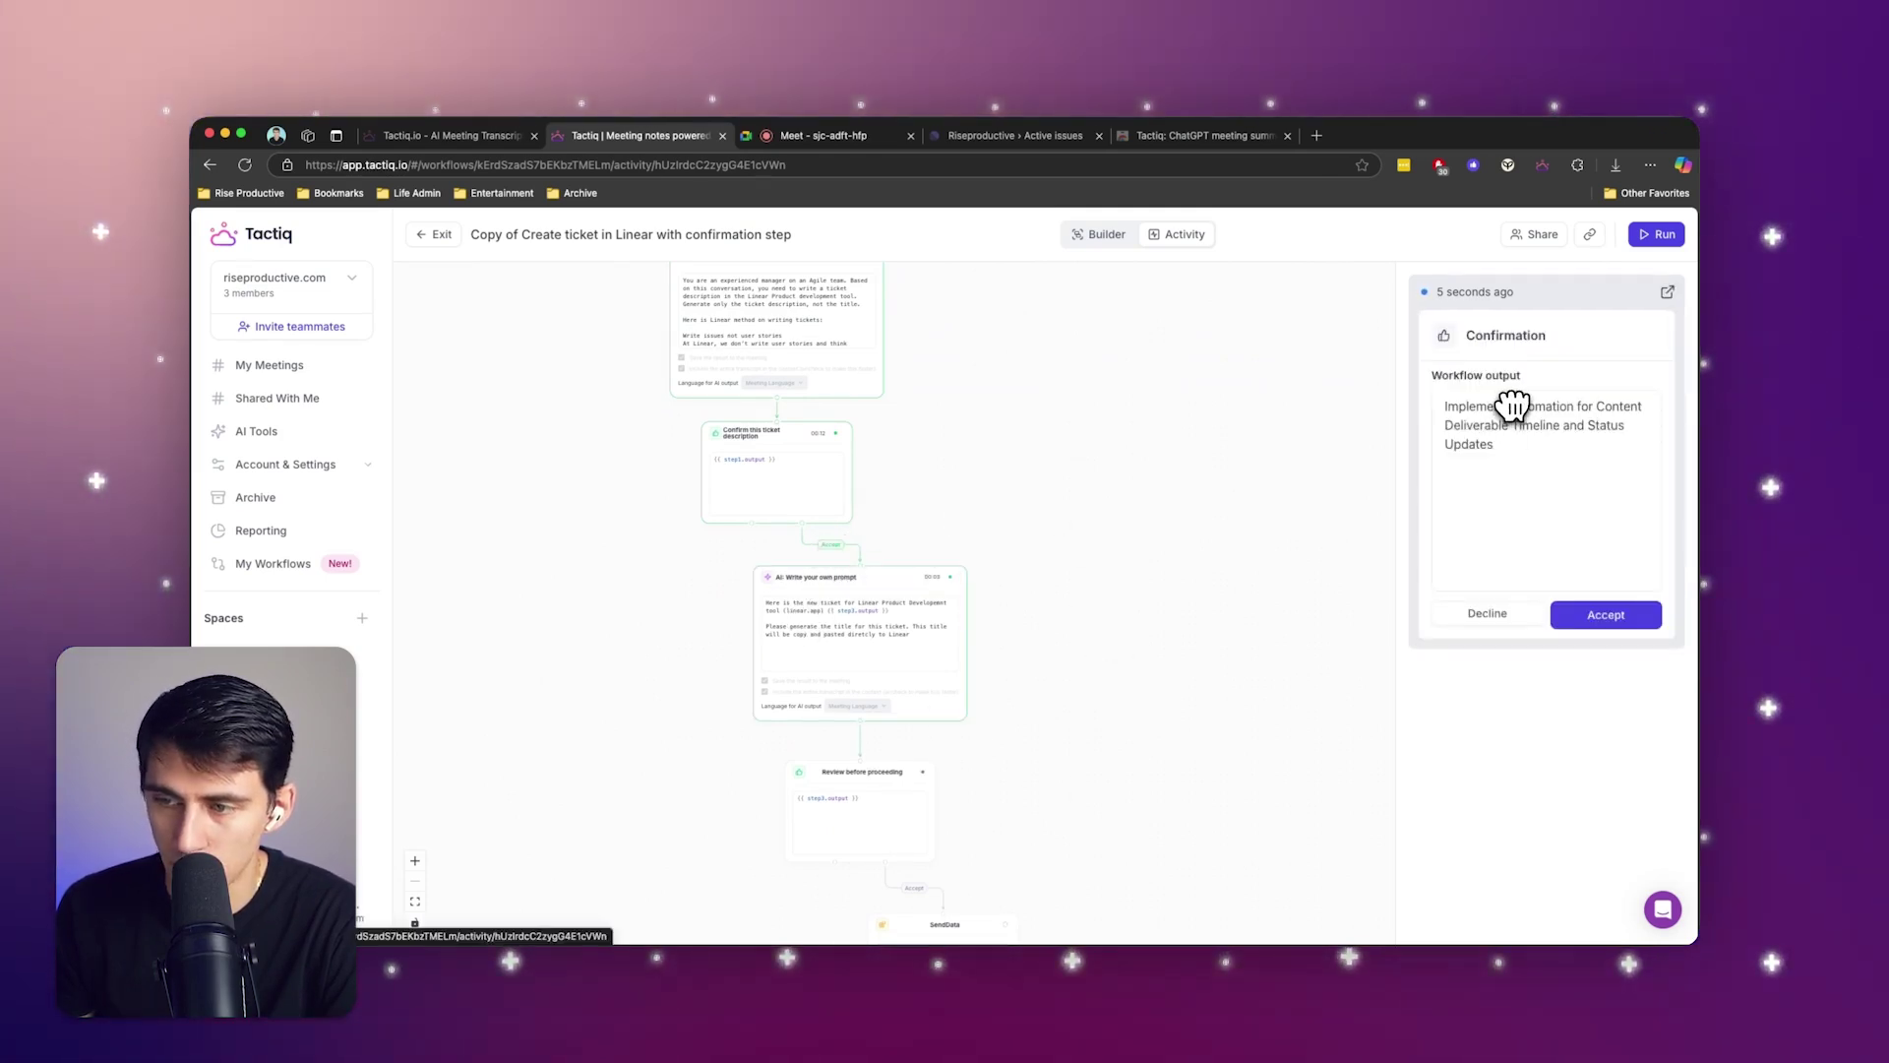
pyautogui.click(1602, 617)
pyautogui.scroll(-2, 1152, 463)
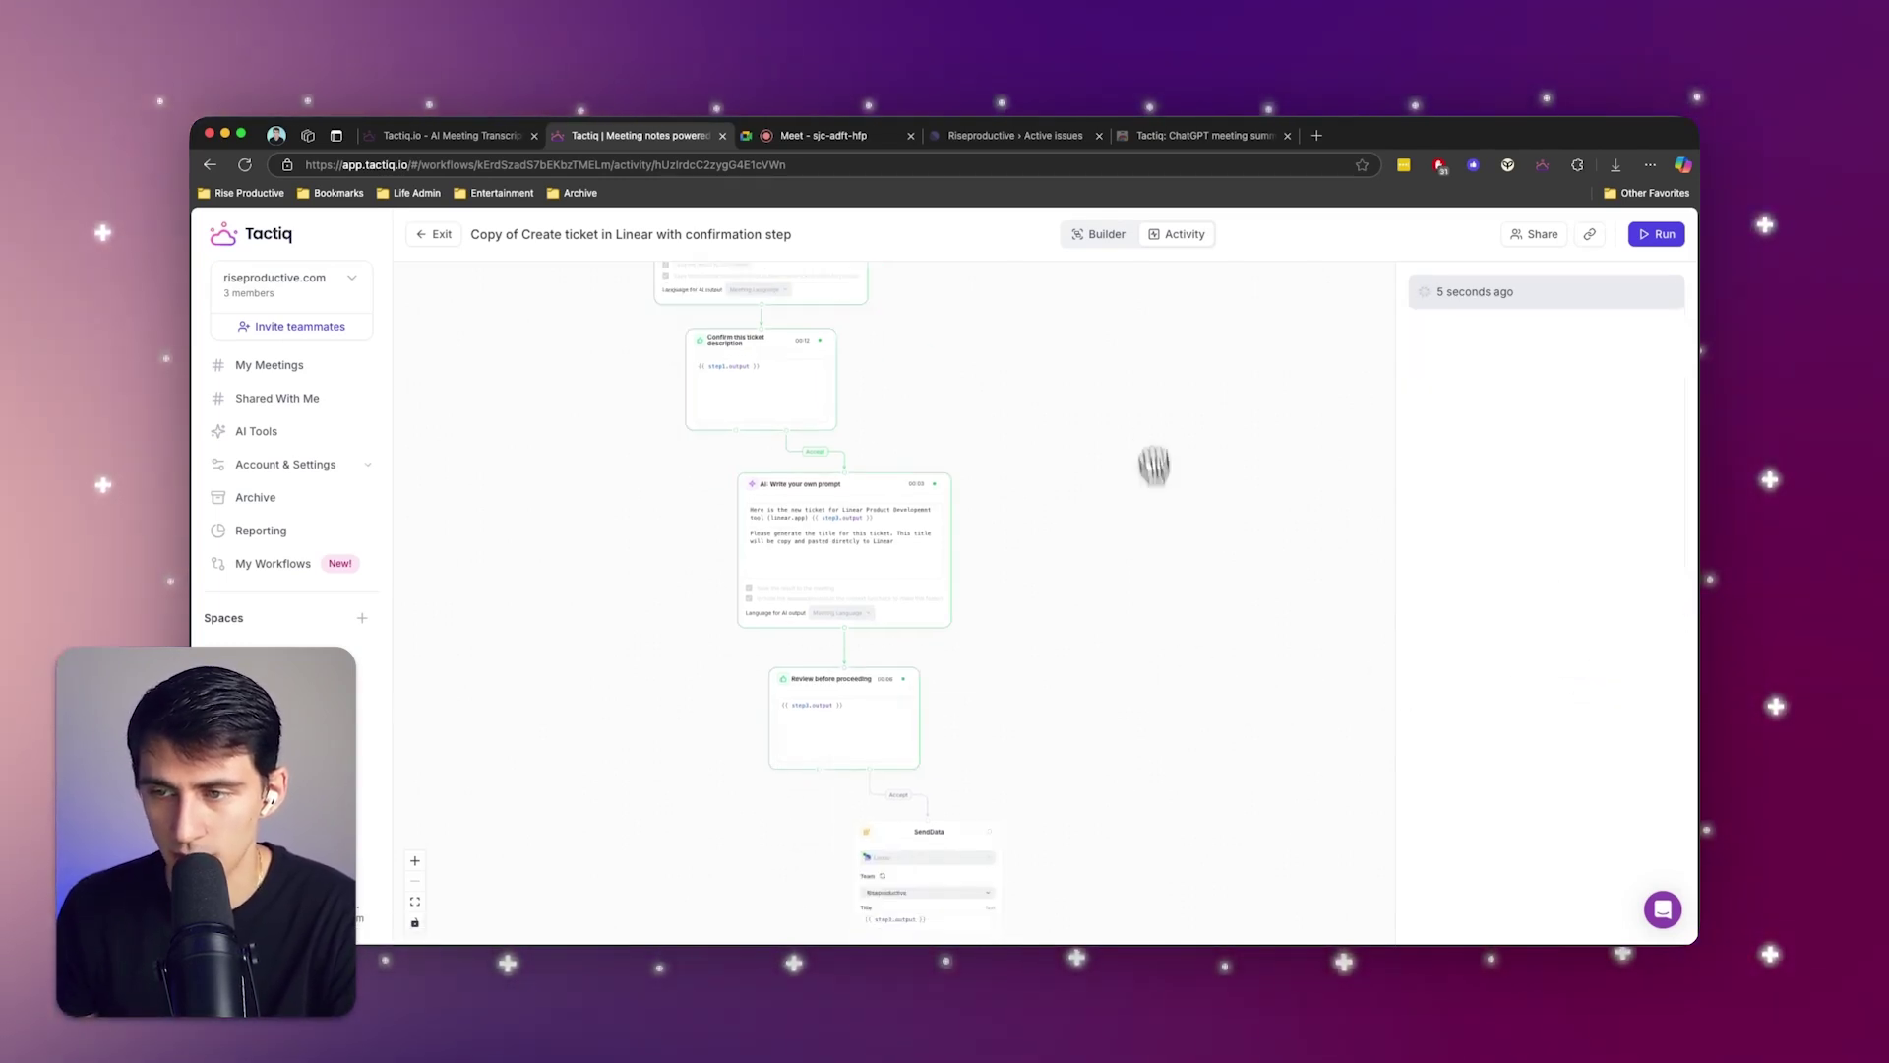
pyautogui.scroll(-2, 1139, 424)
pyautogui.scroll(-2, 1033, 738)
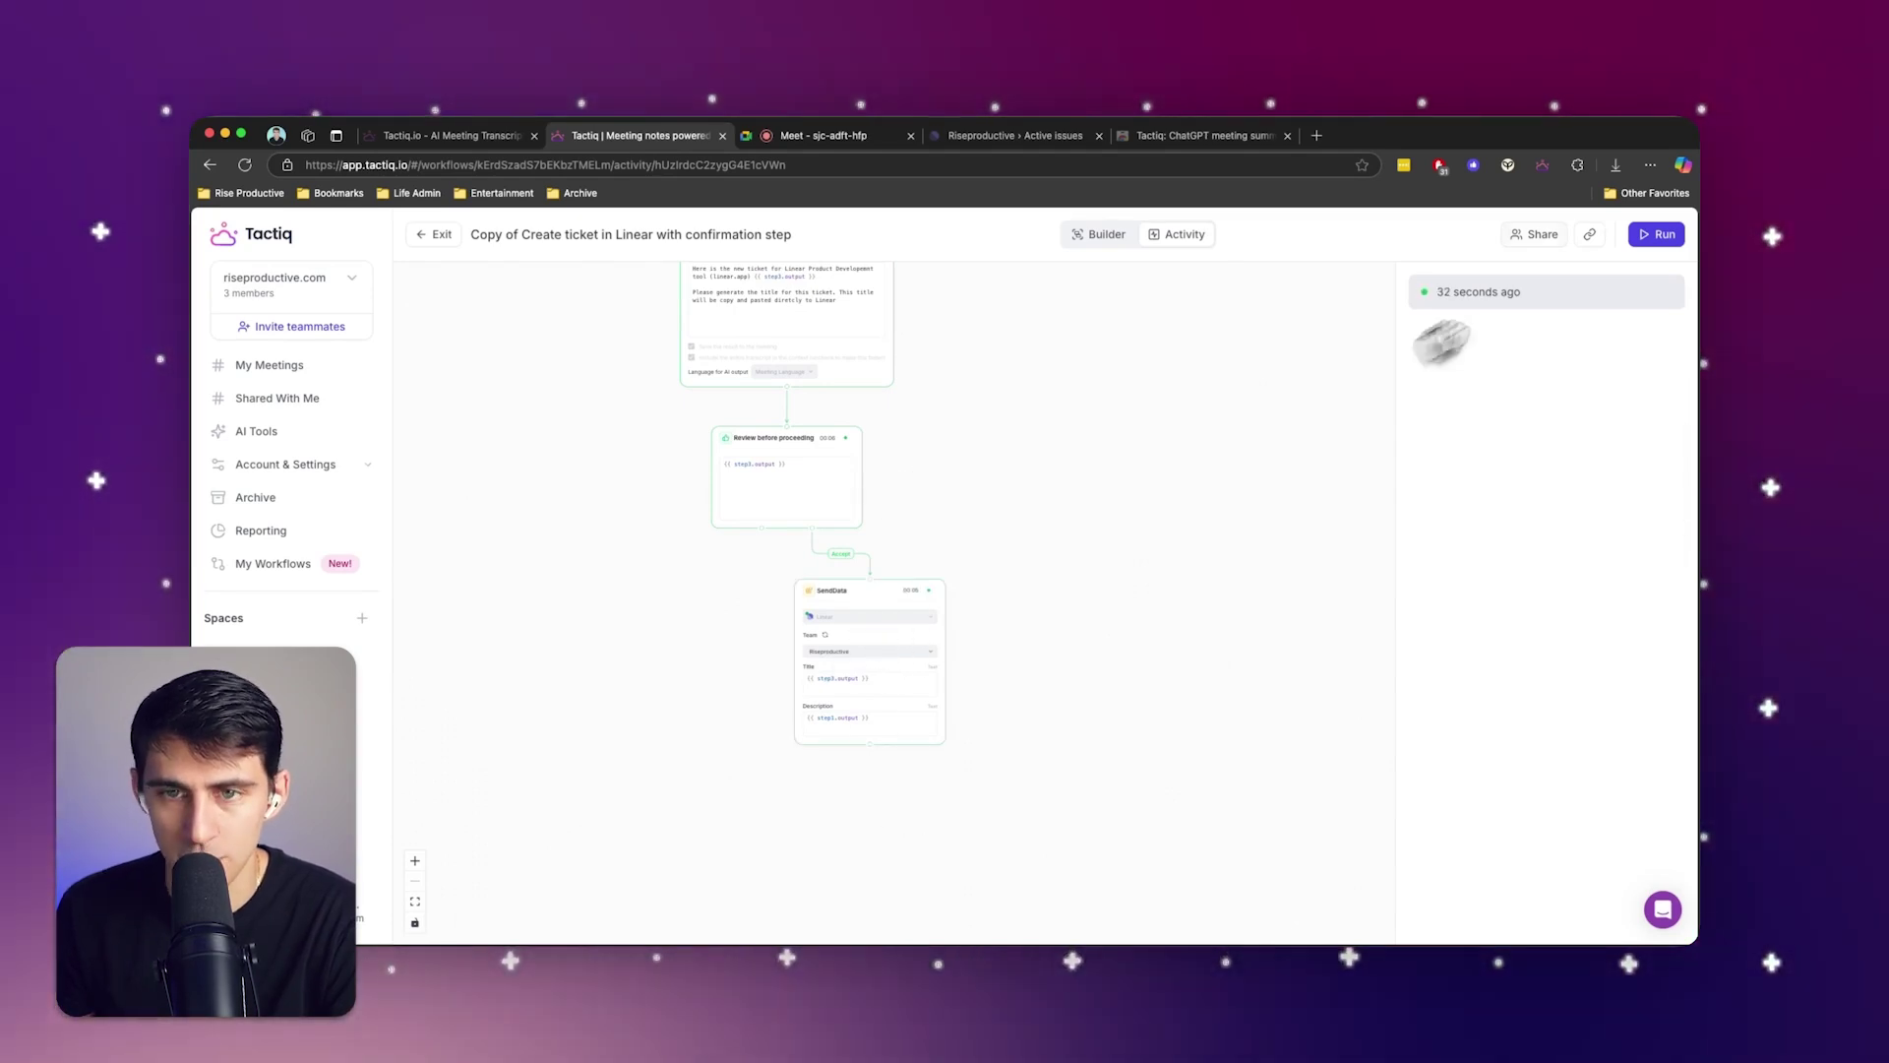
# - View the newly created RIS-12 issue and its title in Linear, then return to the Tactiq transcript
pyautogui.click(1040, 136)
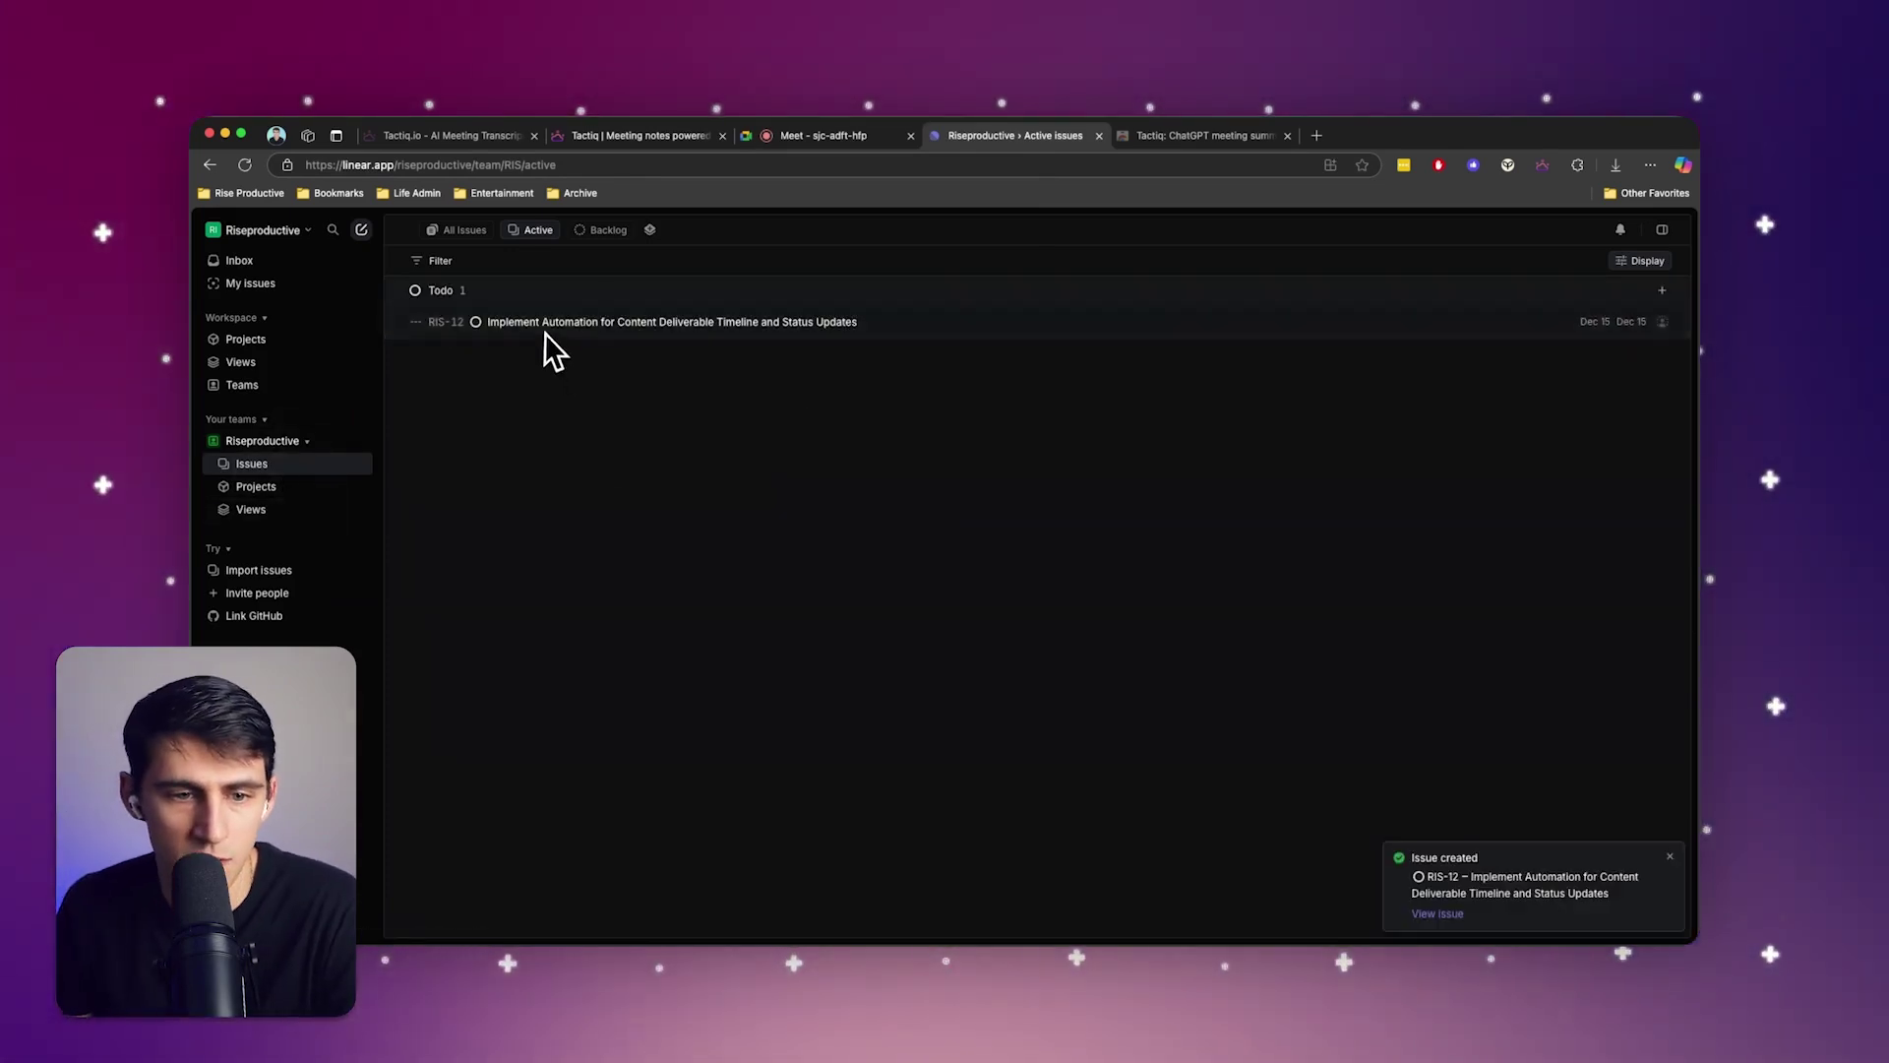
pyautogui.click(546, 329)
pyautogui.tripleClick(691, 301)
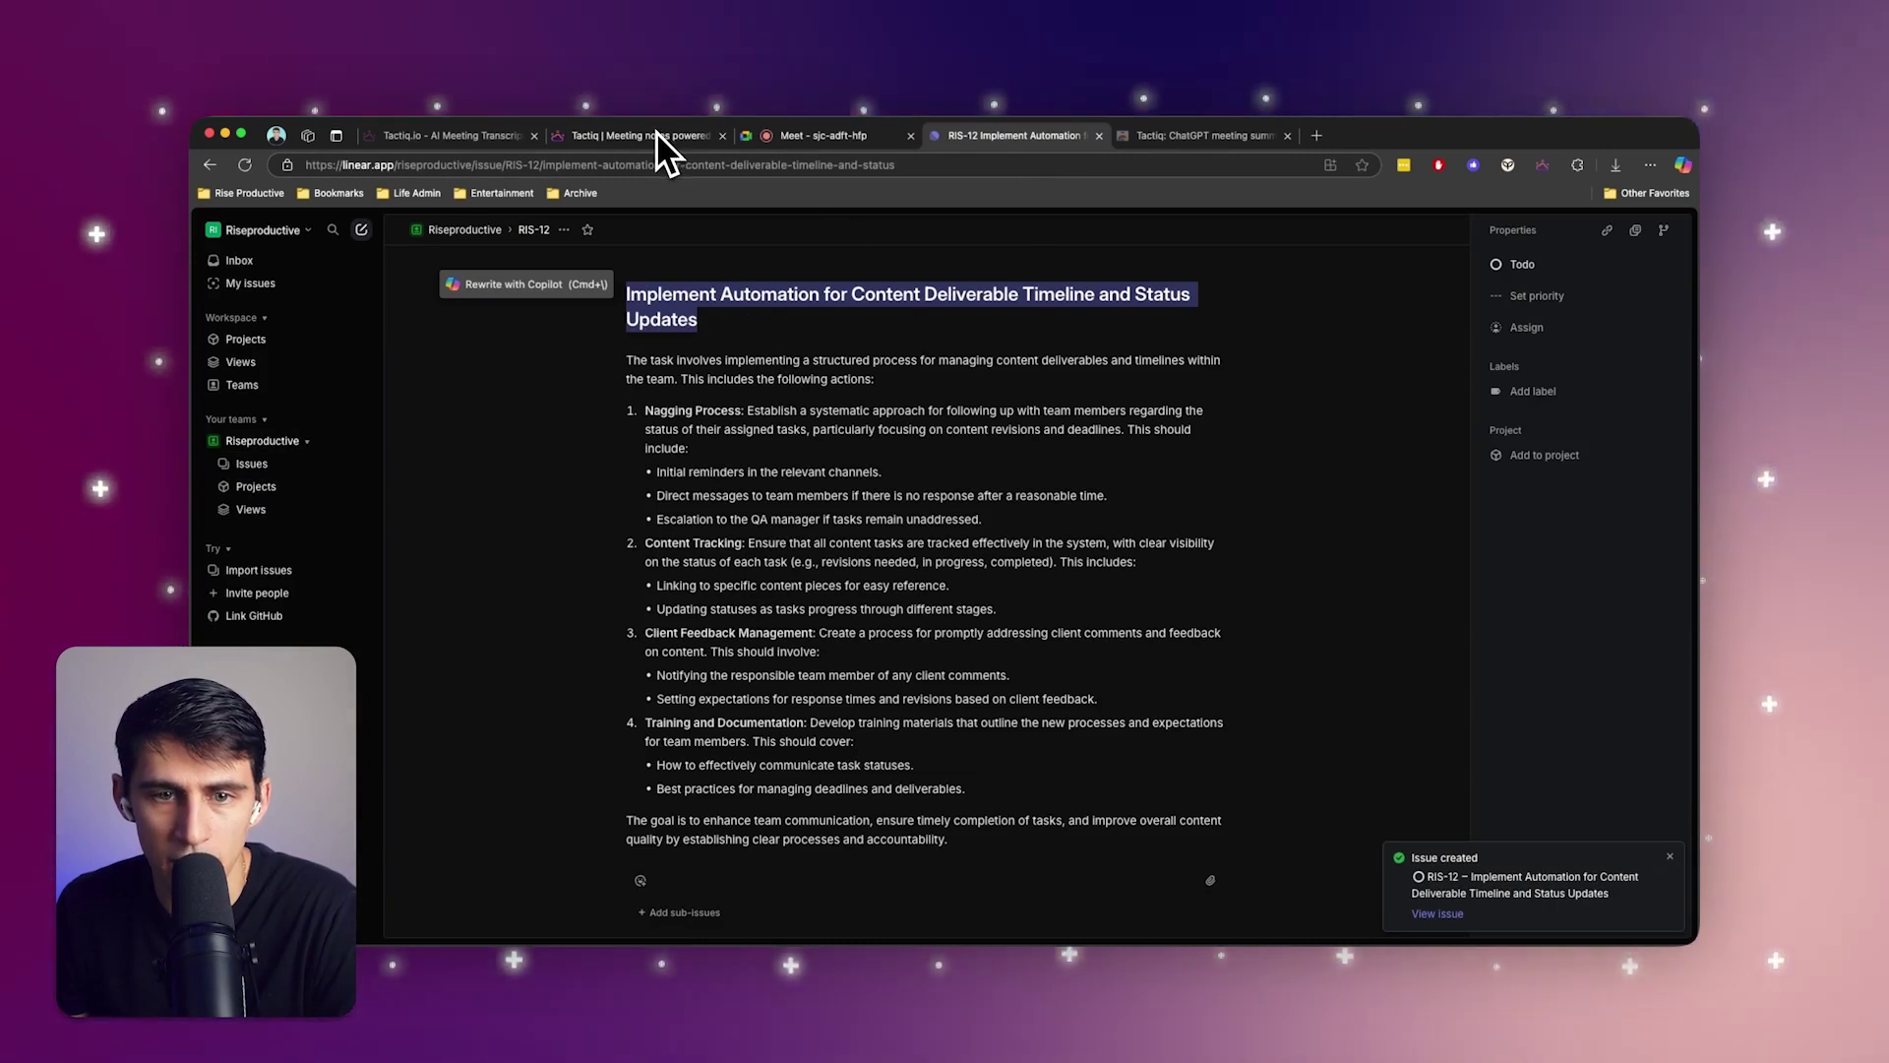
pyautogui.click(639, 141)
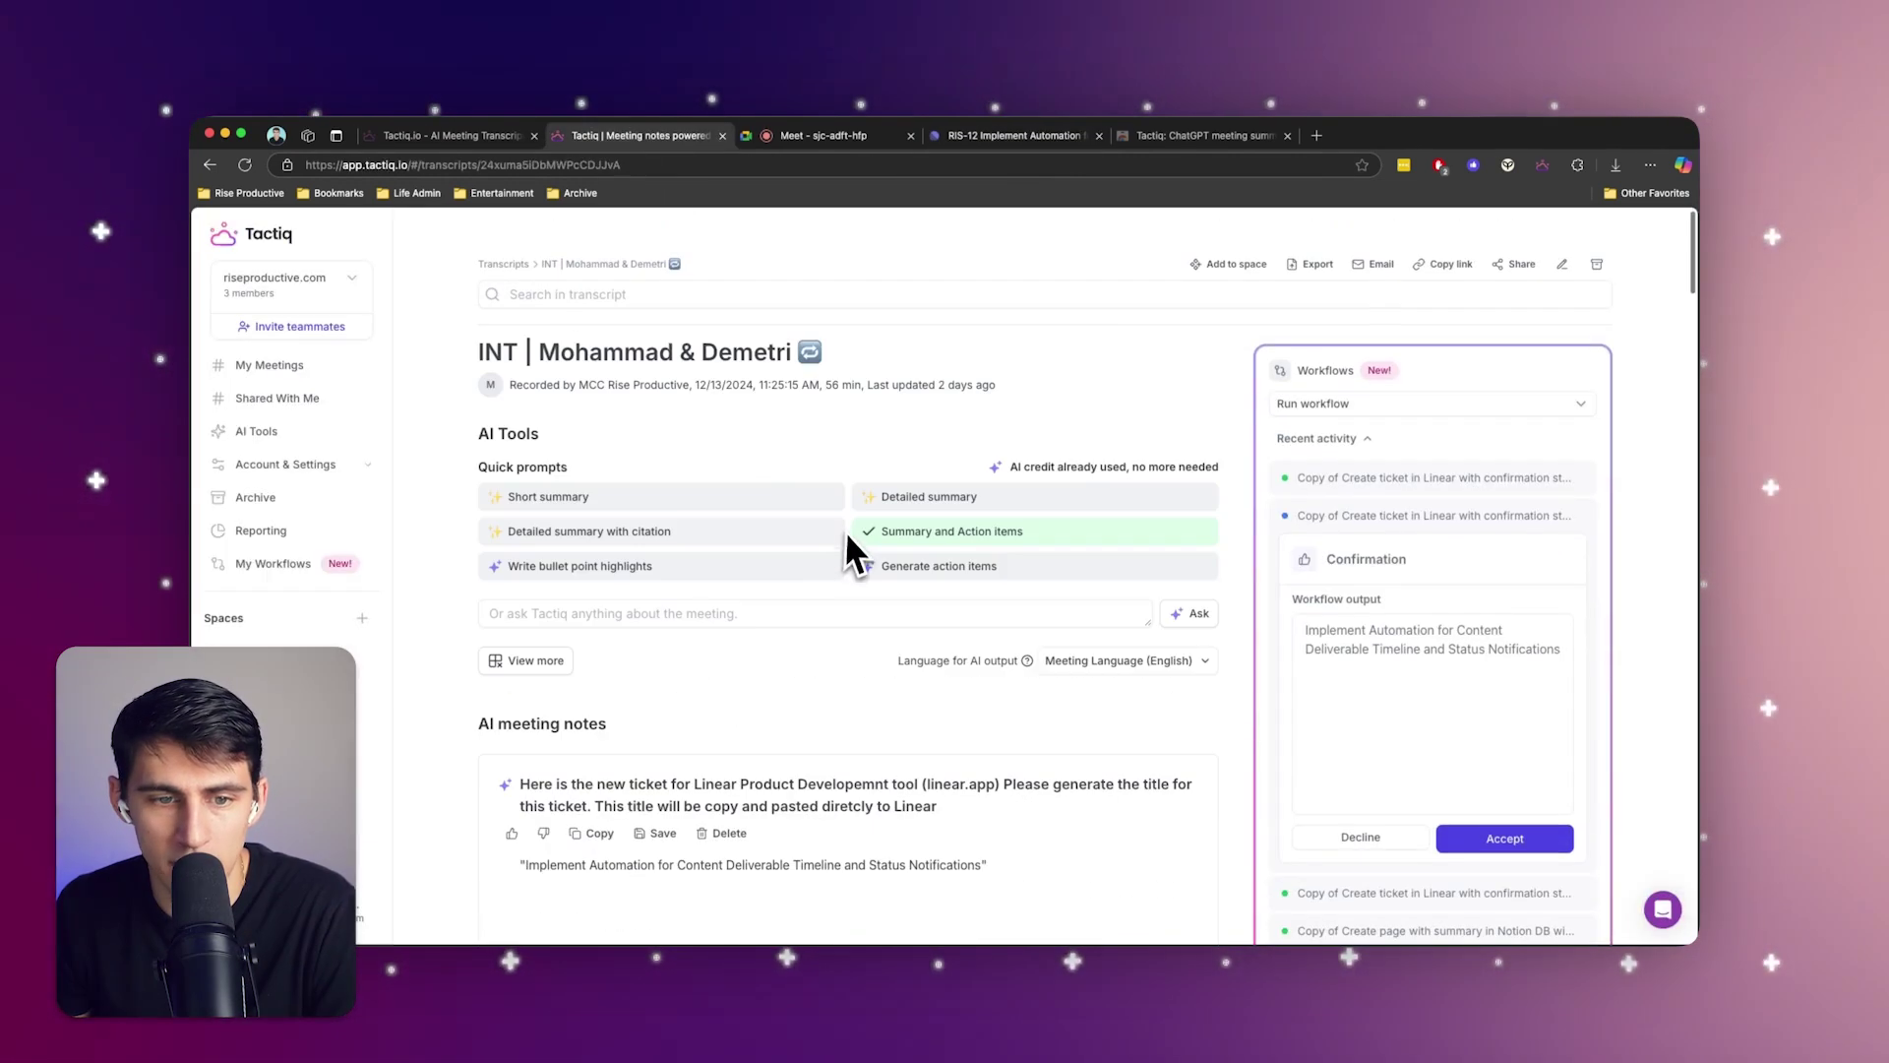
pyautogui.scroll(-5, 651, 384)
pyautogui.scroll(-5, 962, 604)
pyautogui.scroll(-5, 781, 591)
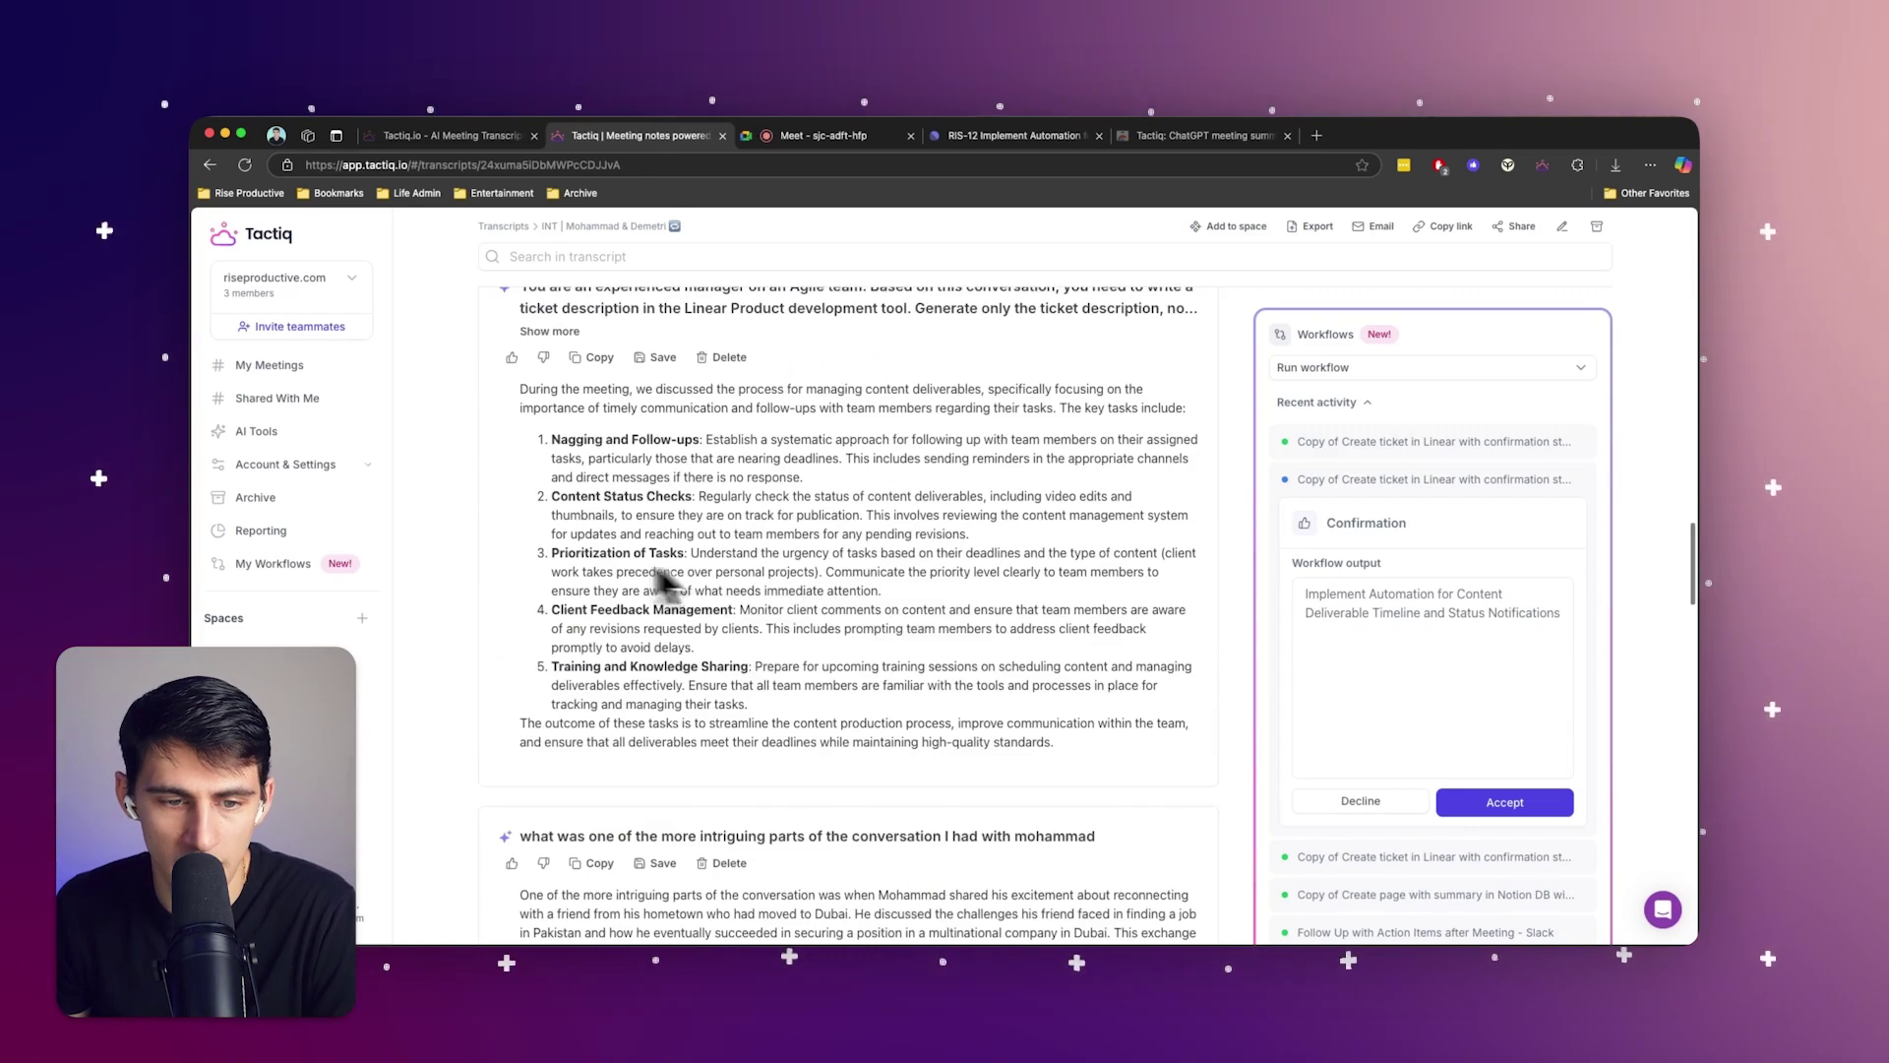
pyautogui.scroll(1, 696, 592)
pyautogui.scroll(-1, 589, 515)
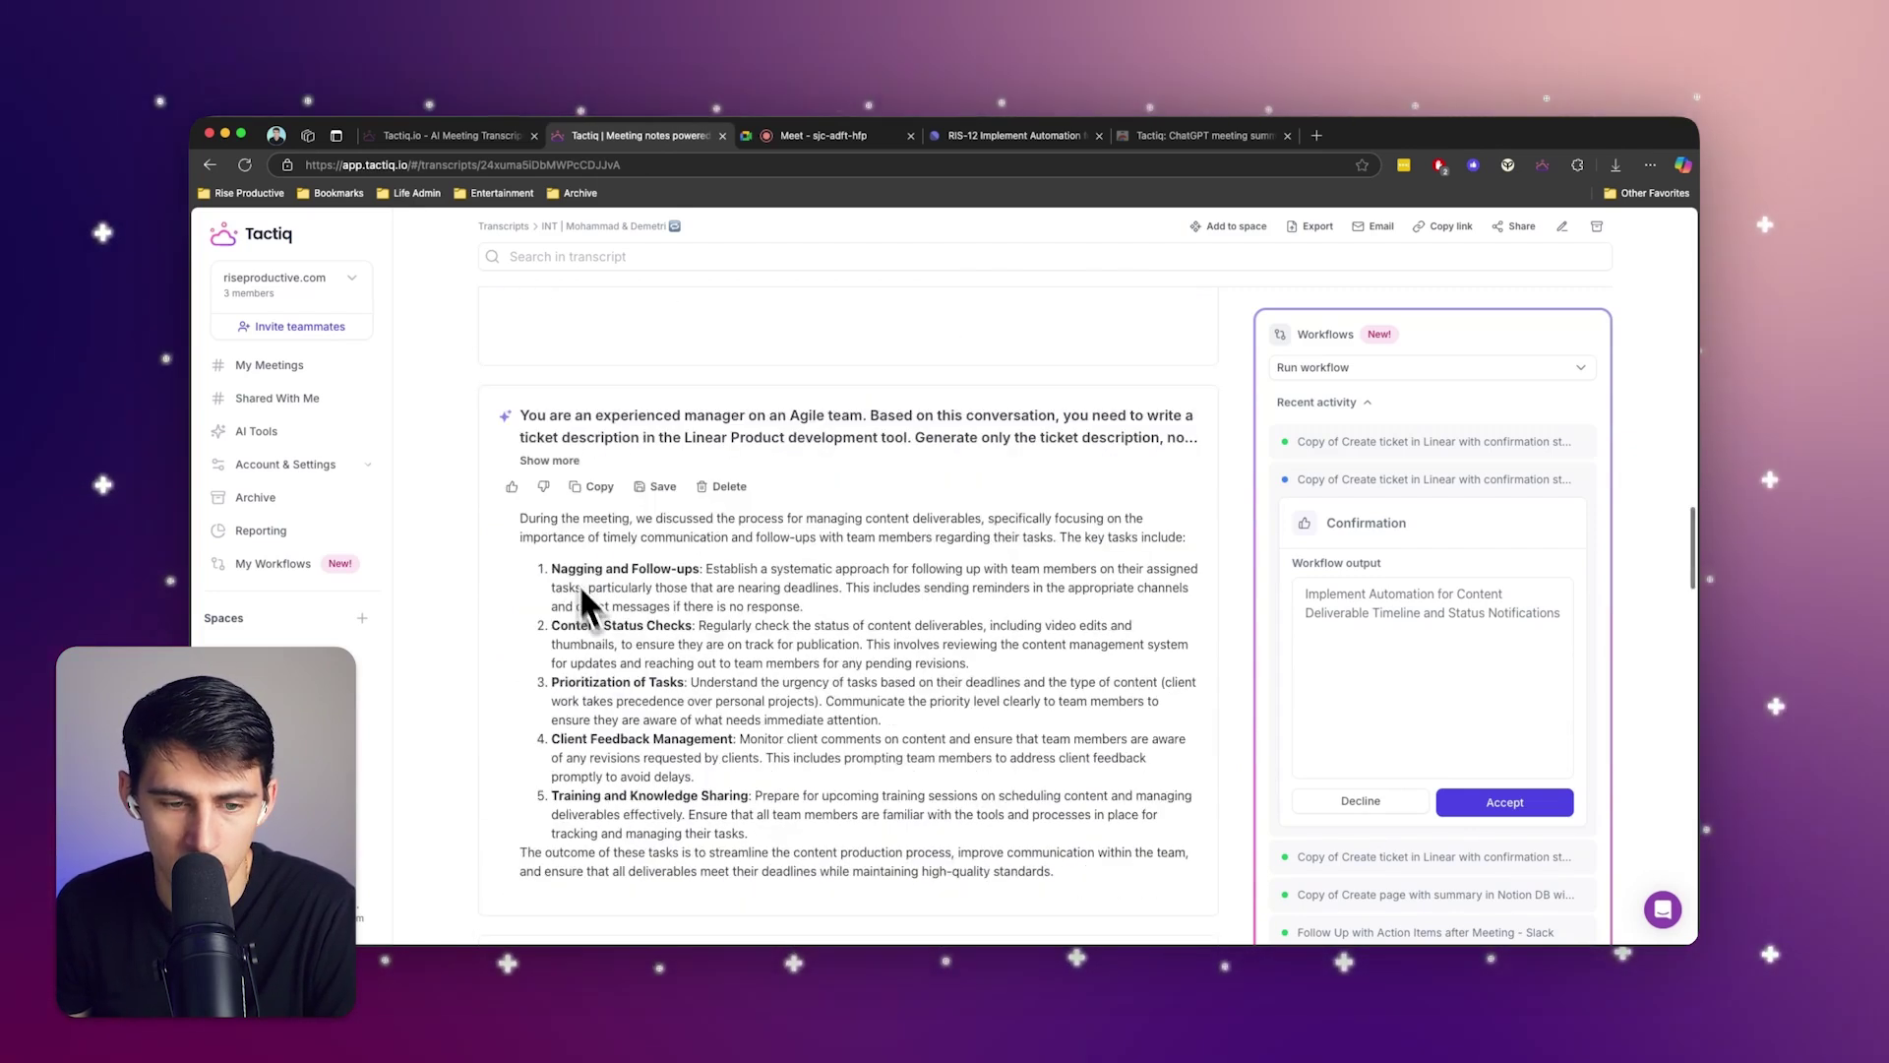
# - Review the generated ticket description and title in the notes, accept the pending confirmation, and go to My Meetings
pyautogui.moveTo(518, 519); pyautogui.dragTo(1137, 813)
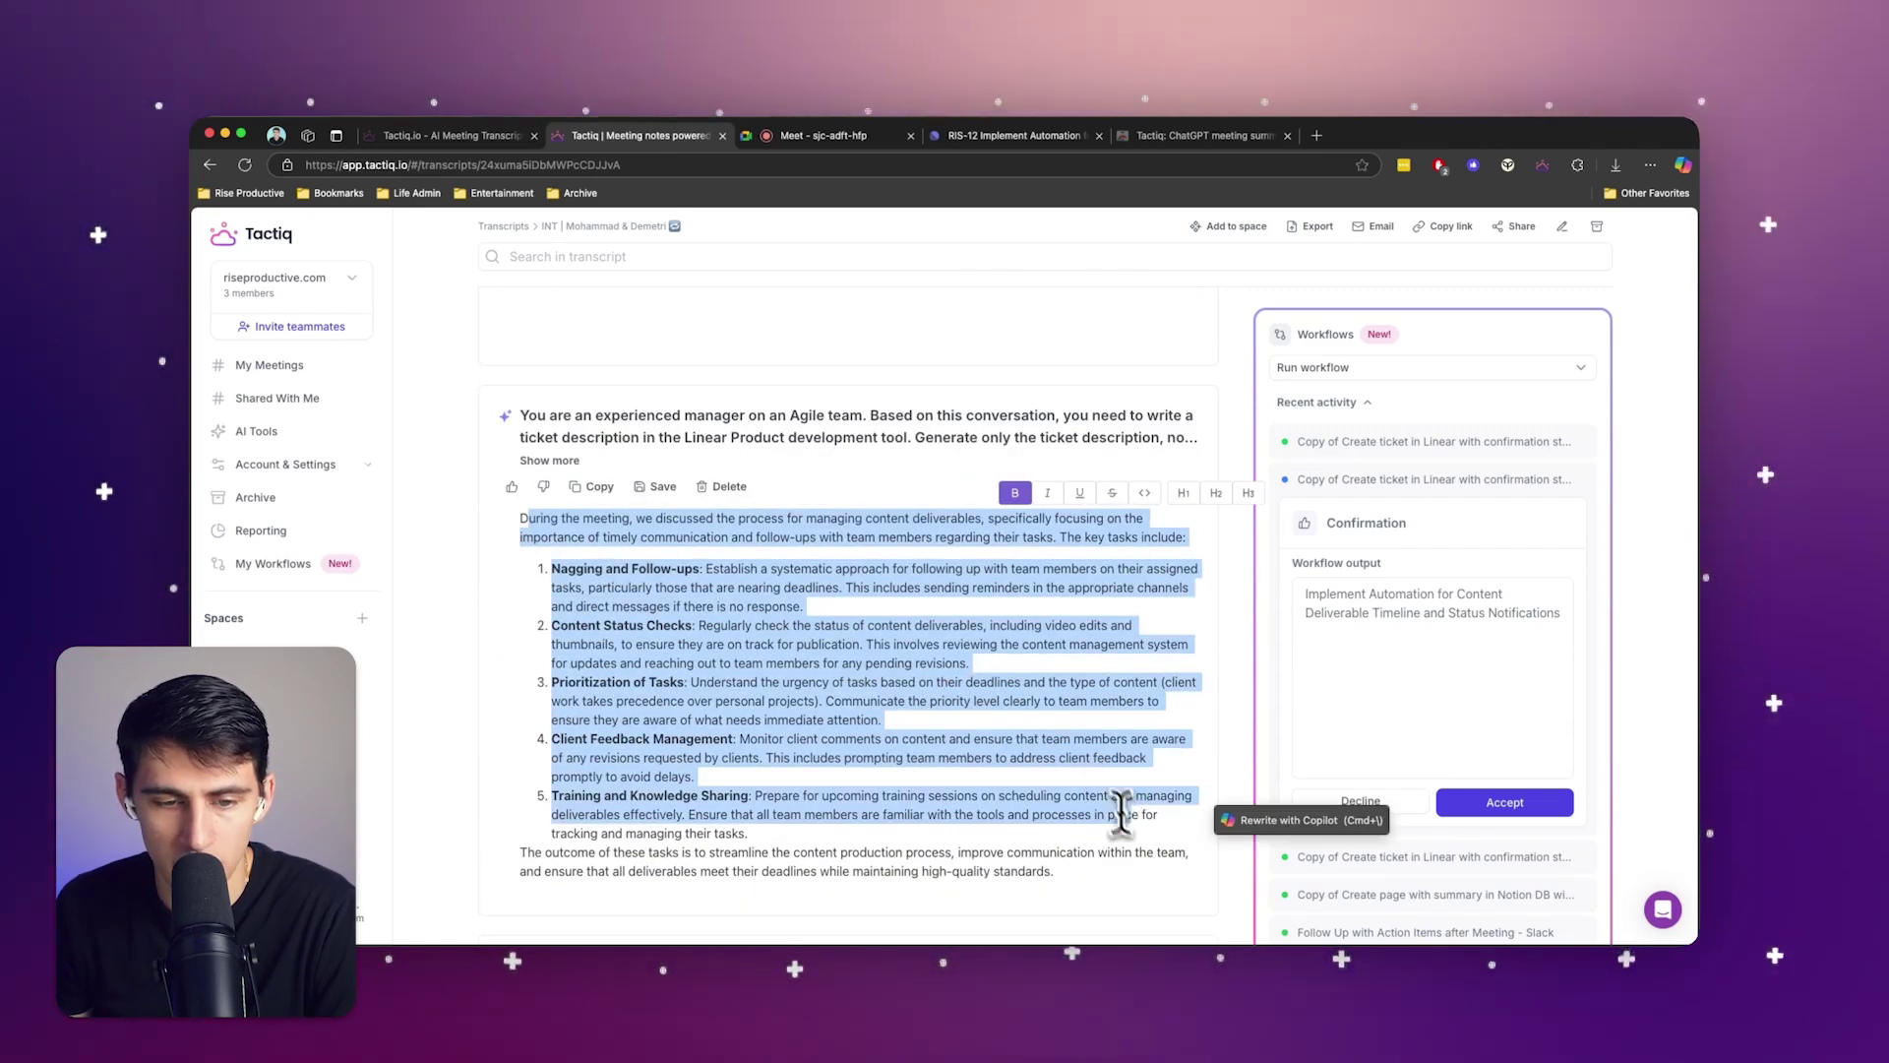
pyautogui.click(1475, 803)
pyautogui.scroll(5, 898, 640)
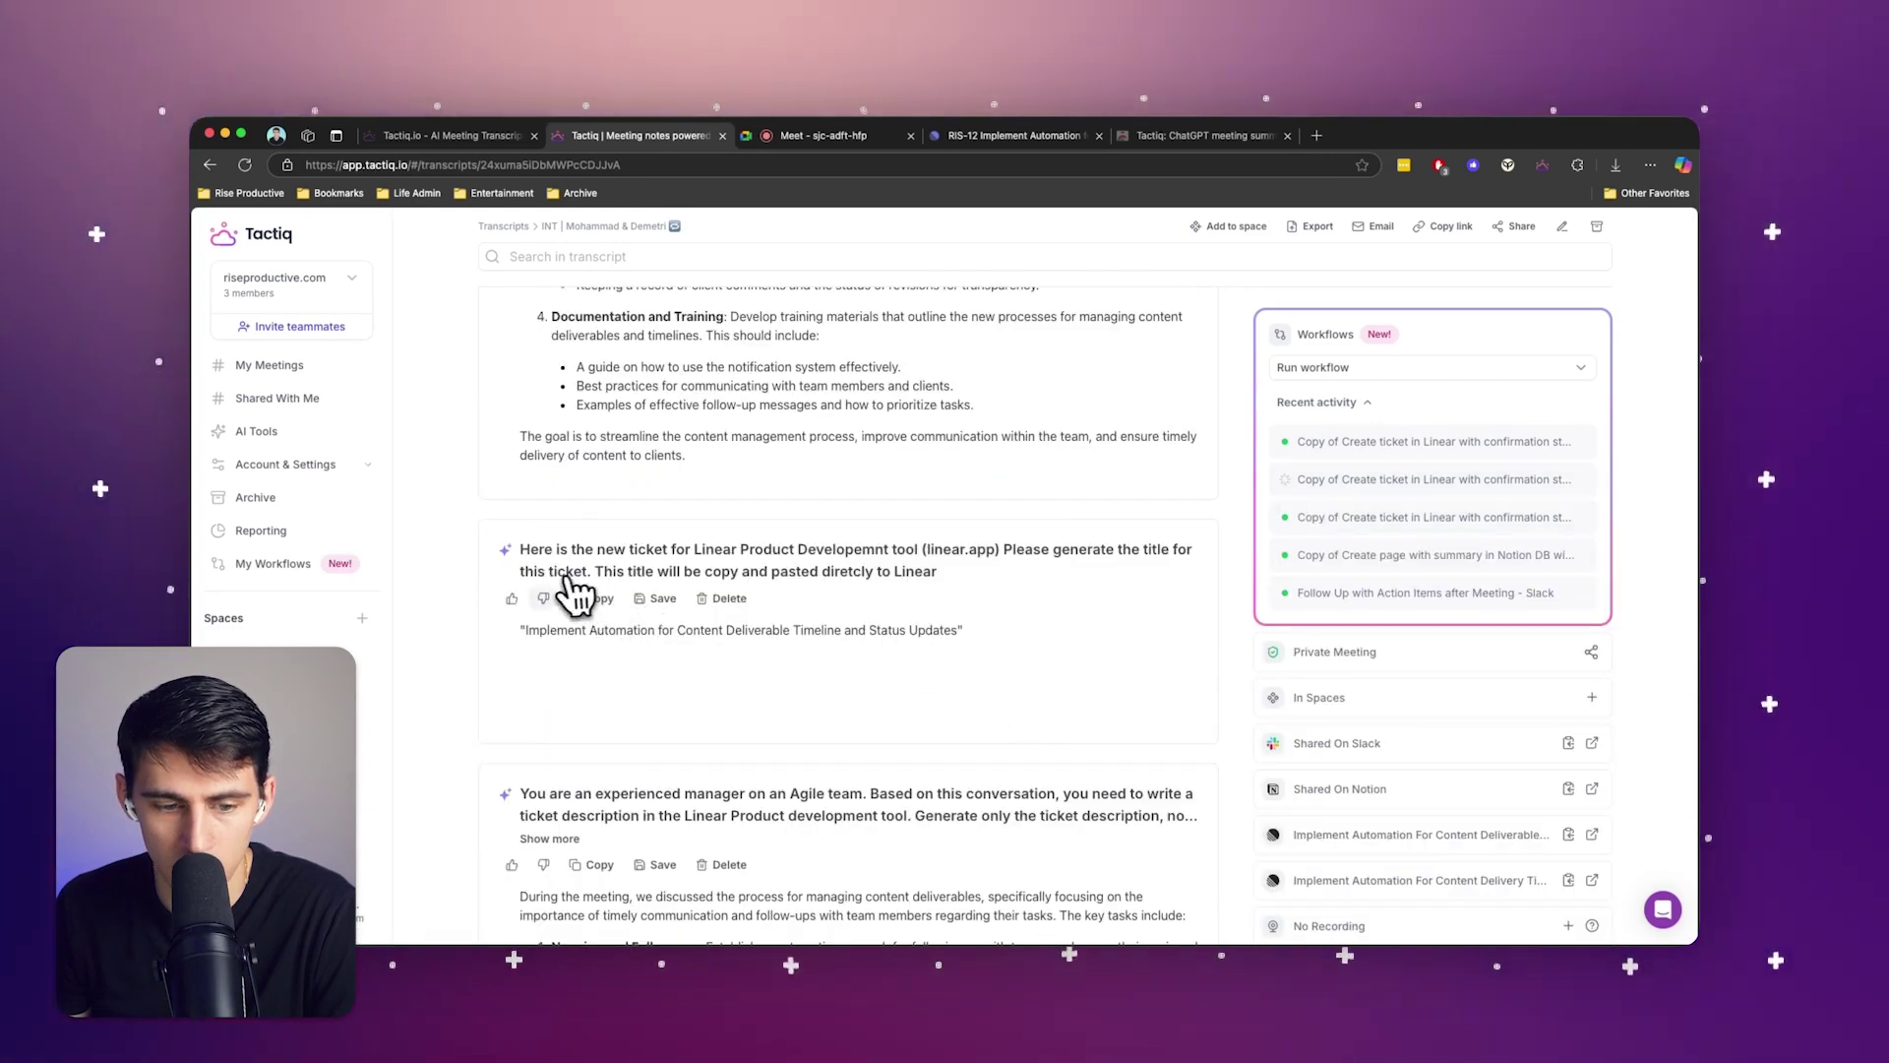
pyautogui.moveTo(528, 634); pyautogui.dragTo(966, 638)
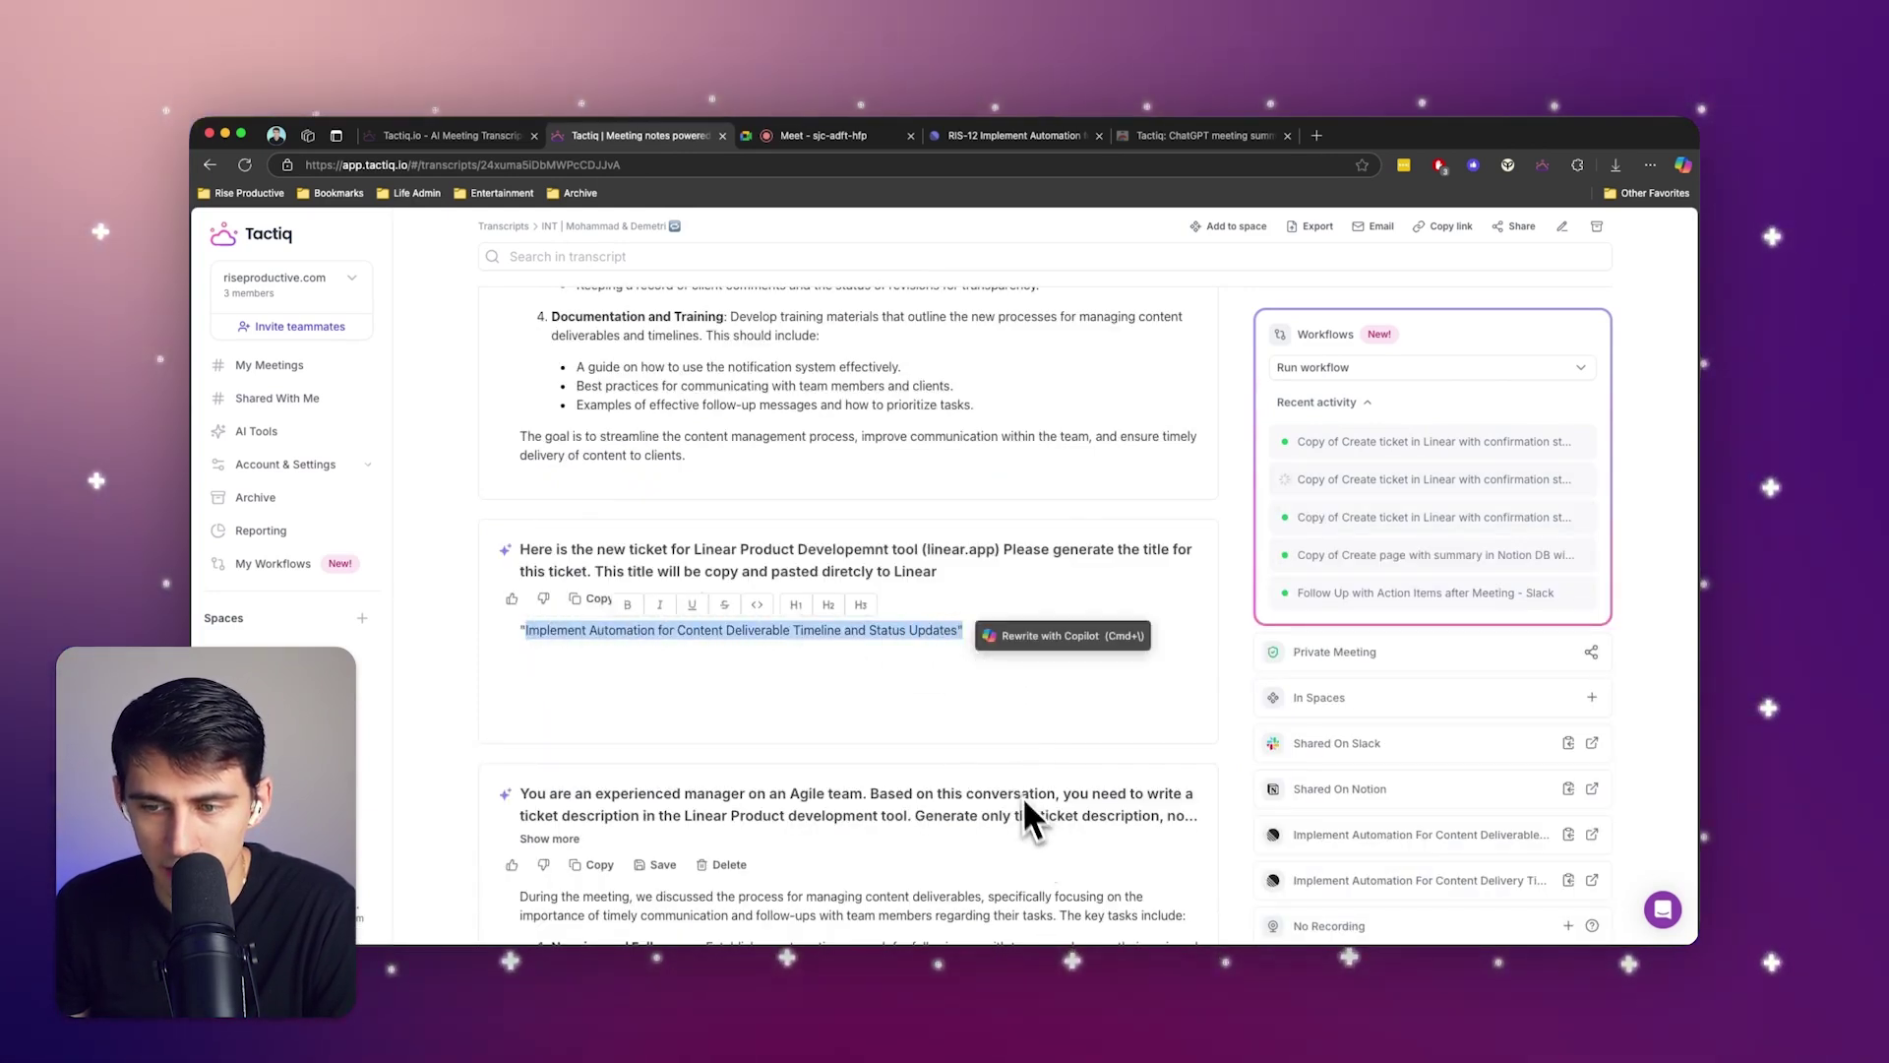
pyautogui.click(293, 366)
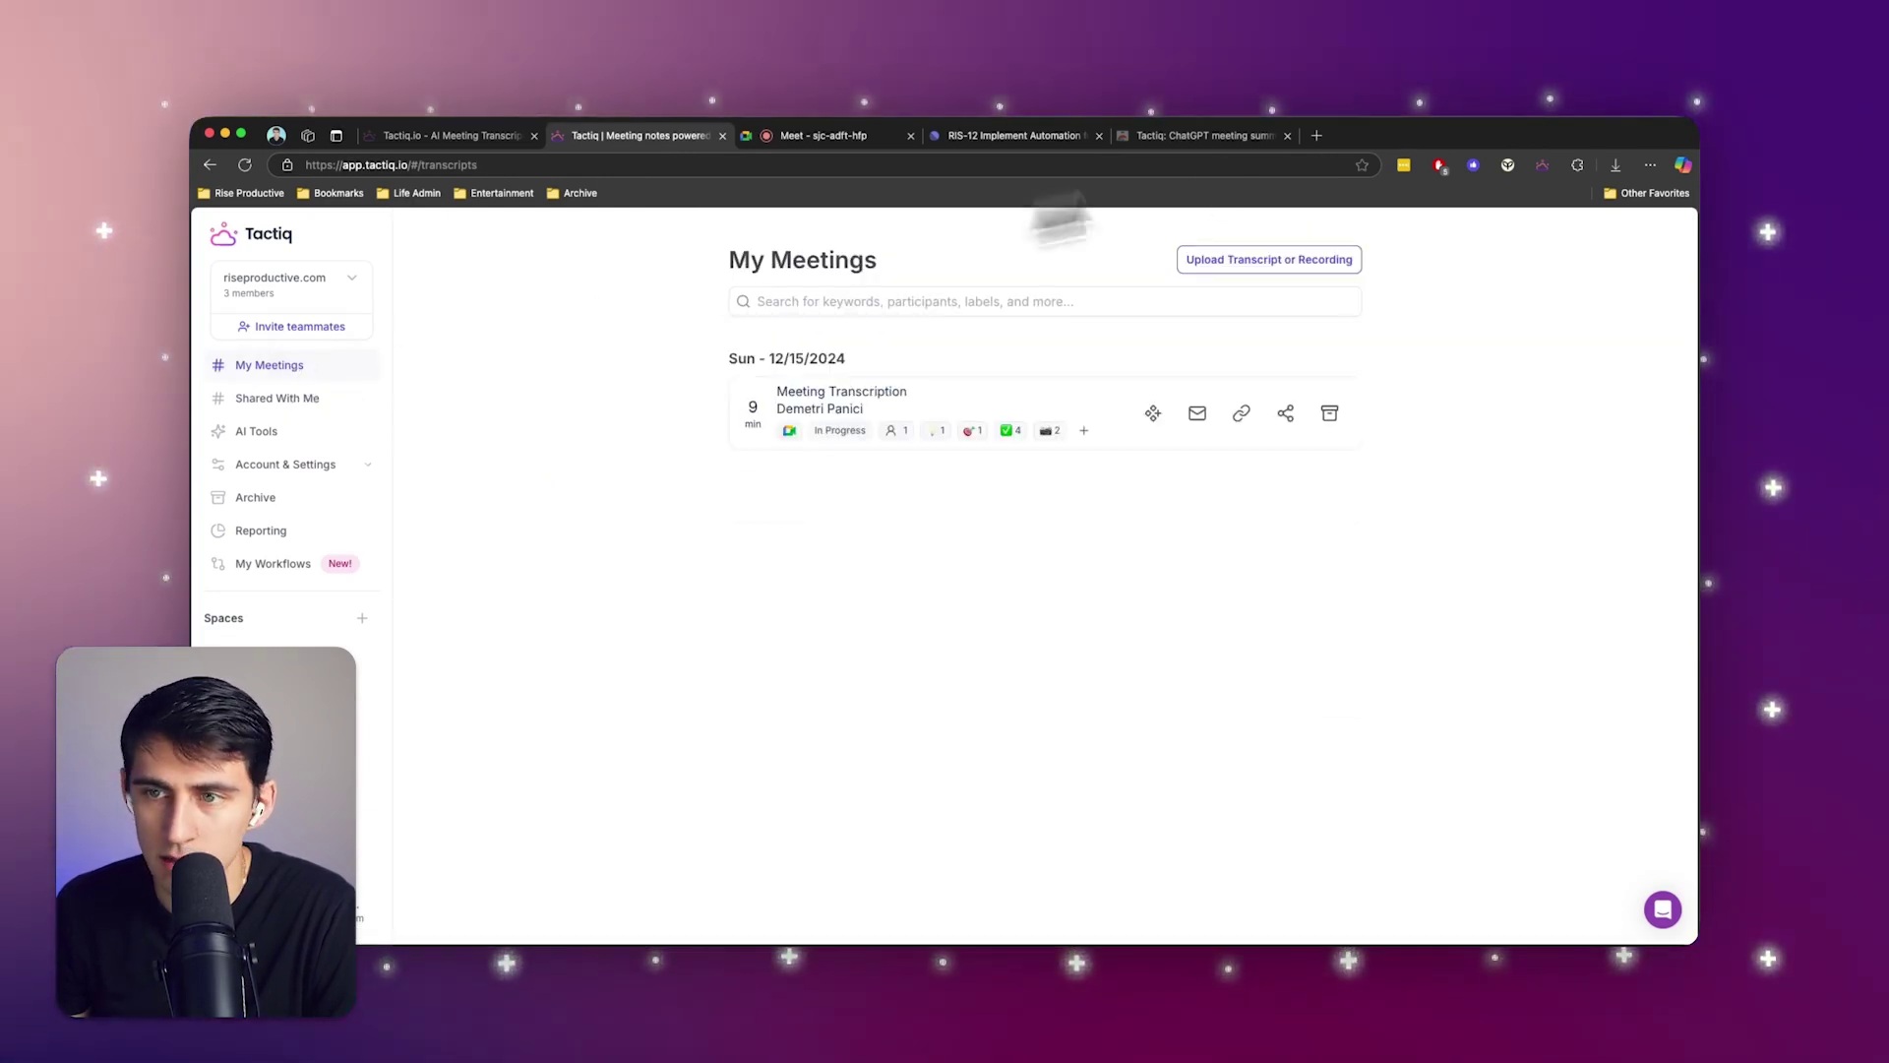
# - From the live meeting's Tactiq transcript, reach the My Workflows list
pyautogui.click(857, 136)
pyautogui.click(1140, 915)
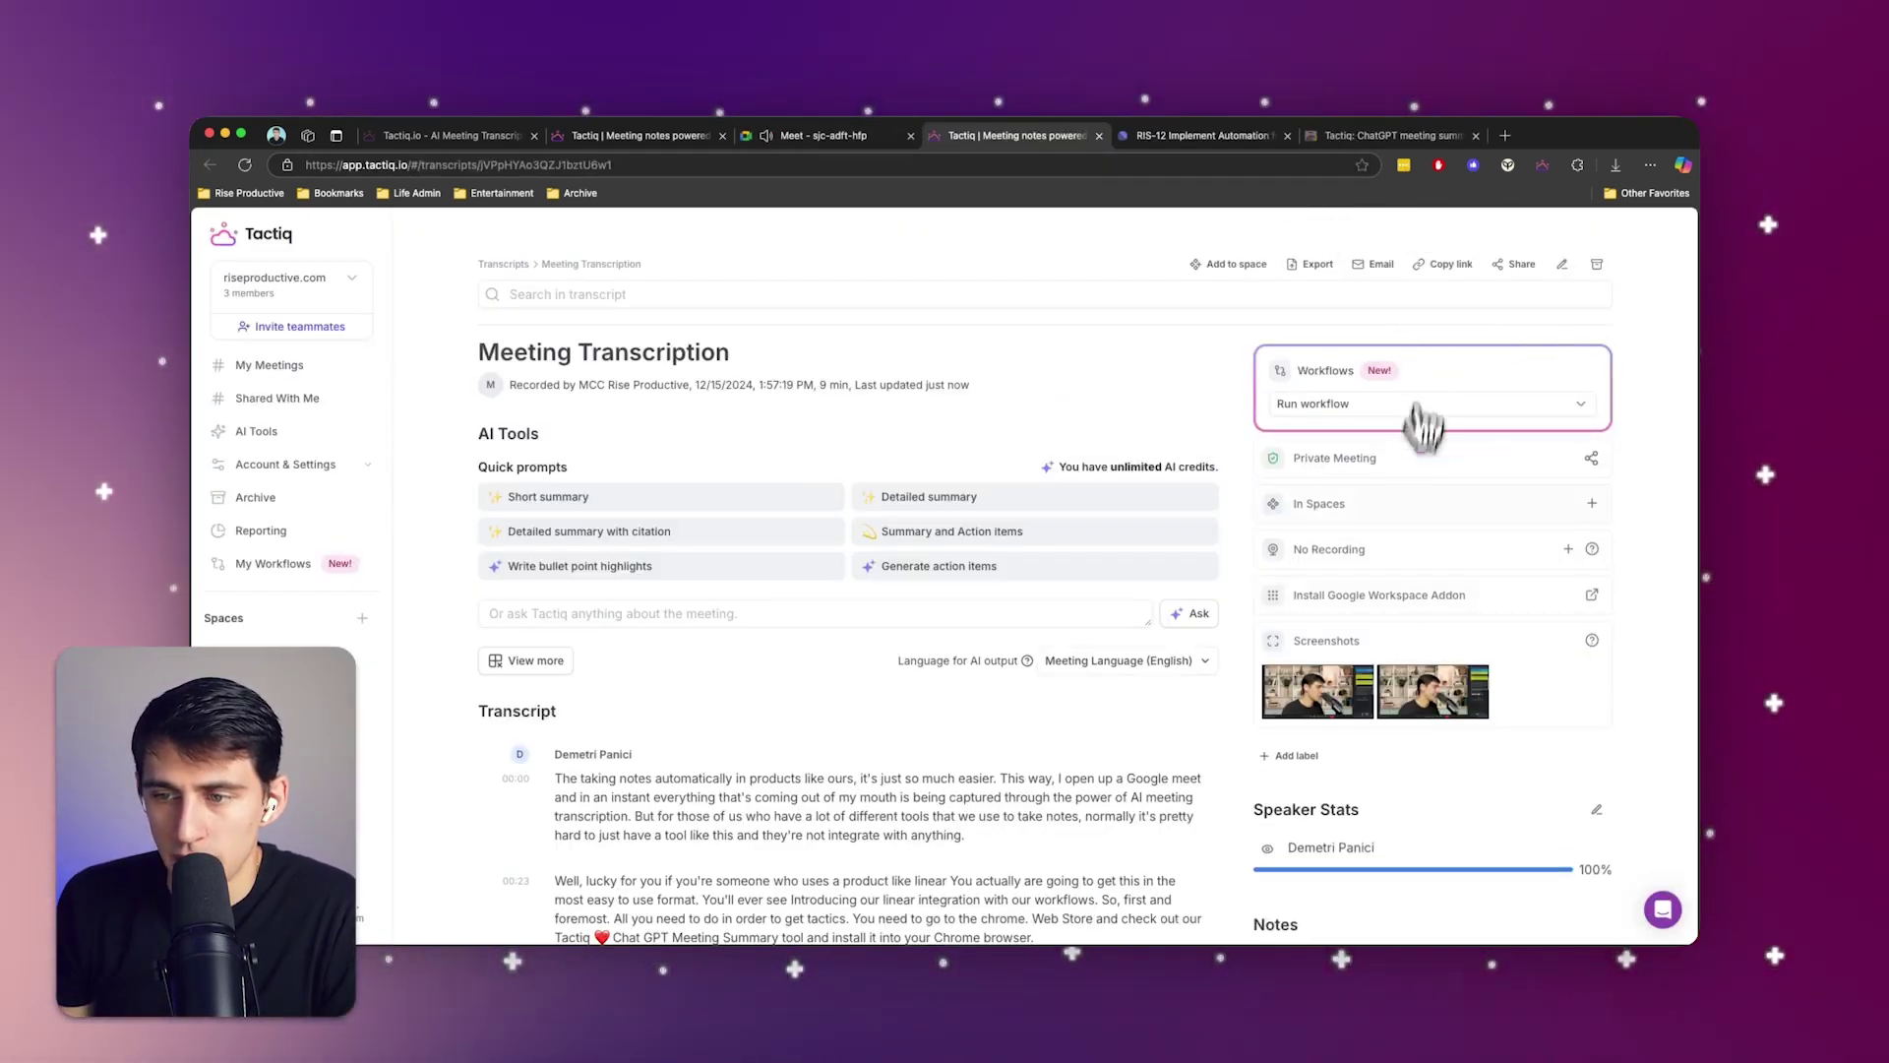
pyautogui.click(1395, 407)
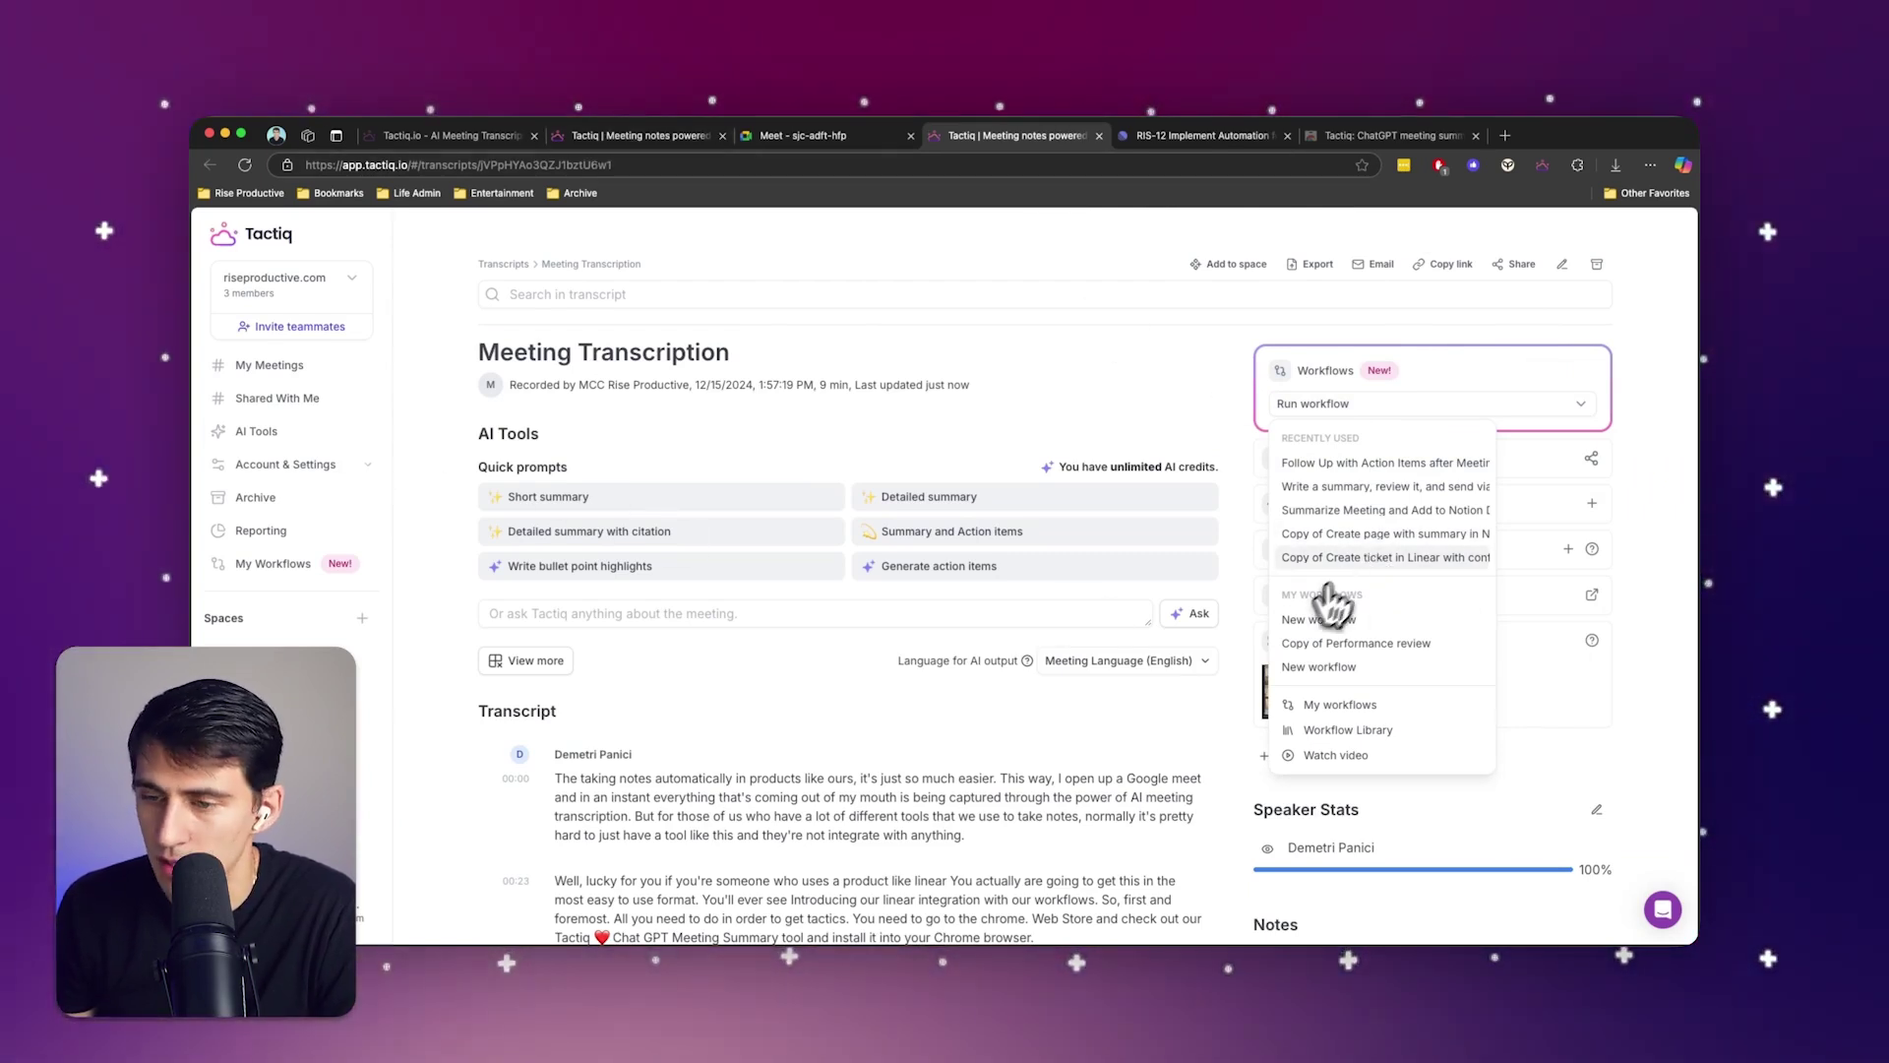
pyautogui.keyDown('super'); pyautogui.click(291, 571); pyautogui.keyUp('super')
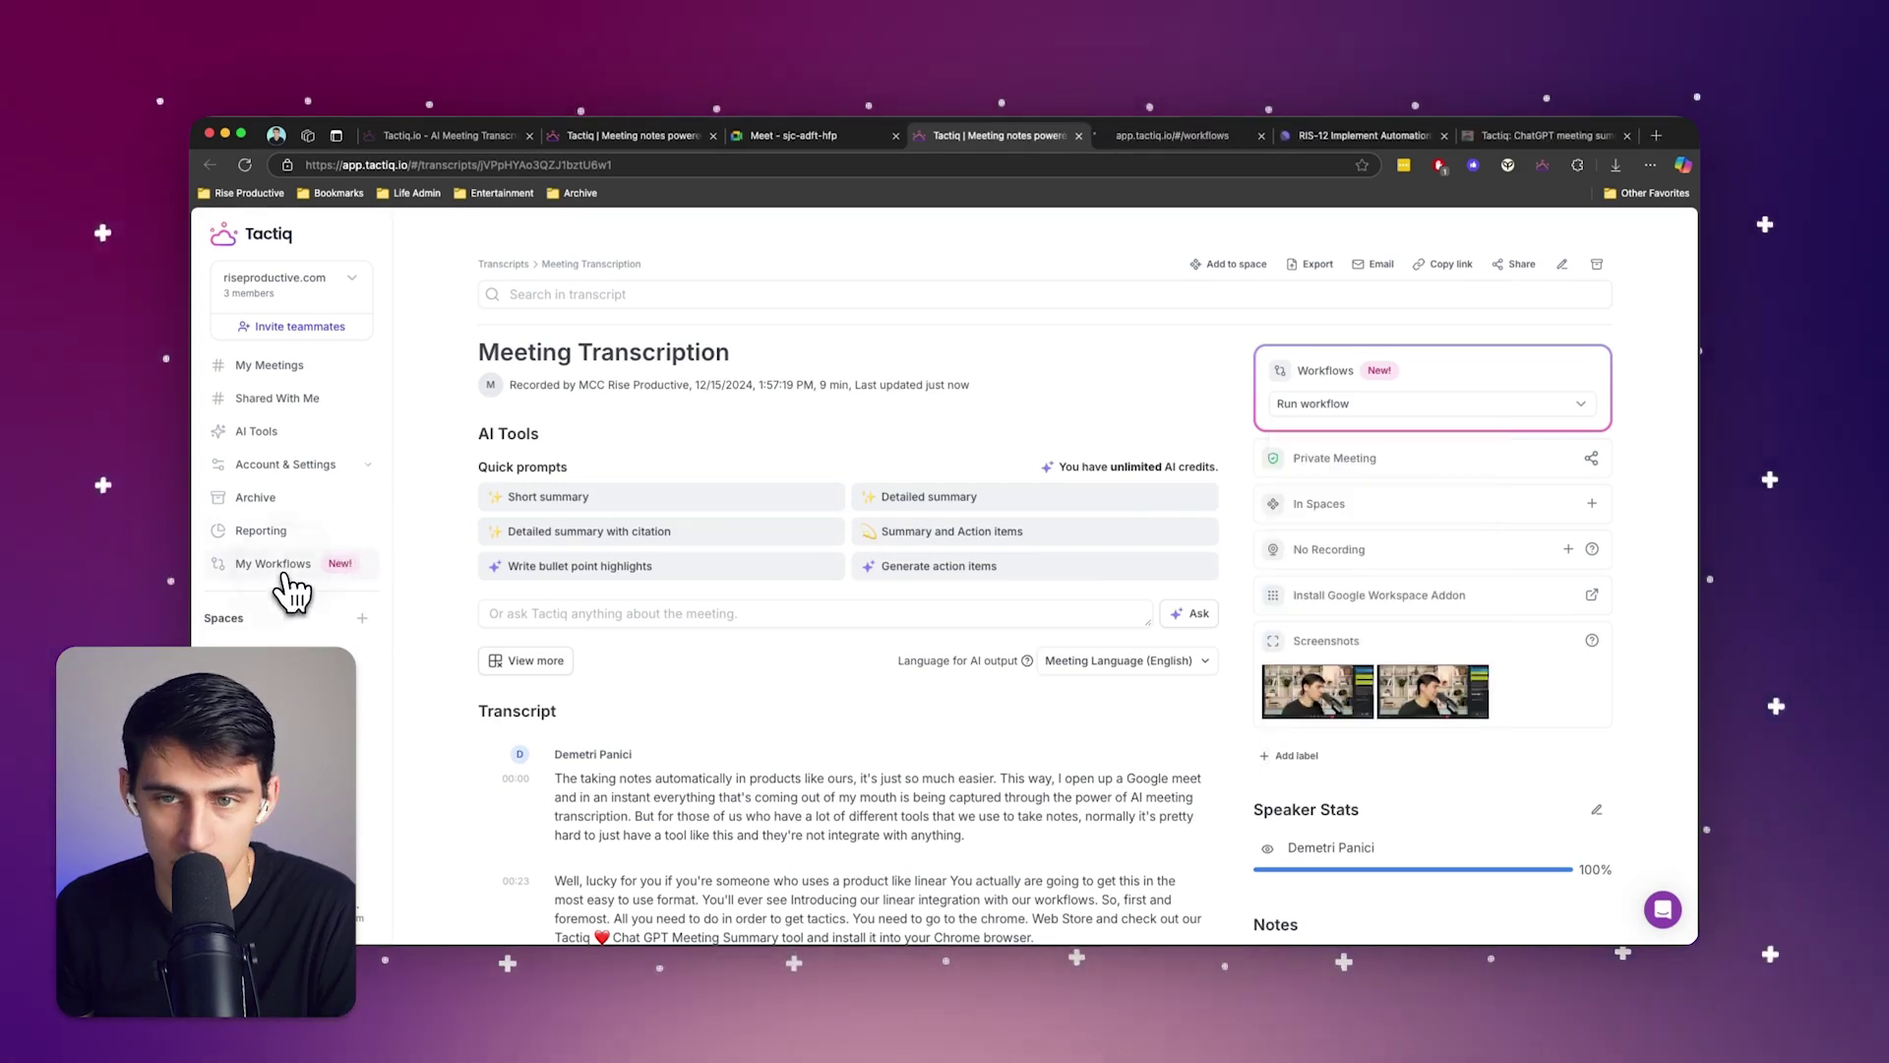
pyautogui.click(1214, 137)
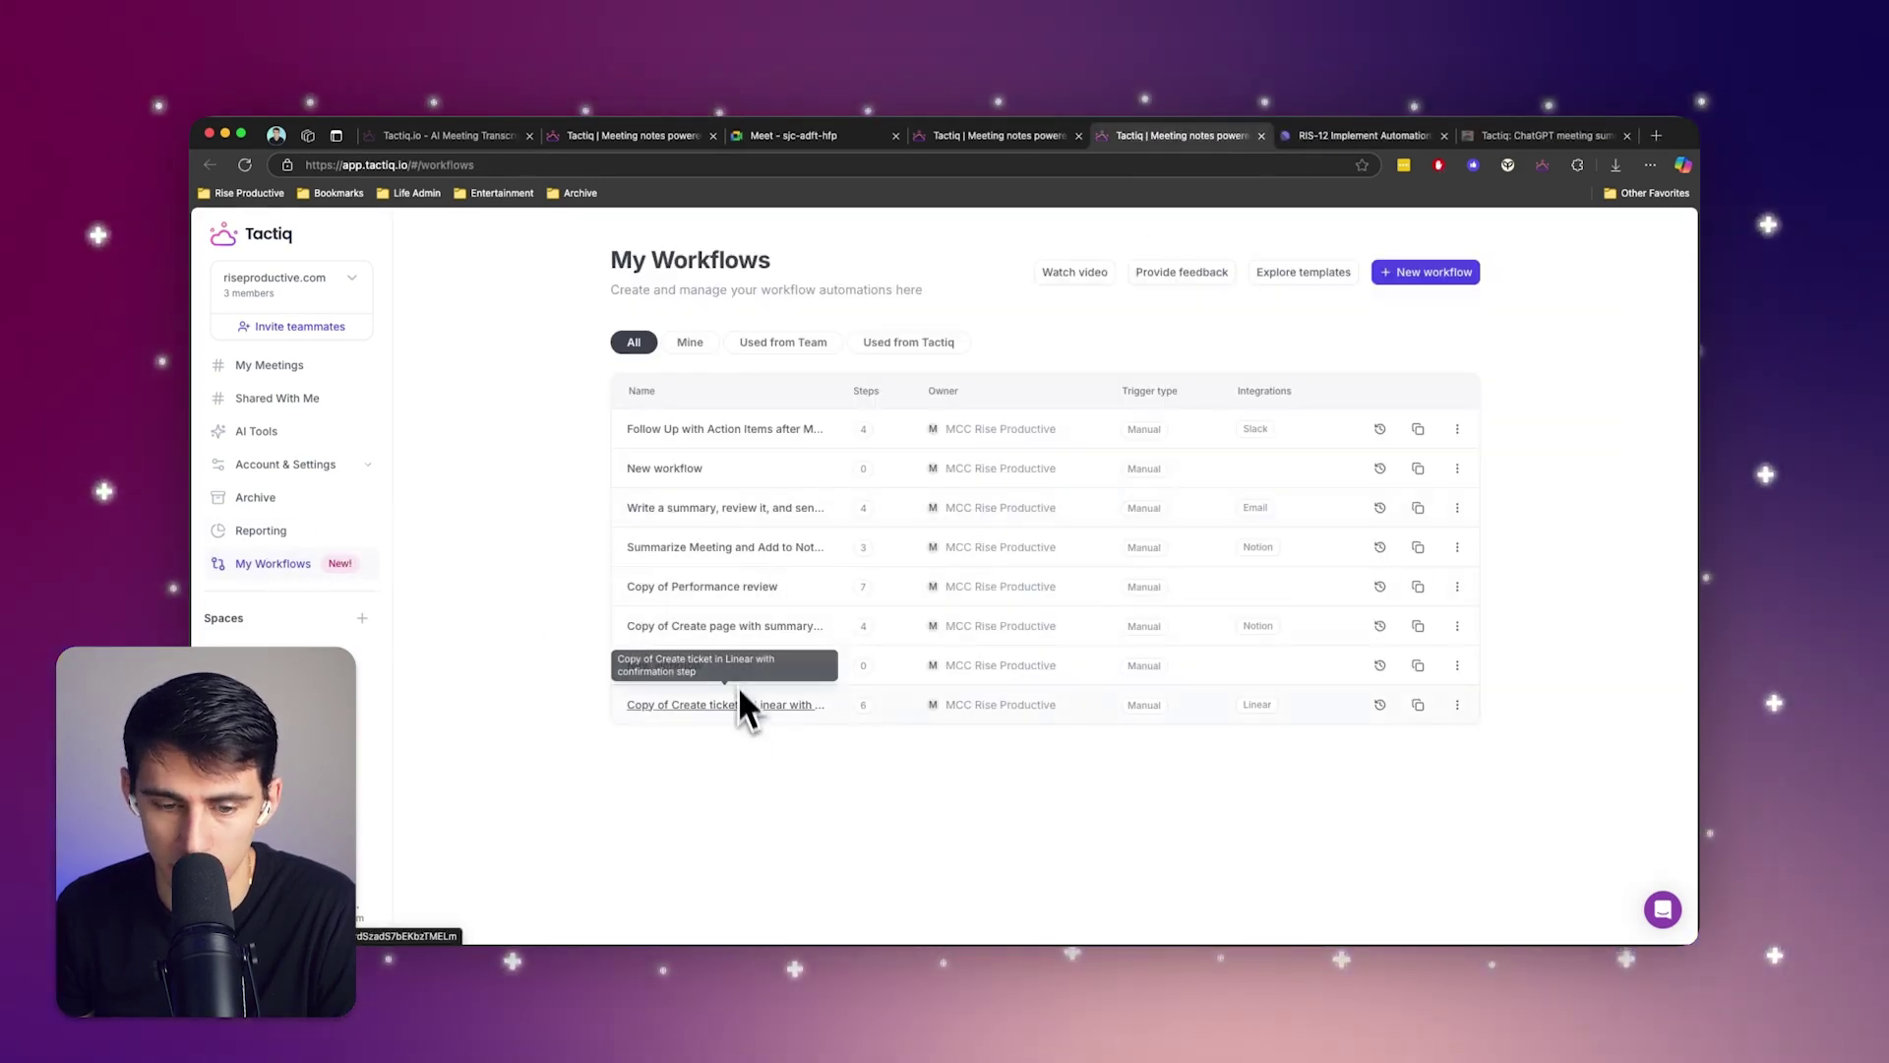
# - Rename the copied workflow by removing the 'Copy of ' prefix from its name
pyautogui.click(1457, 703)
pyautogui.click(1498, 738)
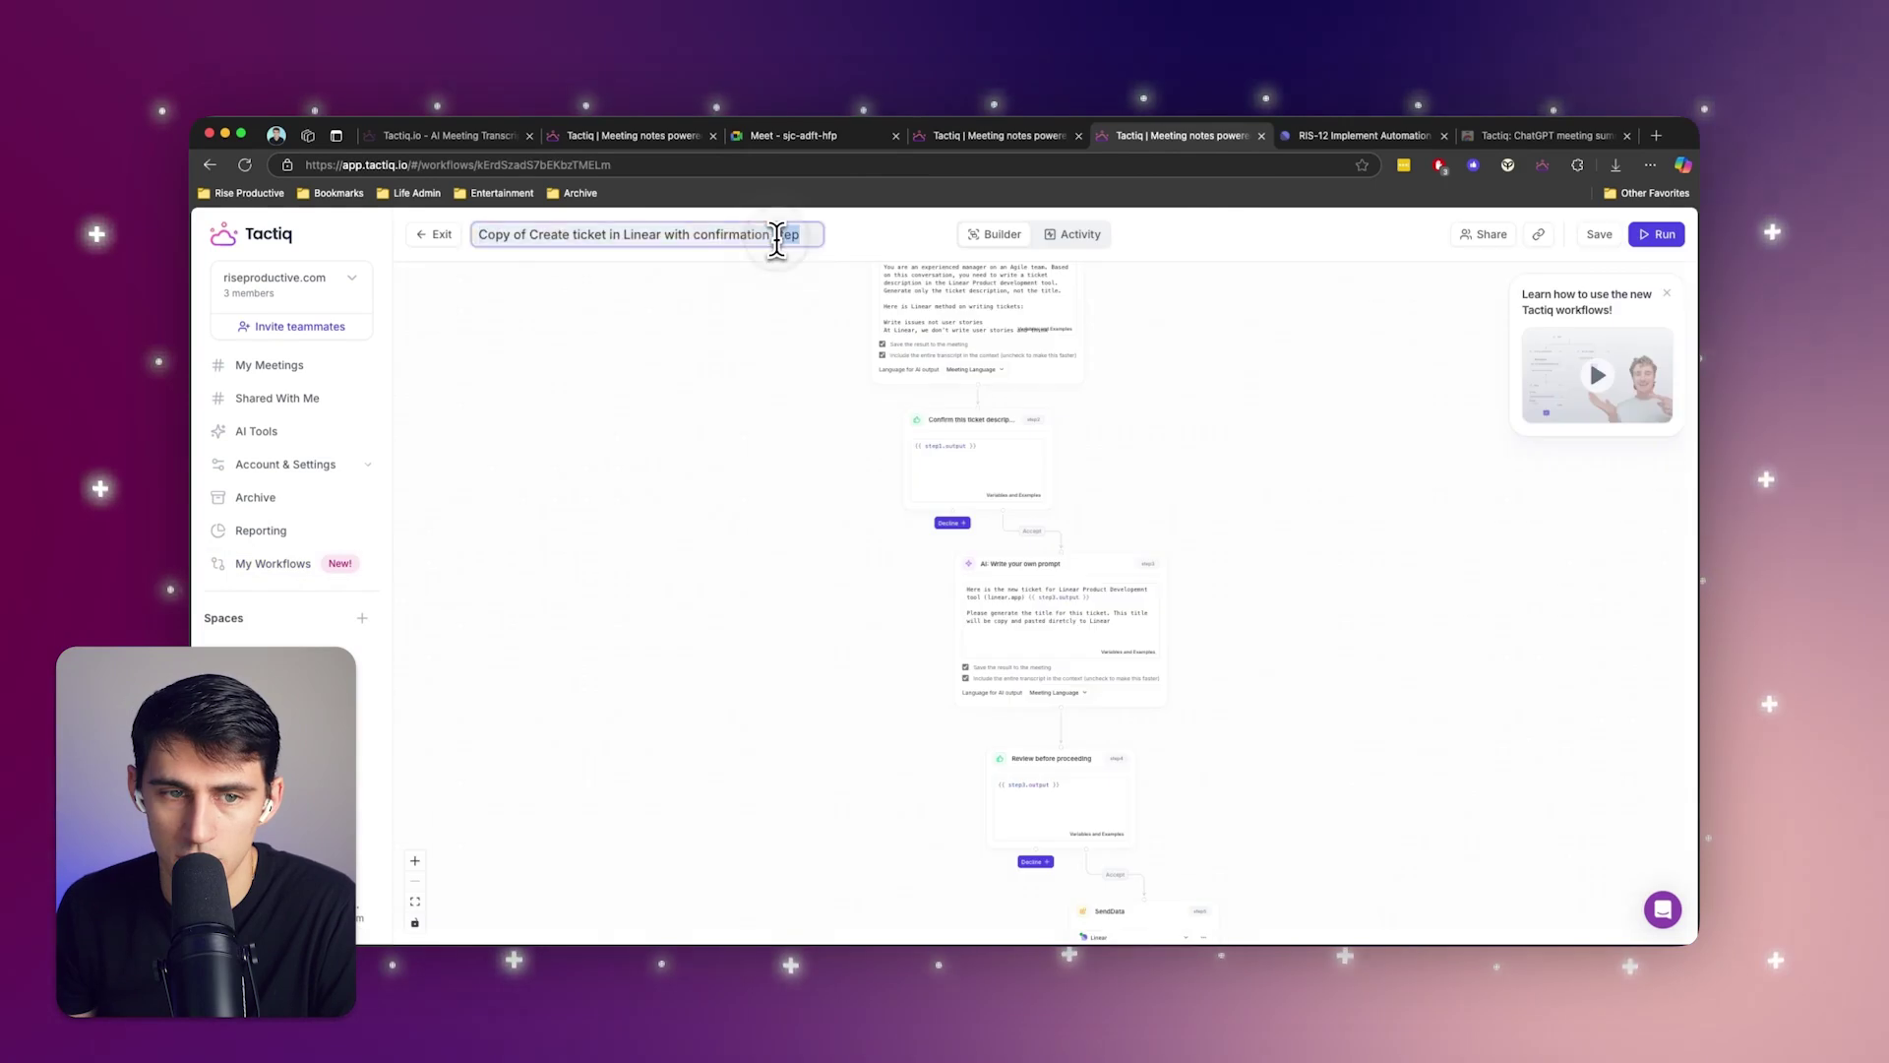
pyautogui.click(529, 234)
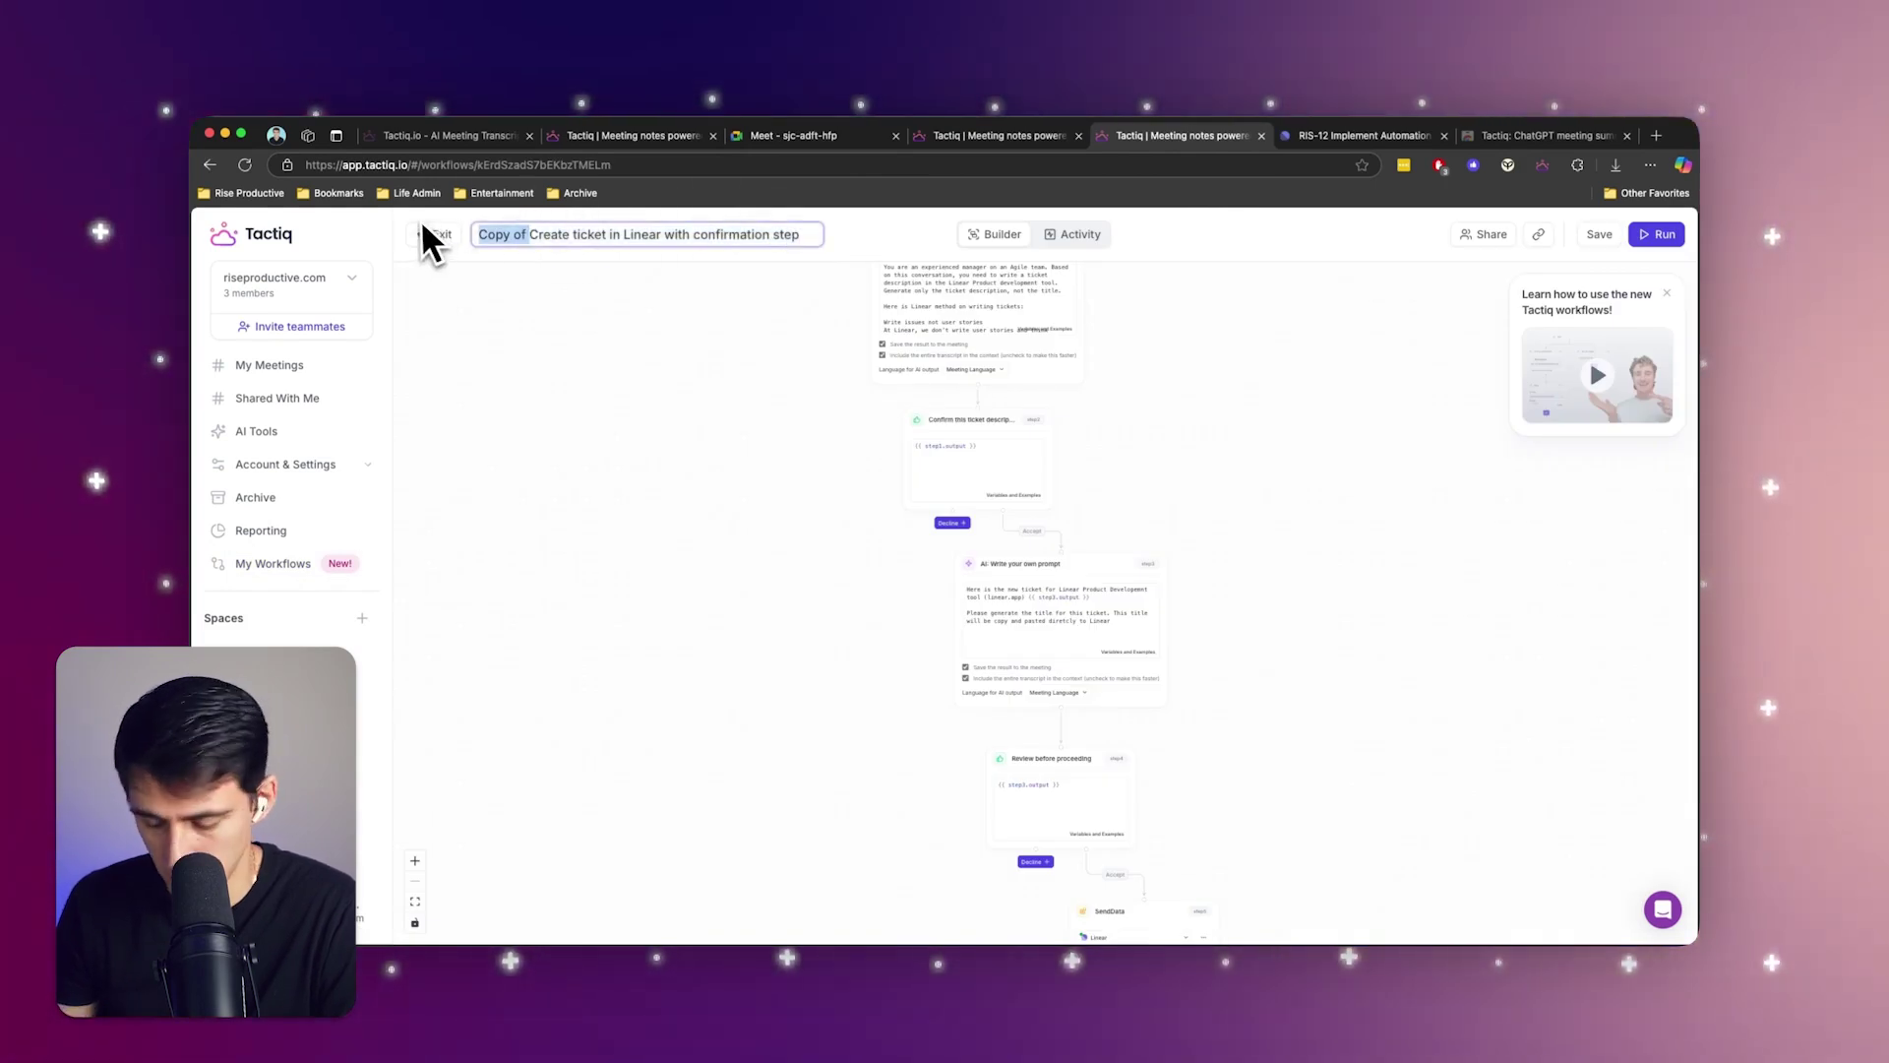
pyautogui.press('BackSpace')
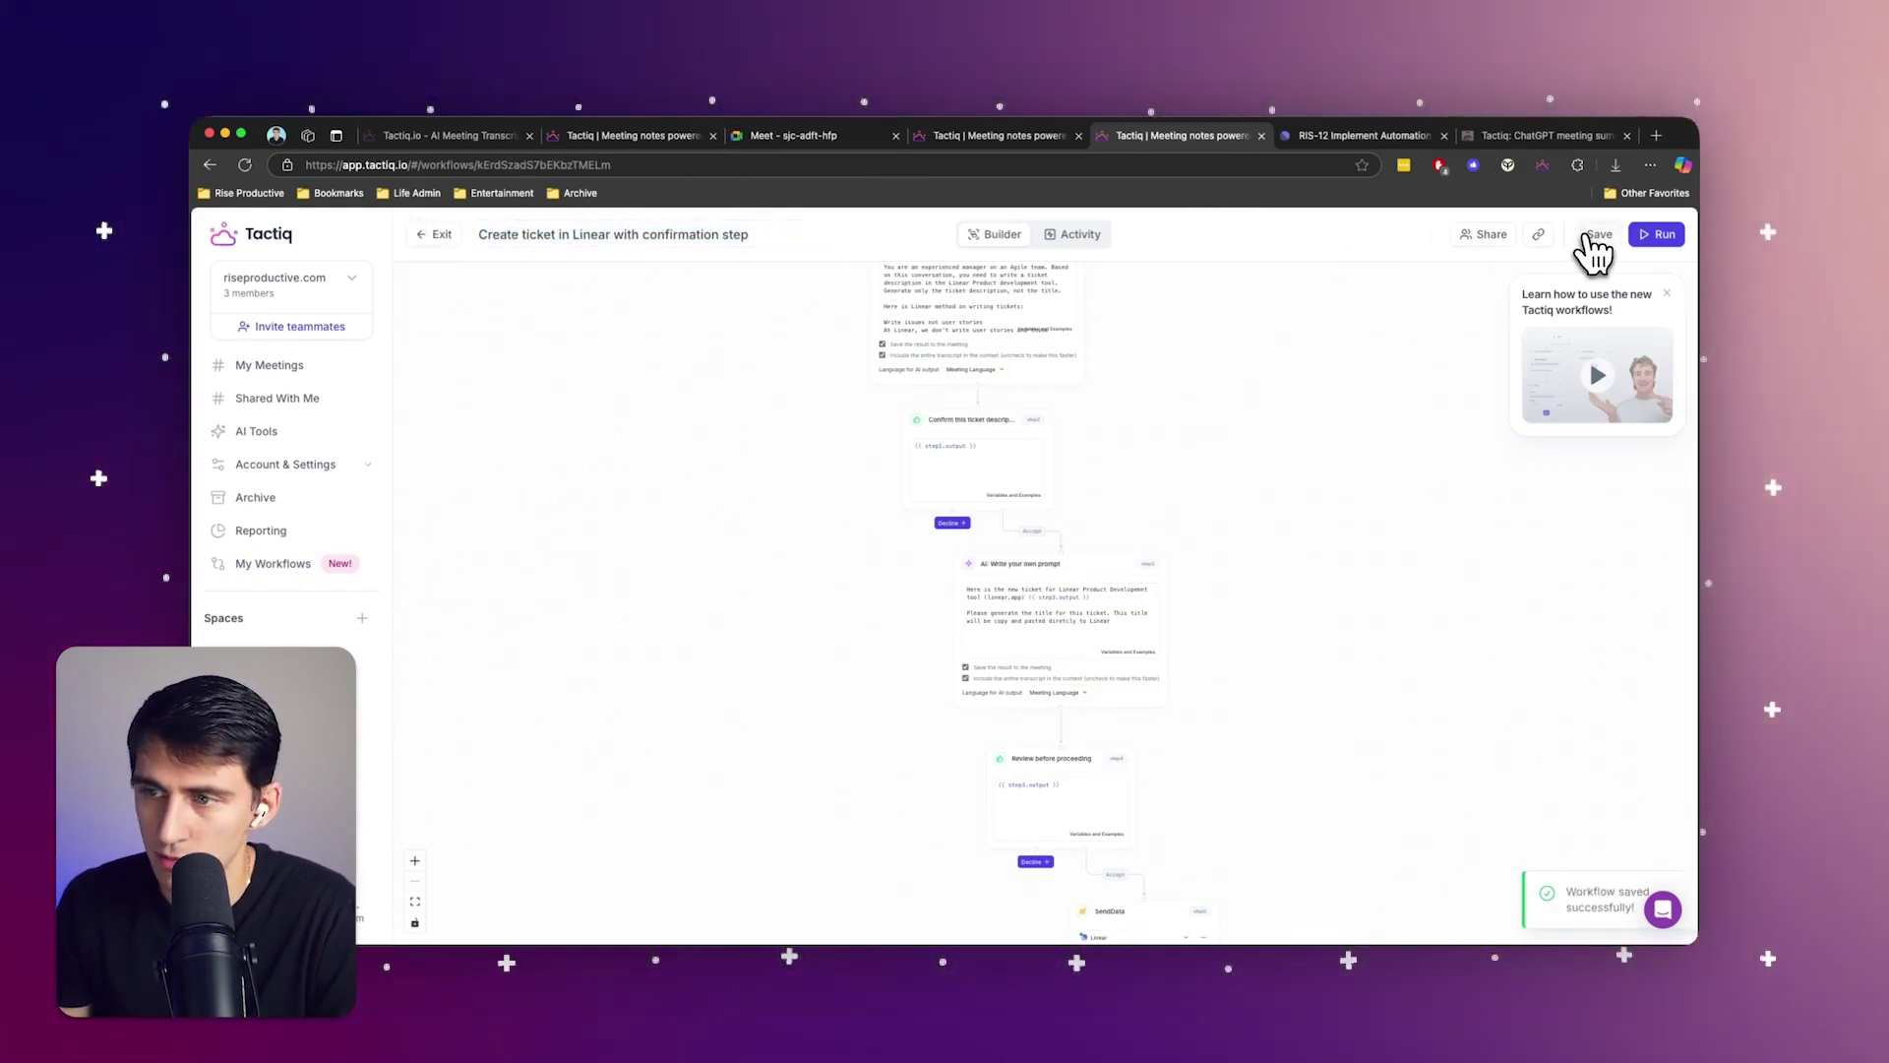
# - Run the Create ticket in Linear workflow on the Meeting Transcription and approve its generated title
pyautogui.click(287, 370)
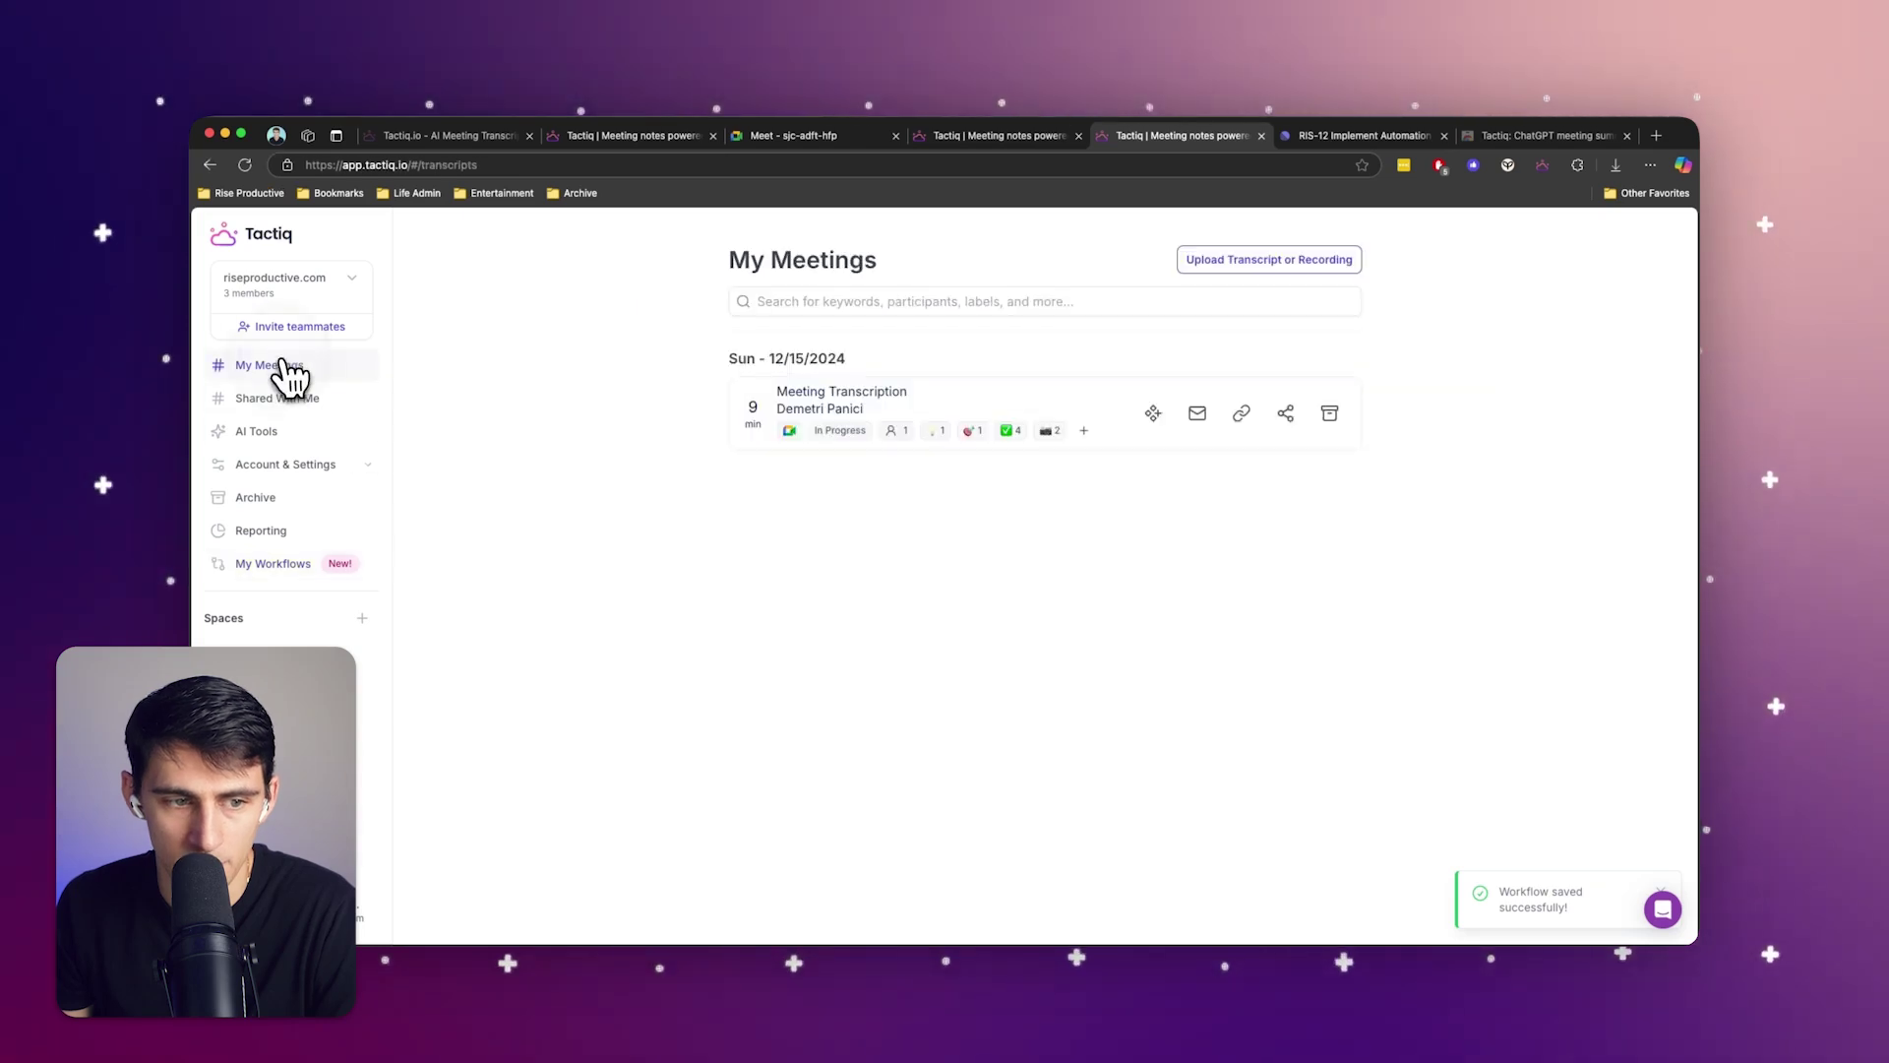
pyautogui.click(831, 432)
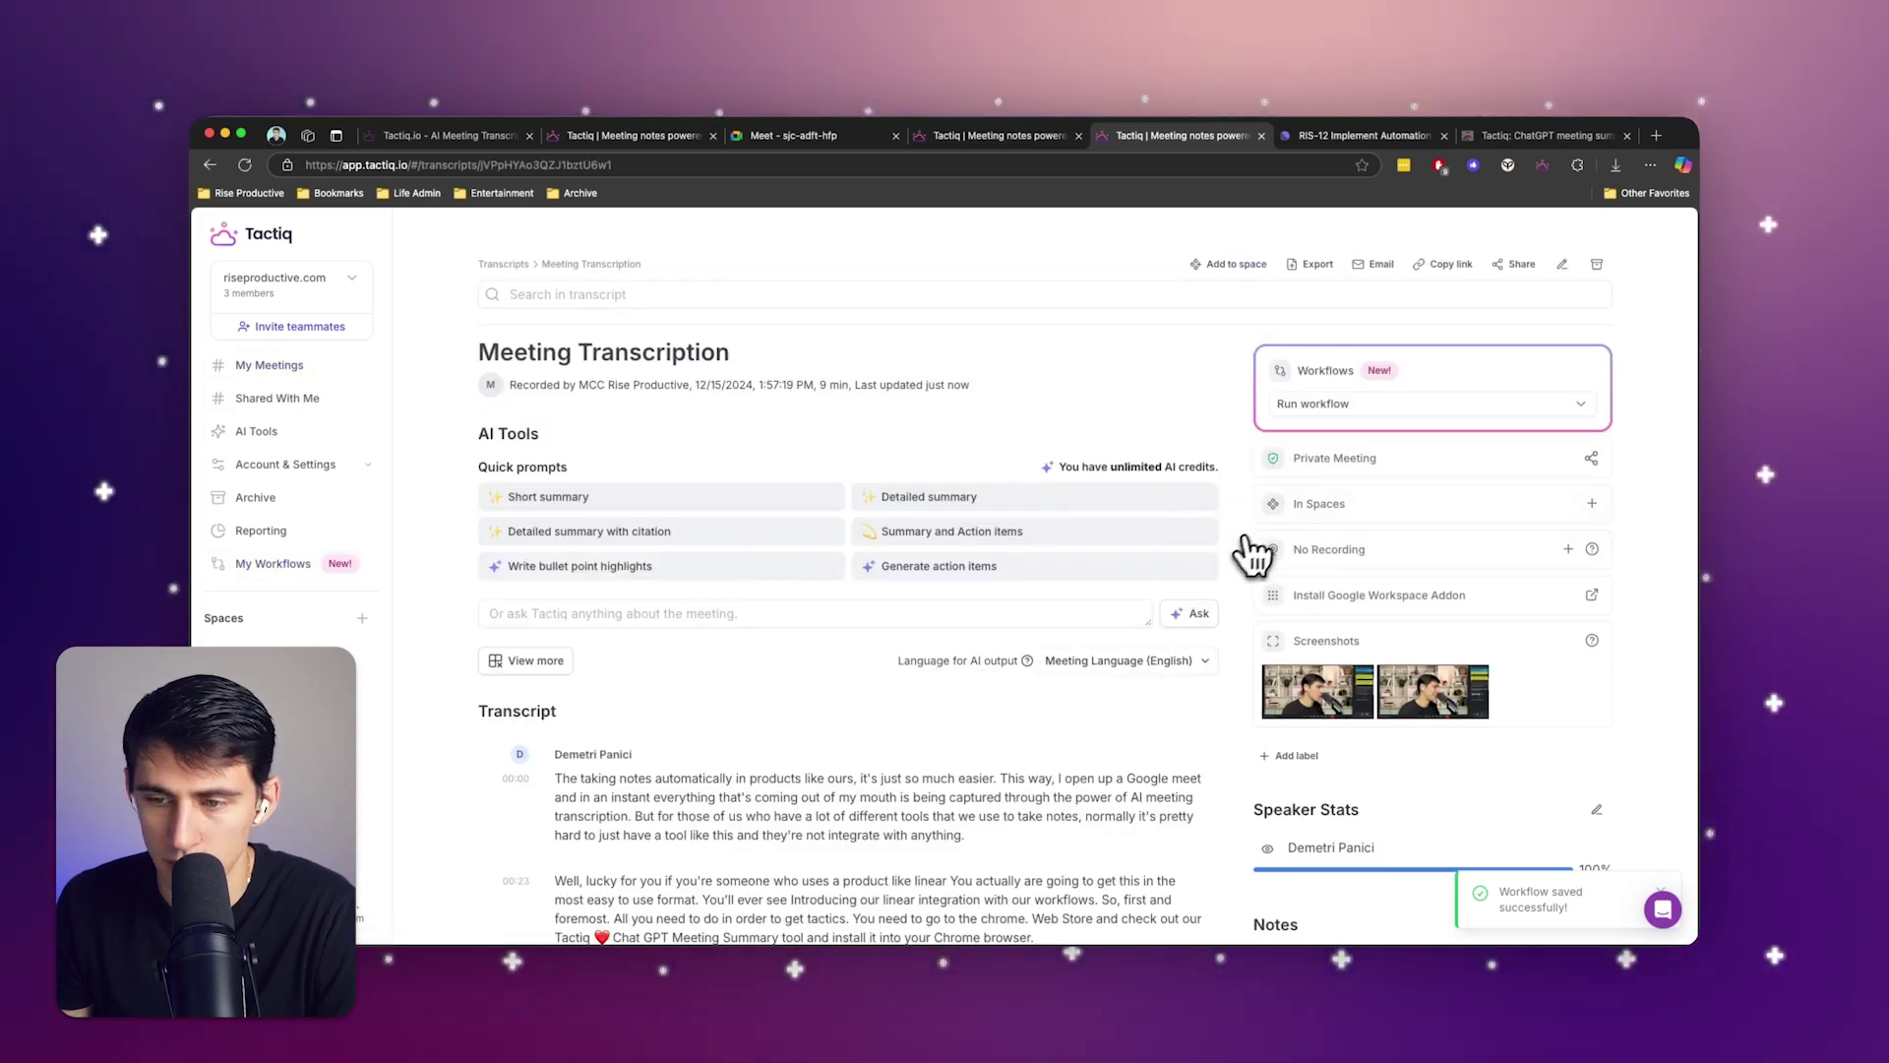
pyautogui.click(1391, 407)
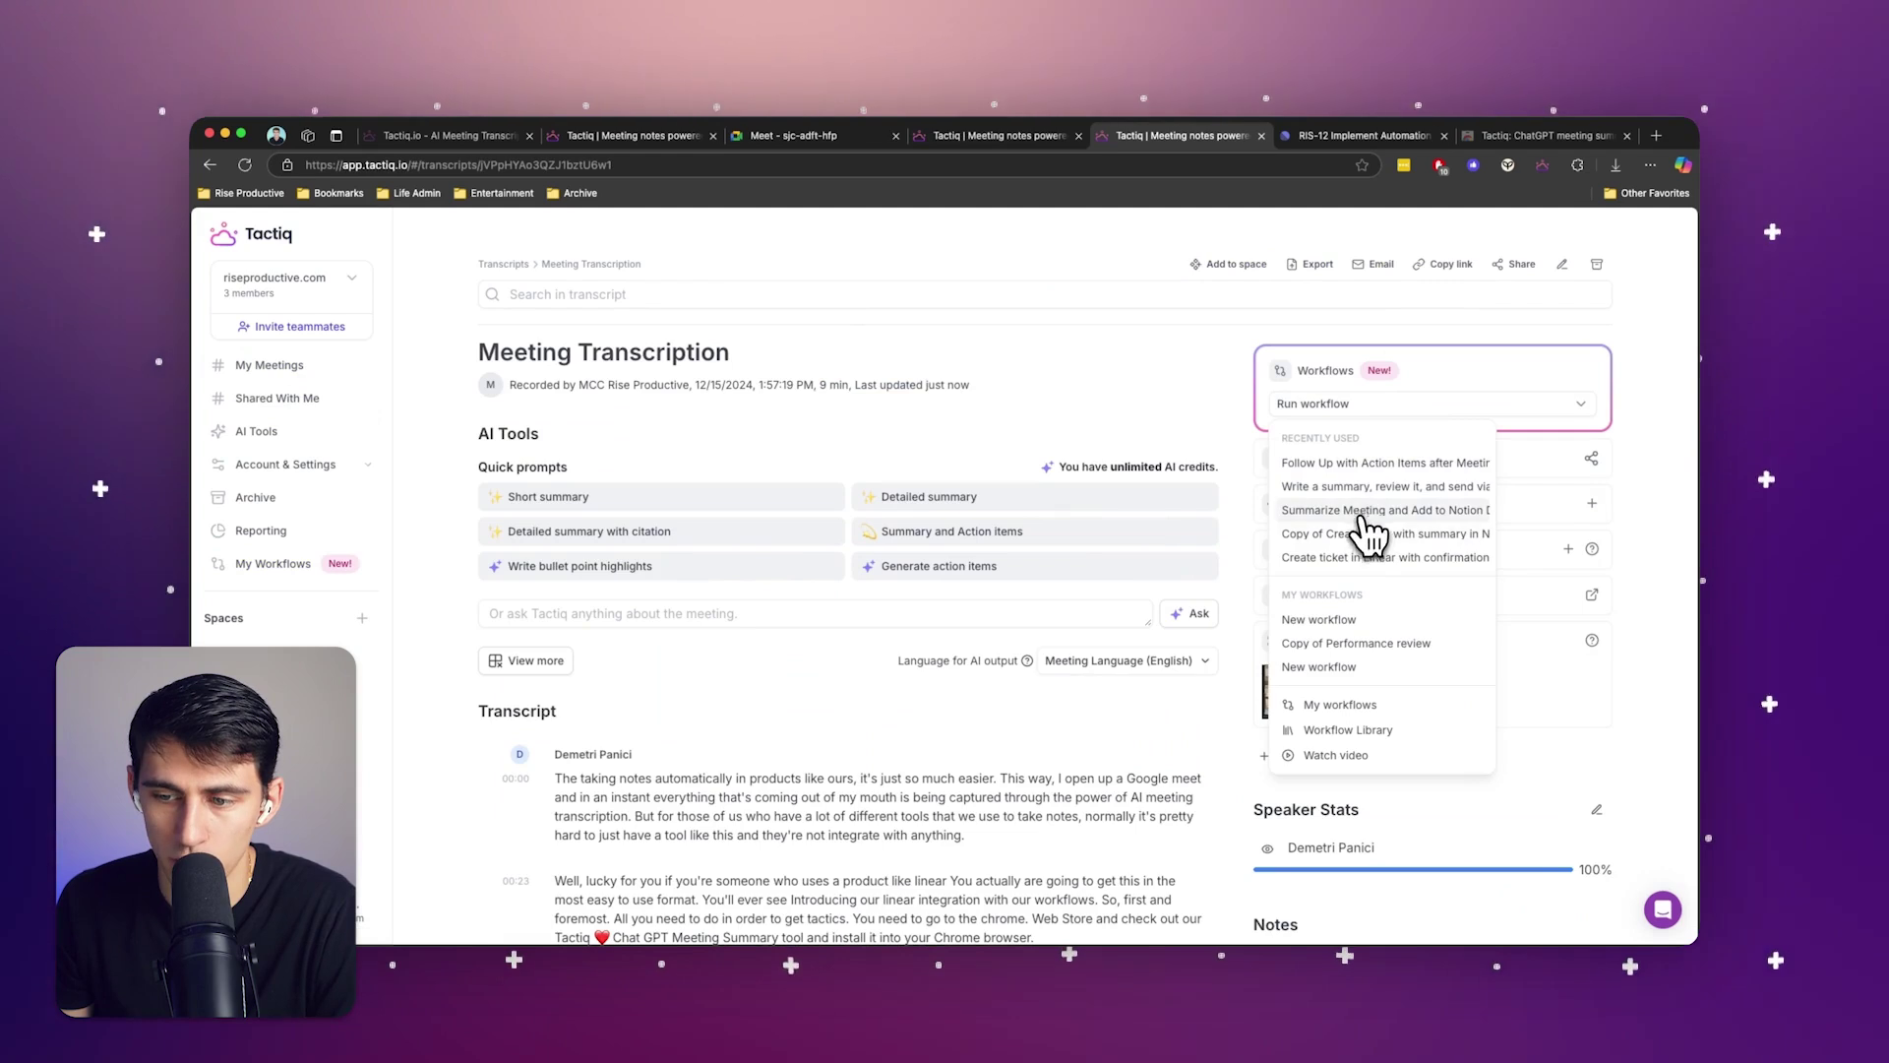
pyautogui.click(1359, 559)
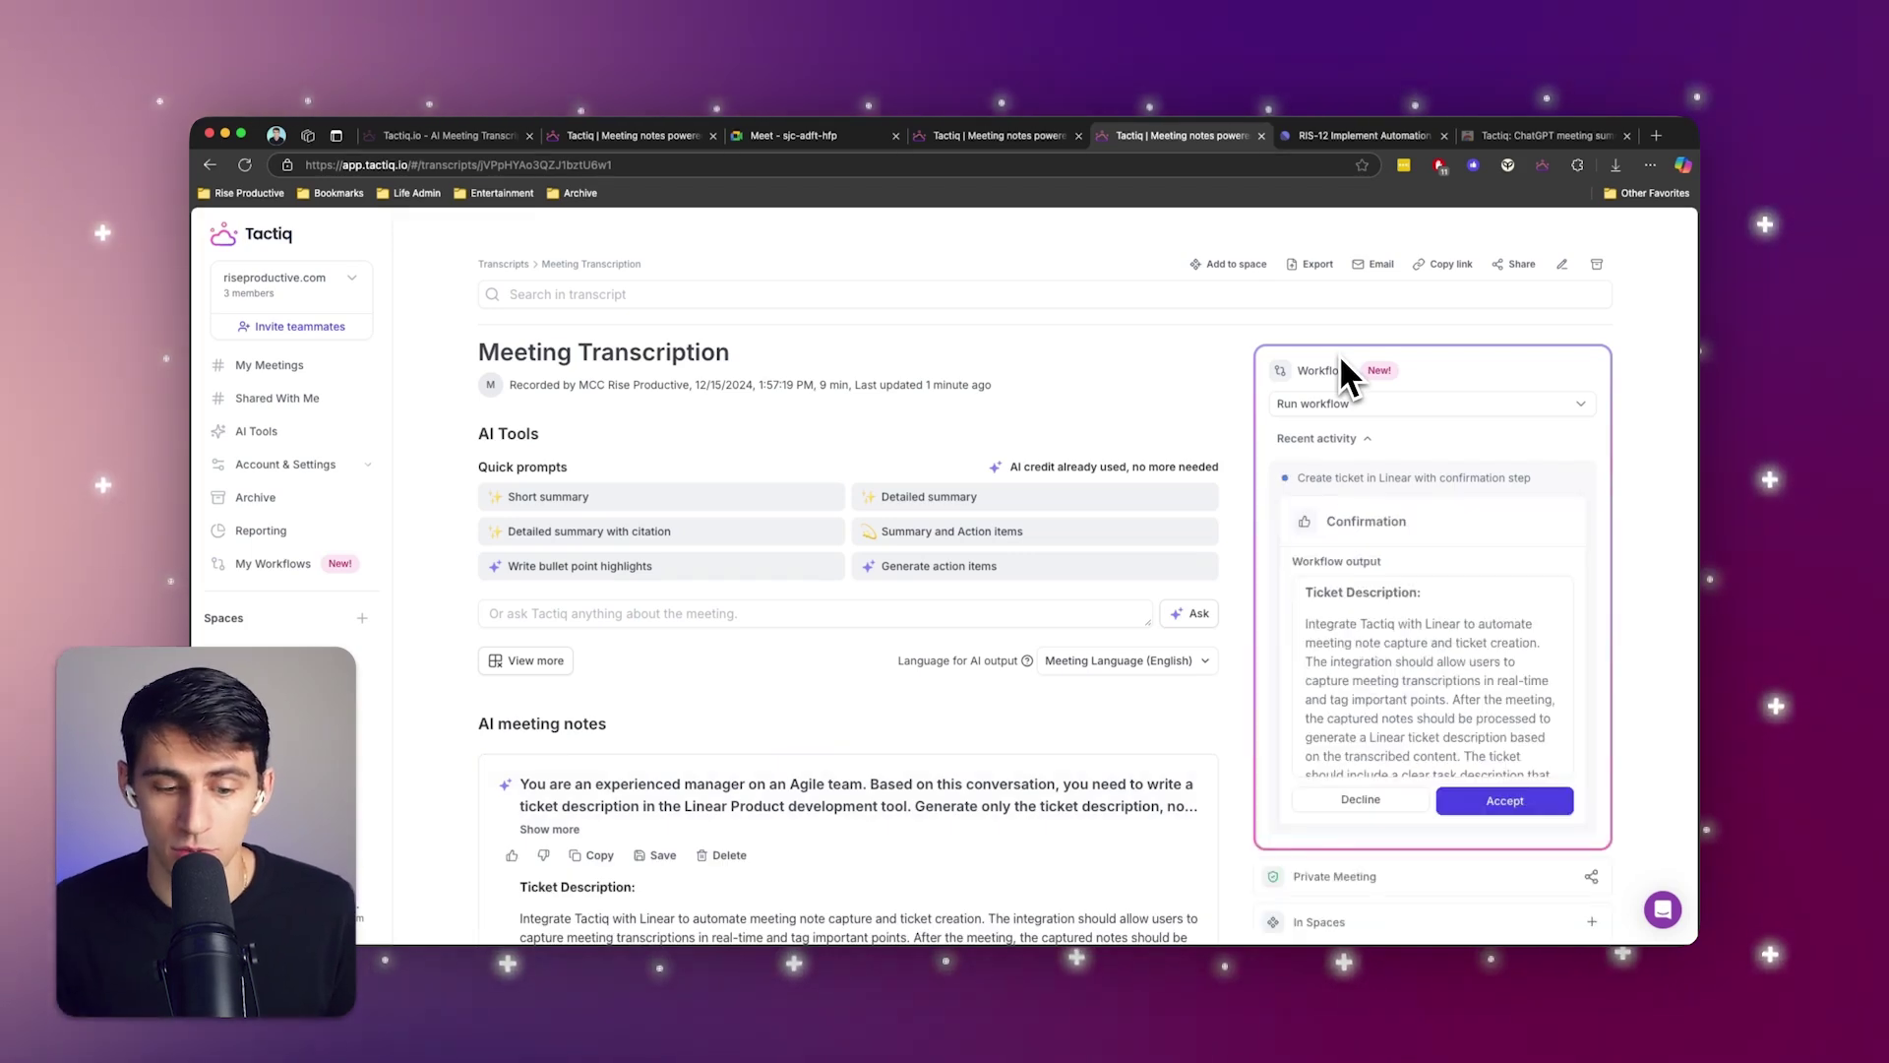
pyautogui.scroll(-1, 1158, 399)
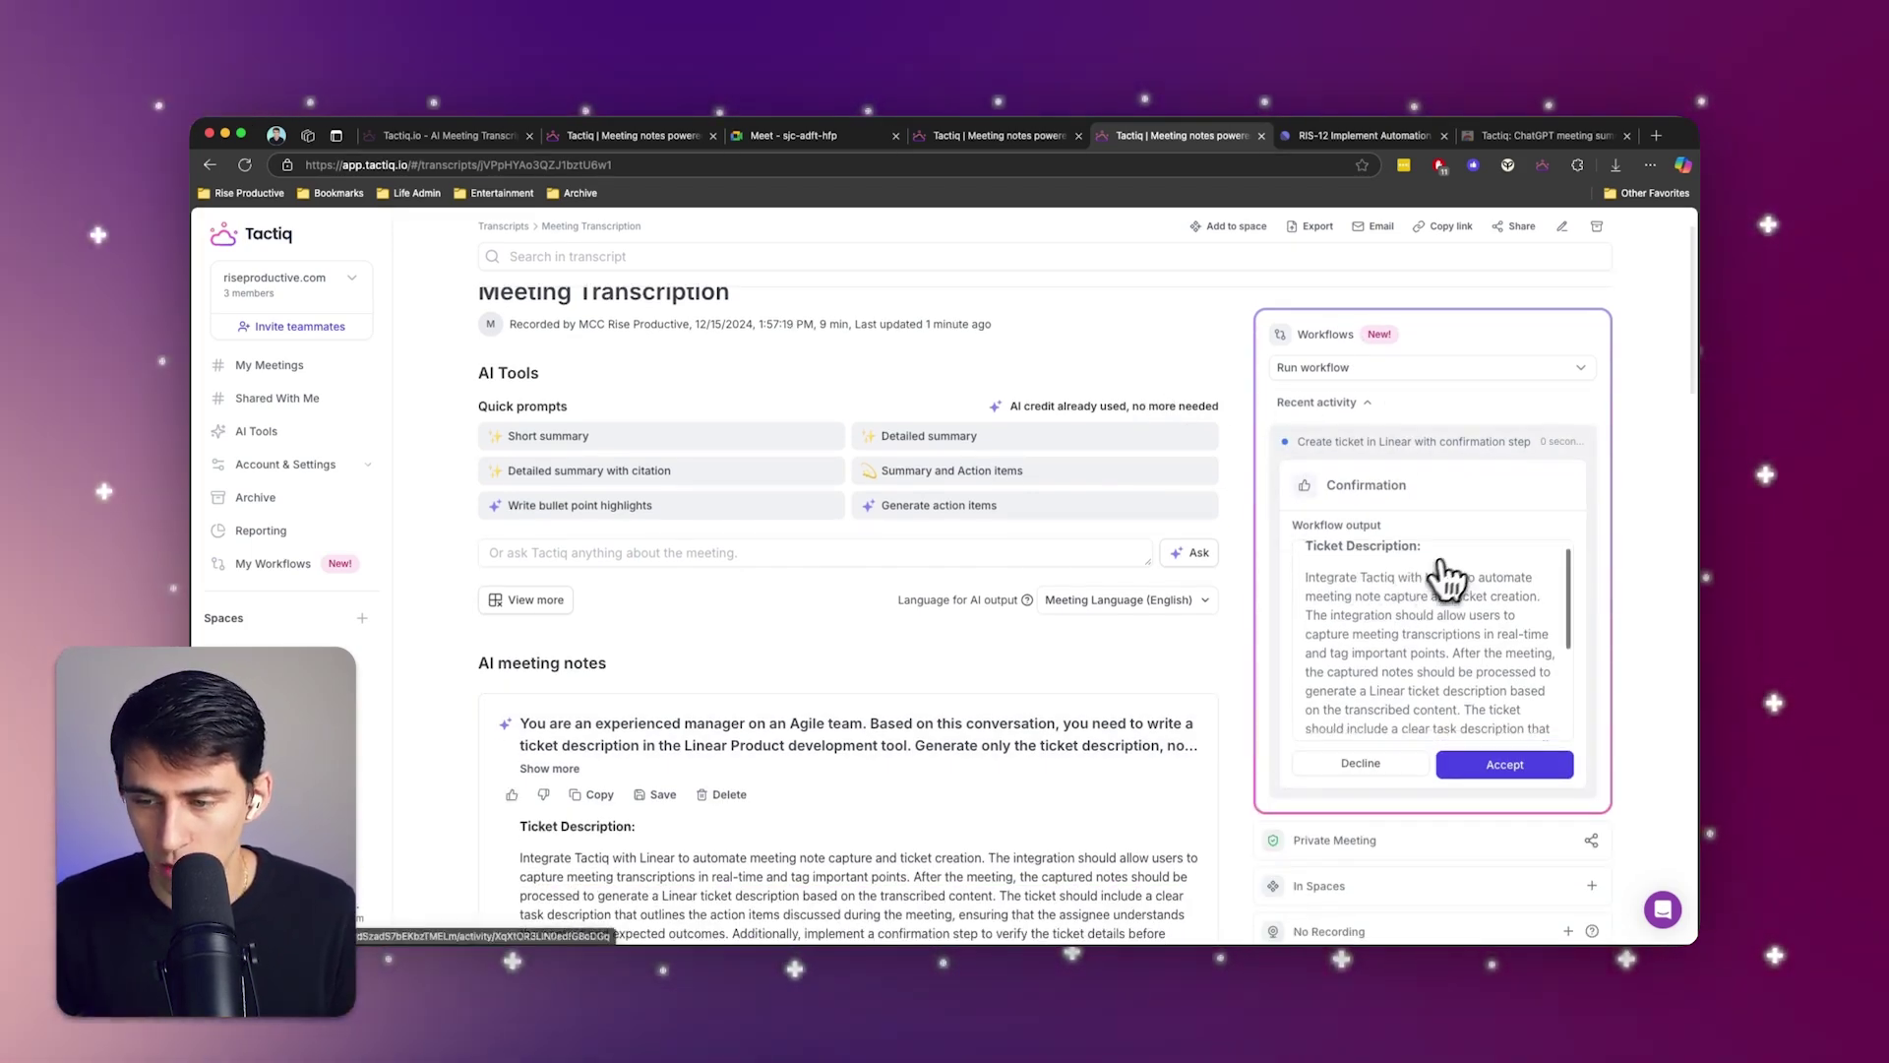
pyautogui.scroll(-2, 1454, 573)
pyautogui.scroll(-2, 1491, 651)
pyautogui.scroll(3, 1516, 738)
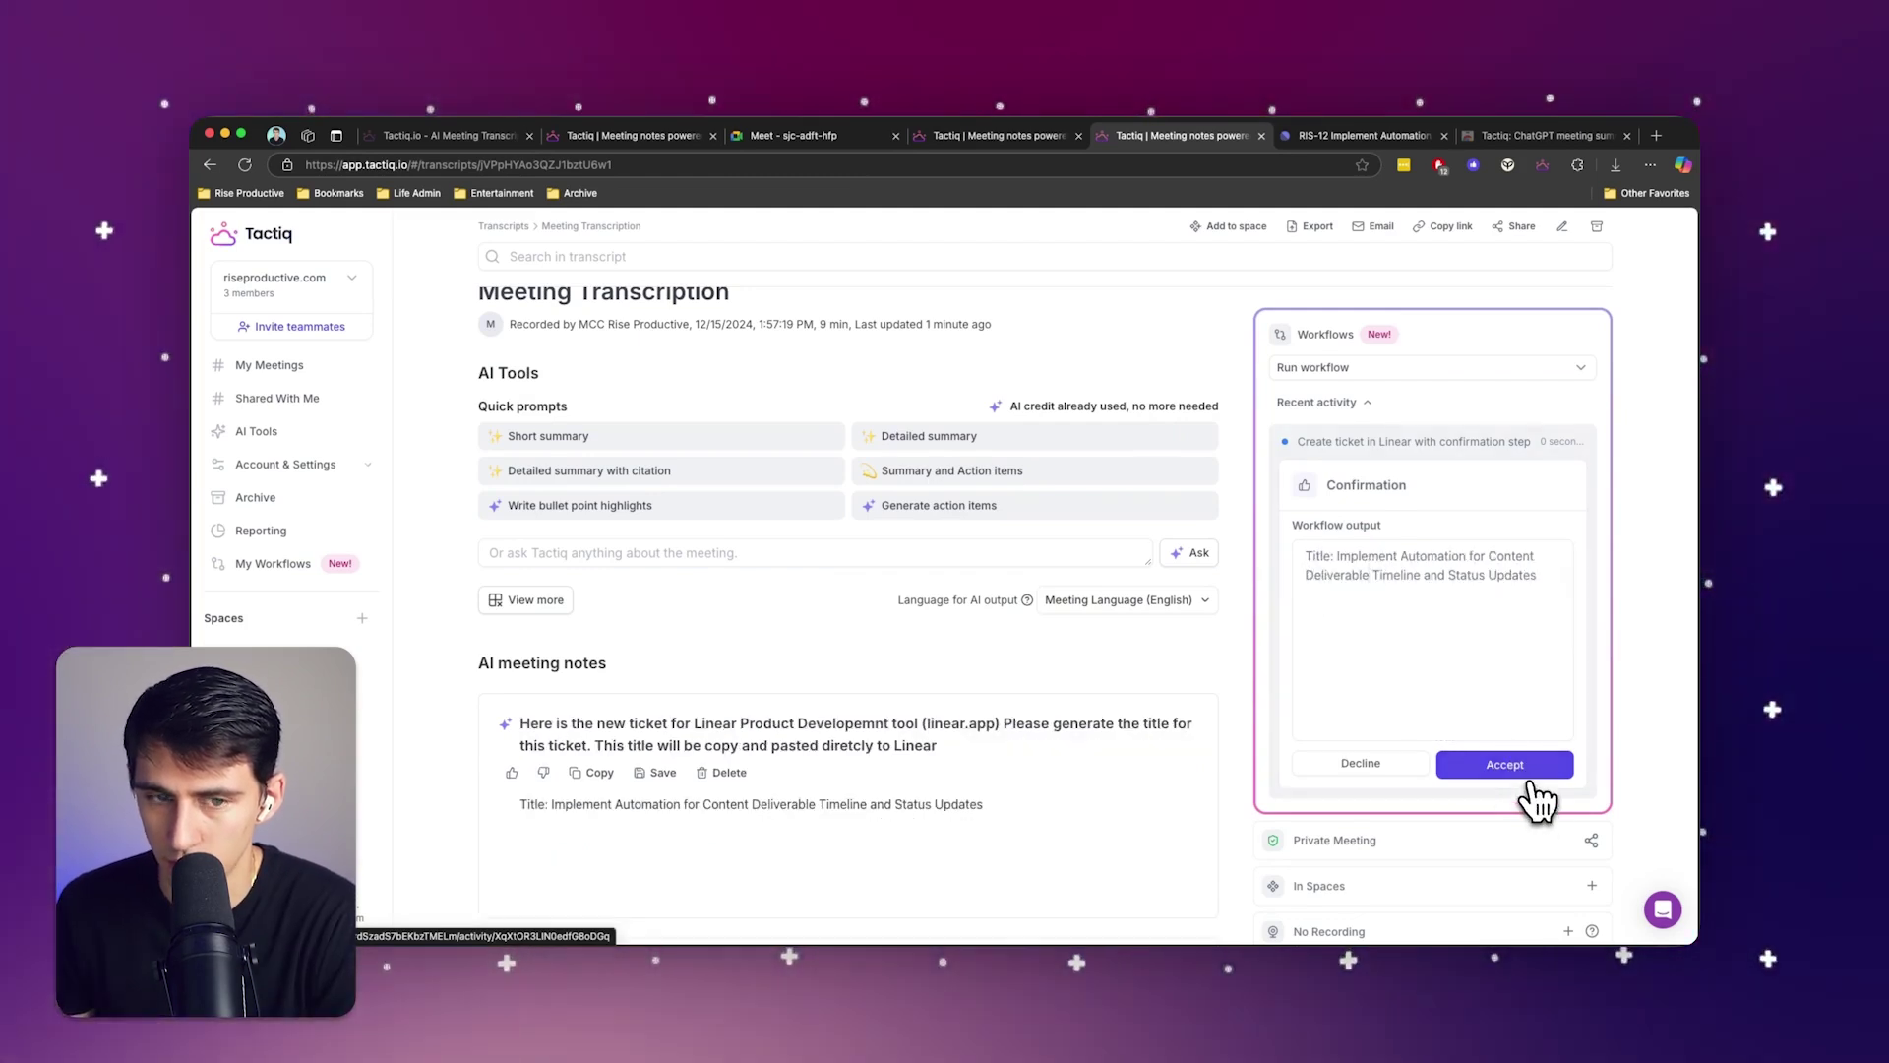
pyautogui.click(1505, 763)
pyautogui.scroll(-2, 854, 680)
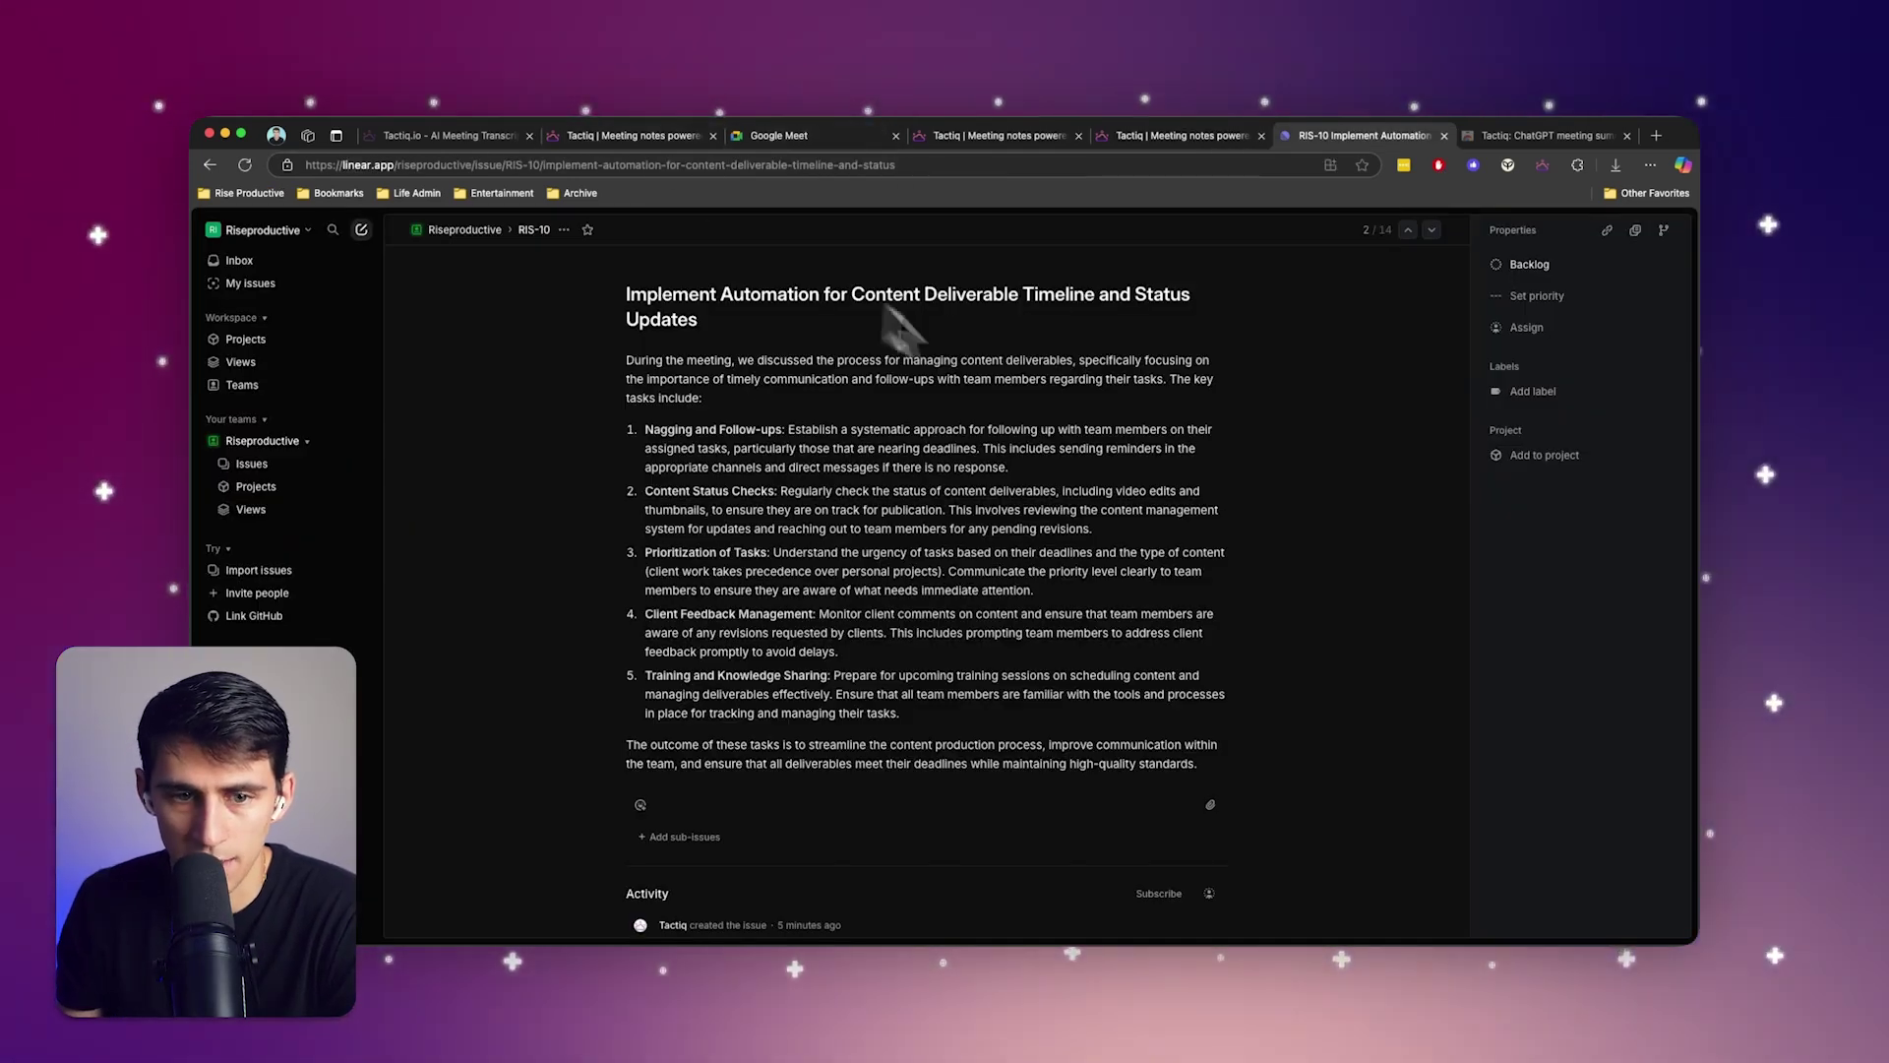
# - View all team issues in Linear, then check the Create ticket in Linear workflow in Tactiq
pyautogui.press('Escape')
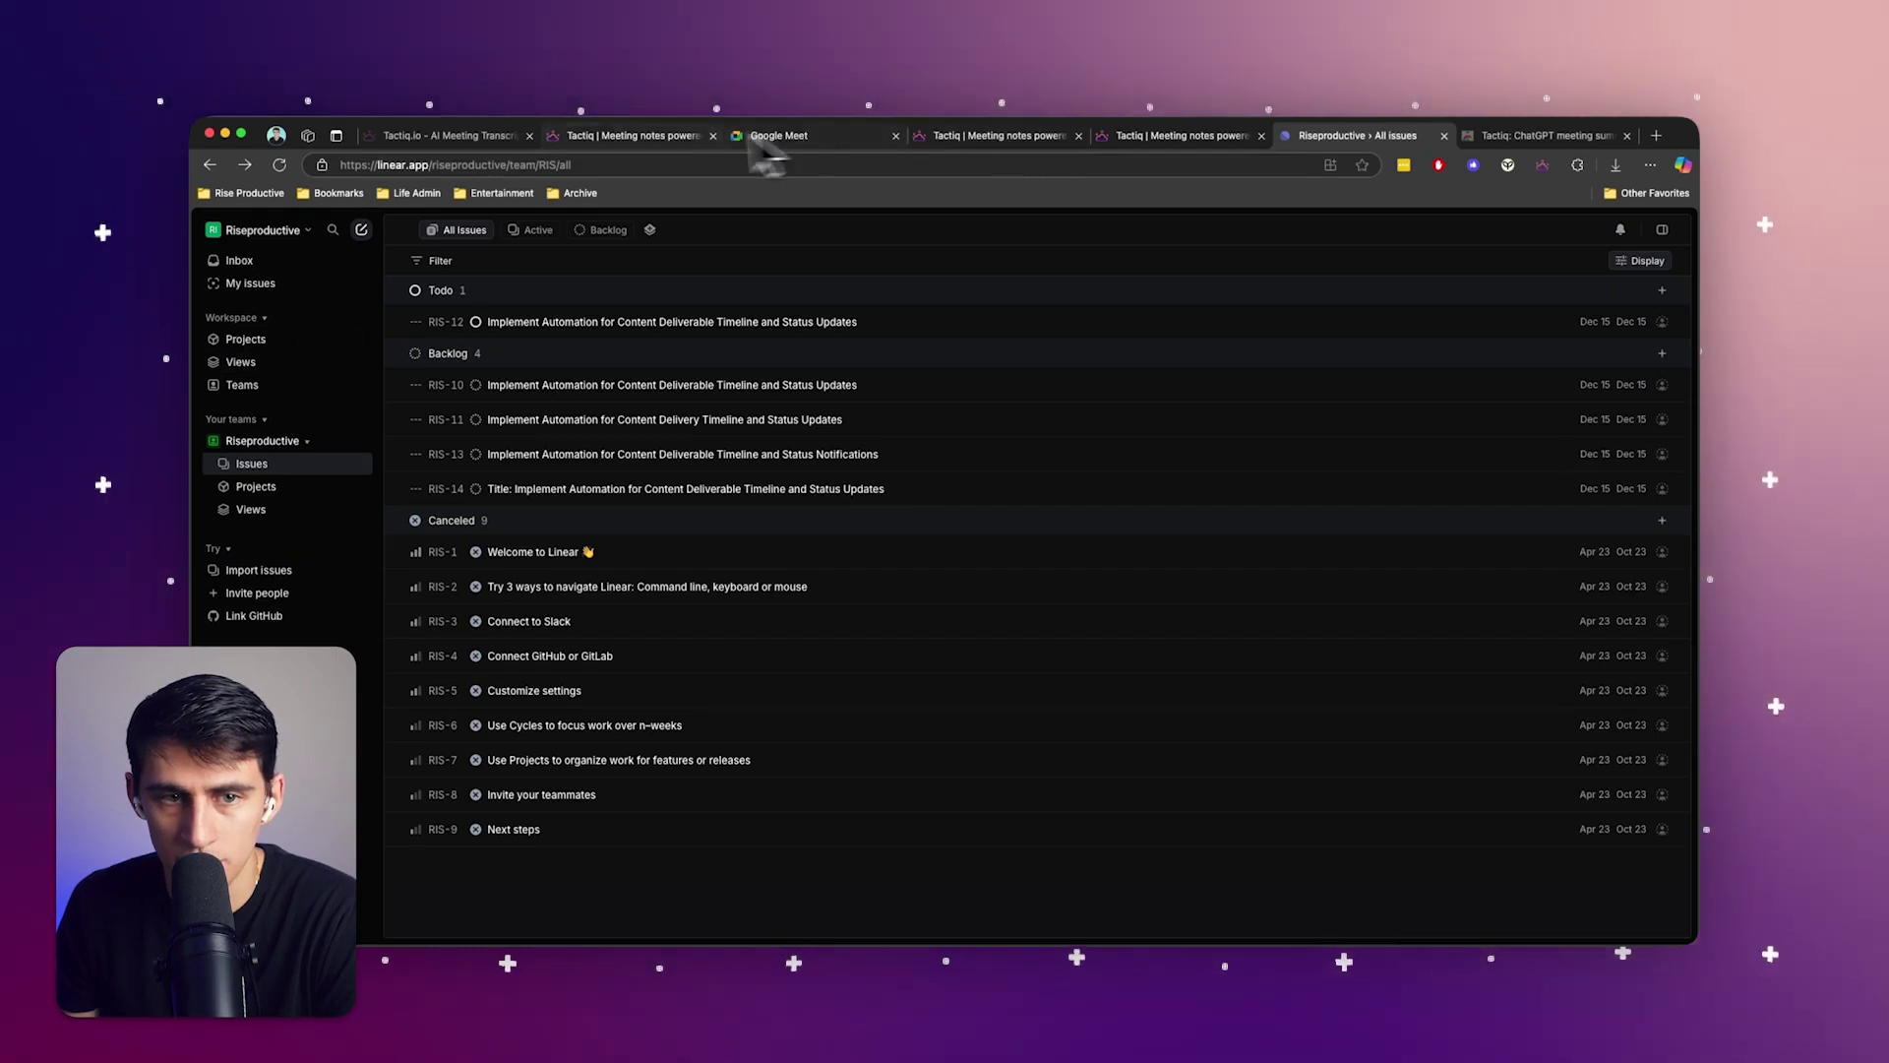
pyautogui.click(632, 134)
pyautogui.click(296, 563)
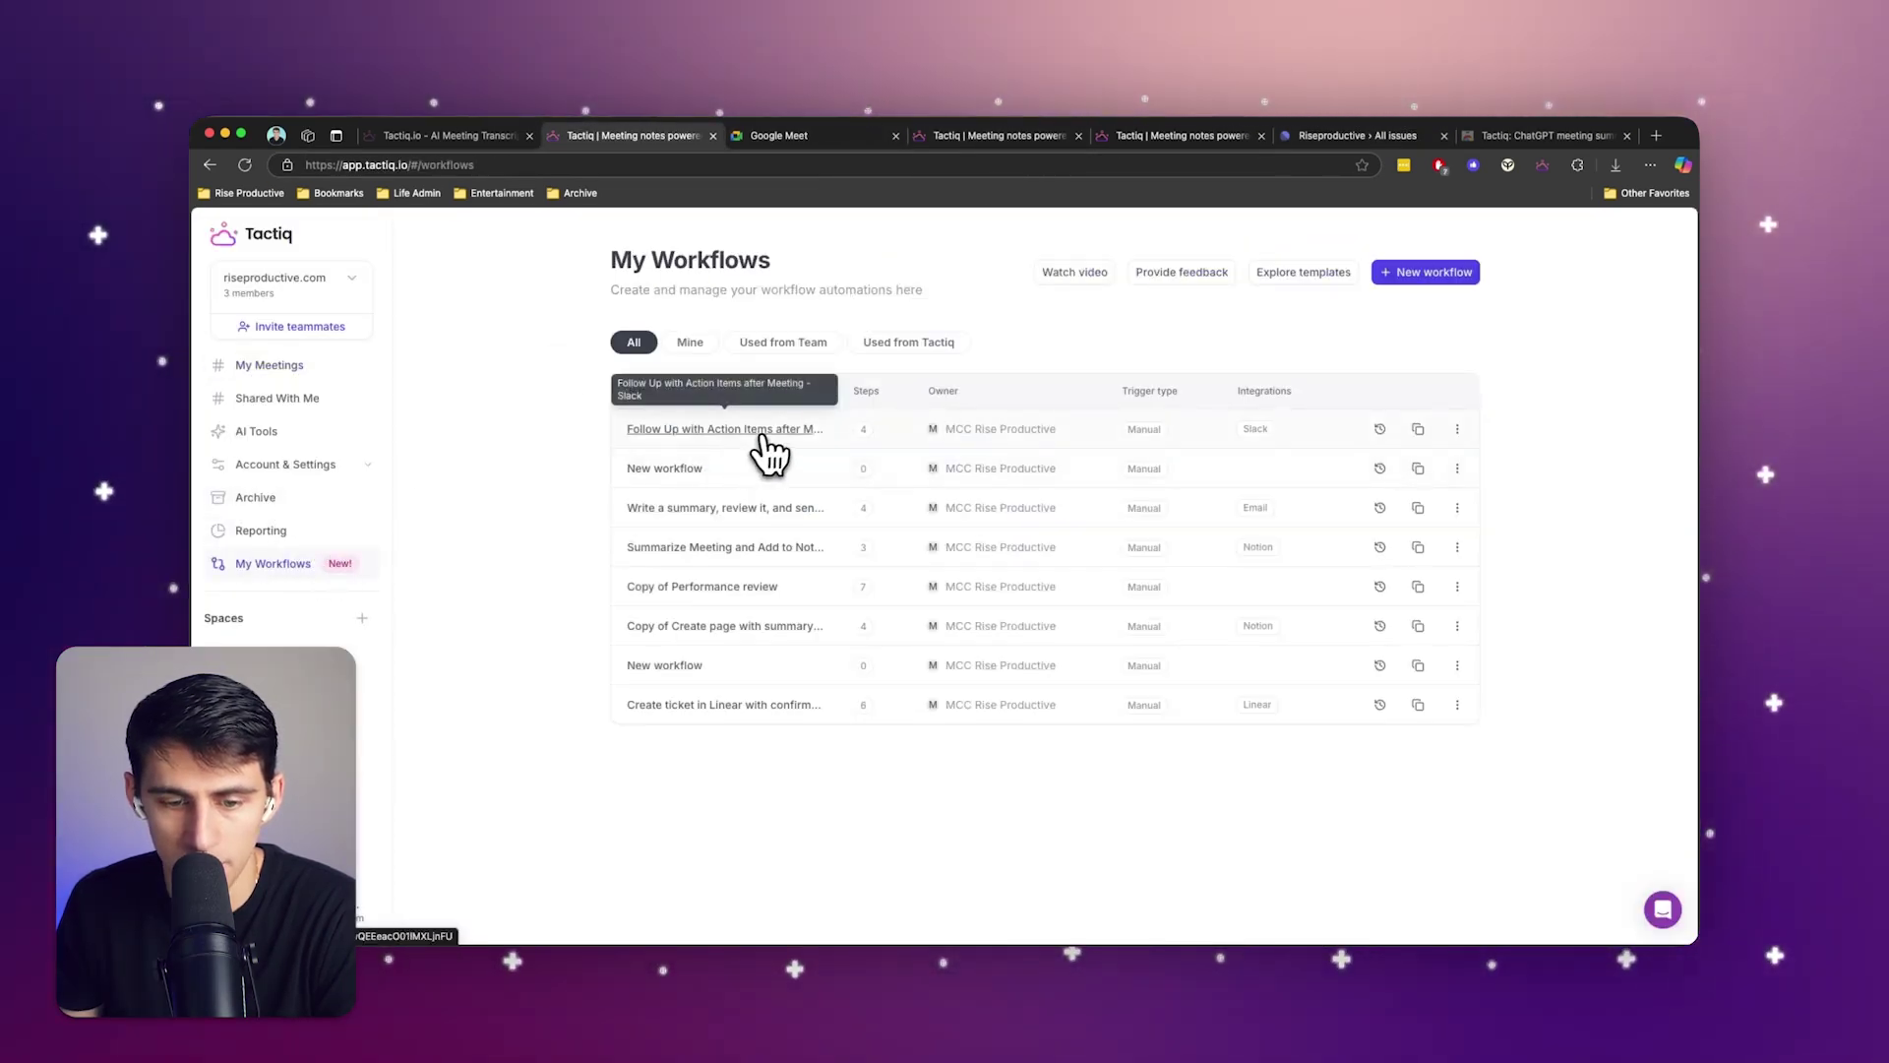
pyautogui.click(723, 704)
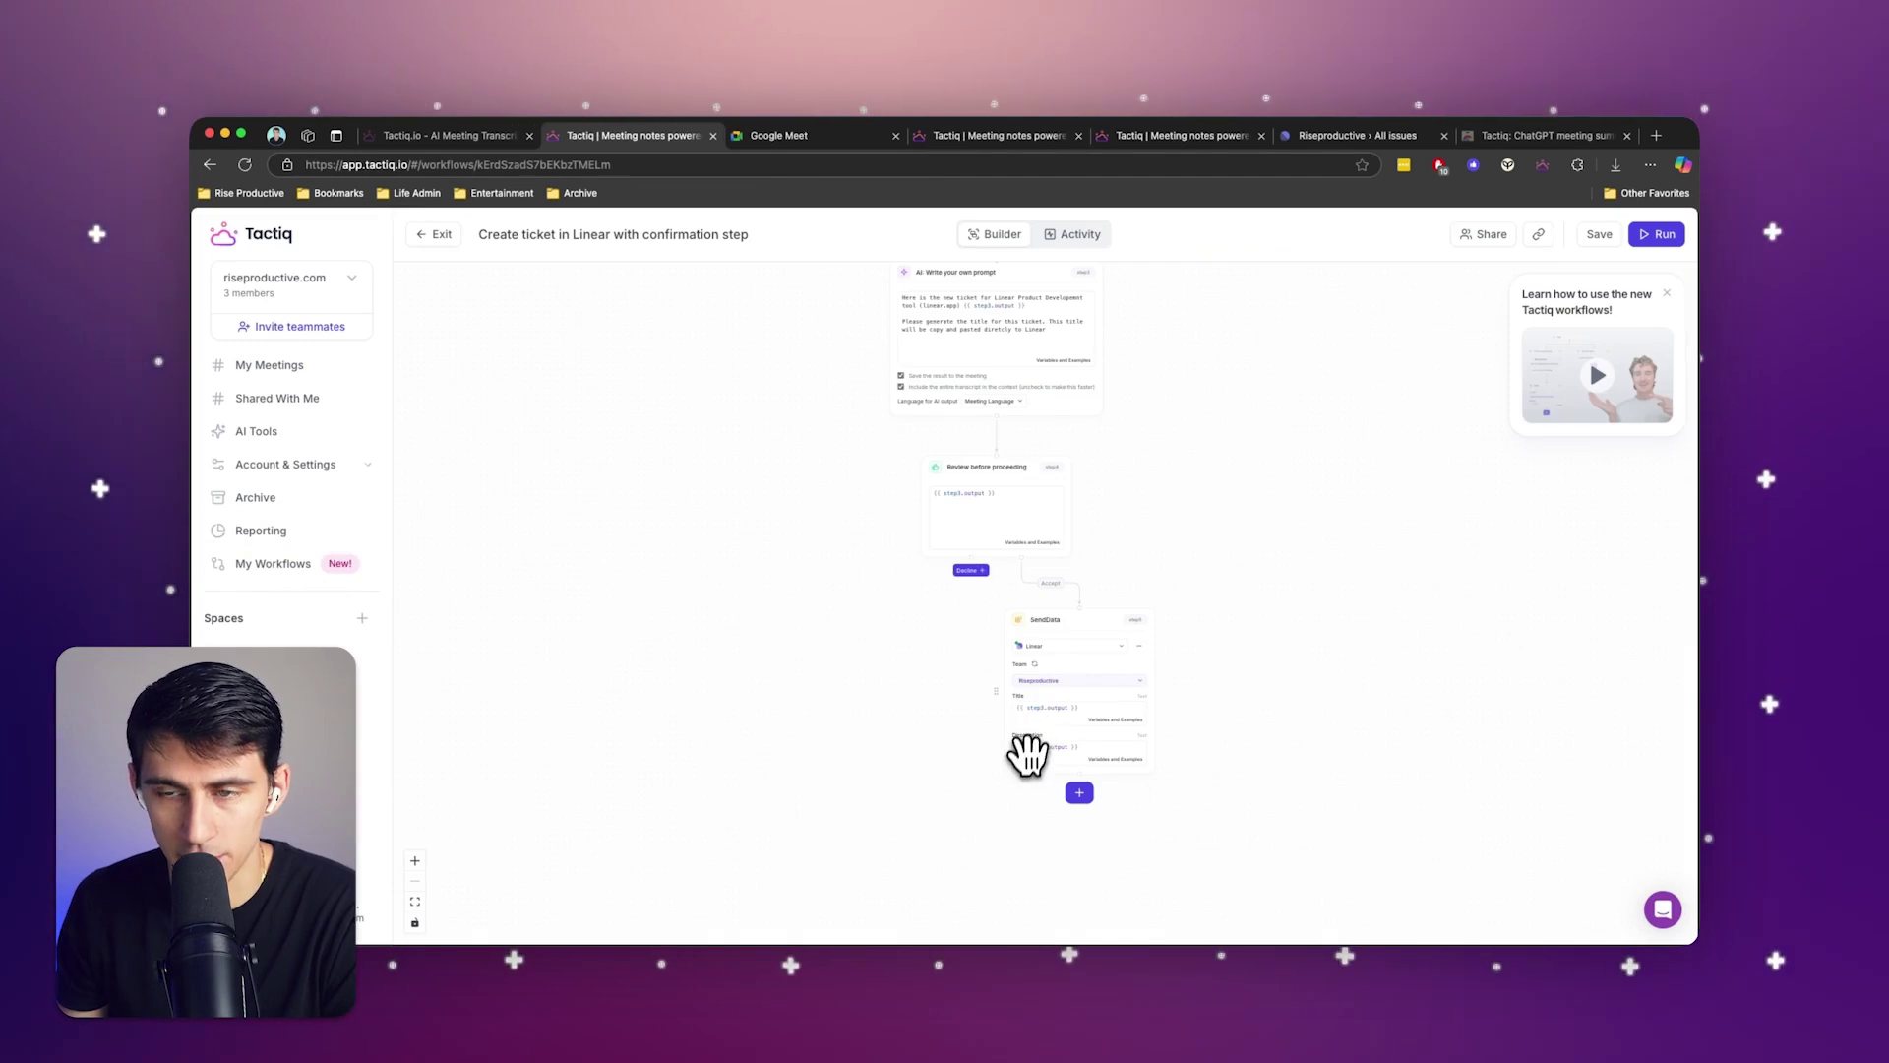
# - Return to Linear's issue list, view RIS-14 and highlight its generated ticket description
pyautogui.click(1355, 134)
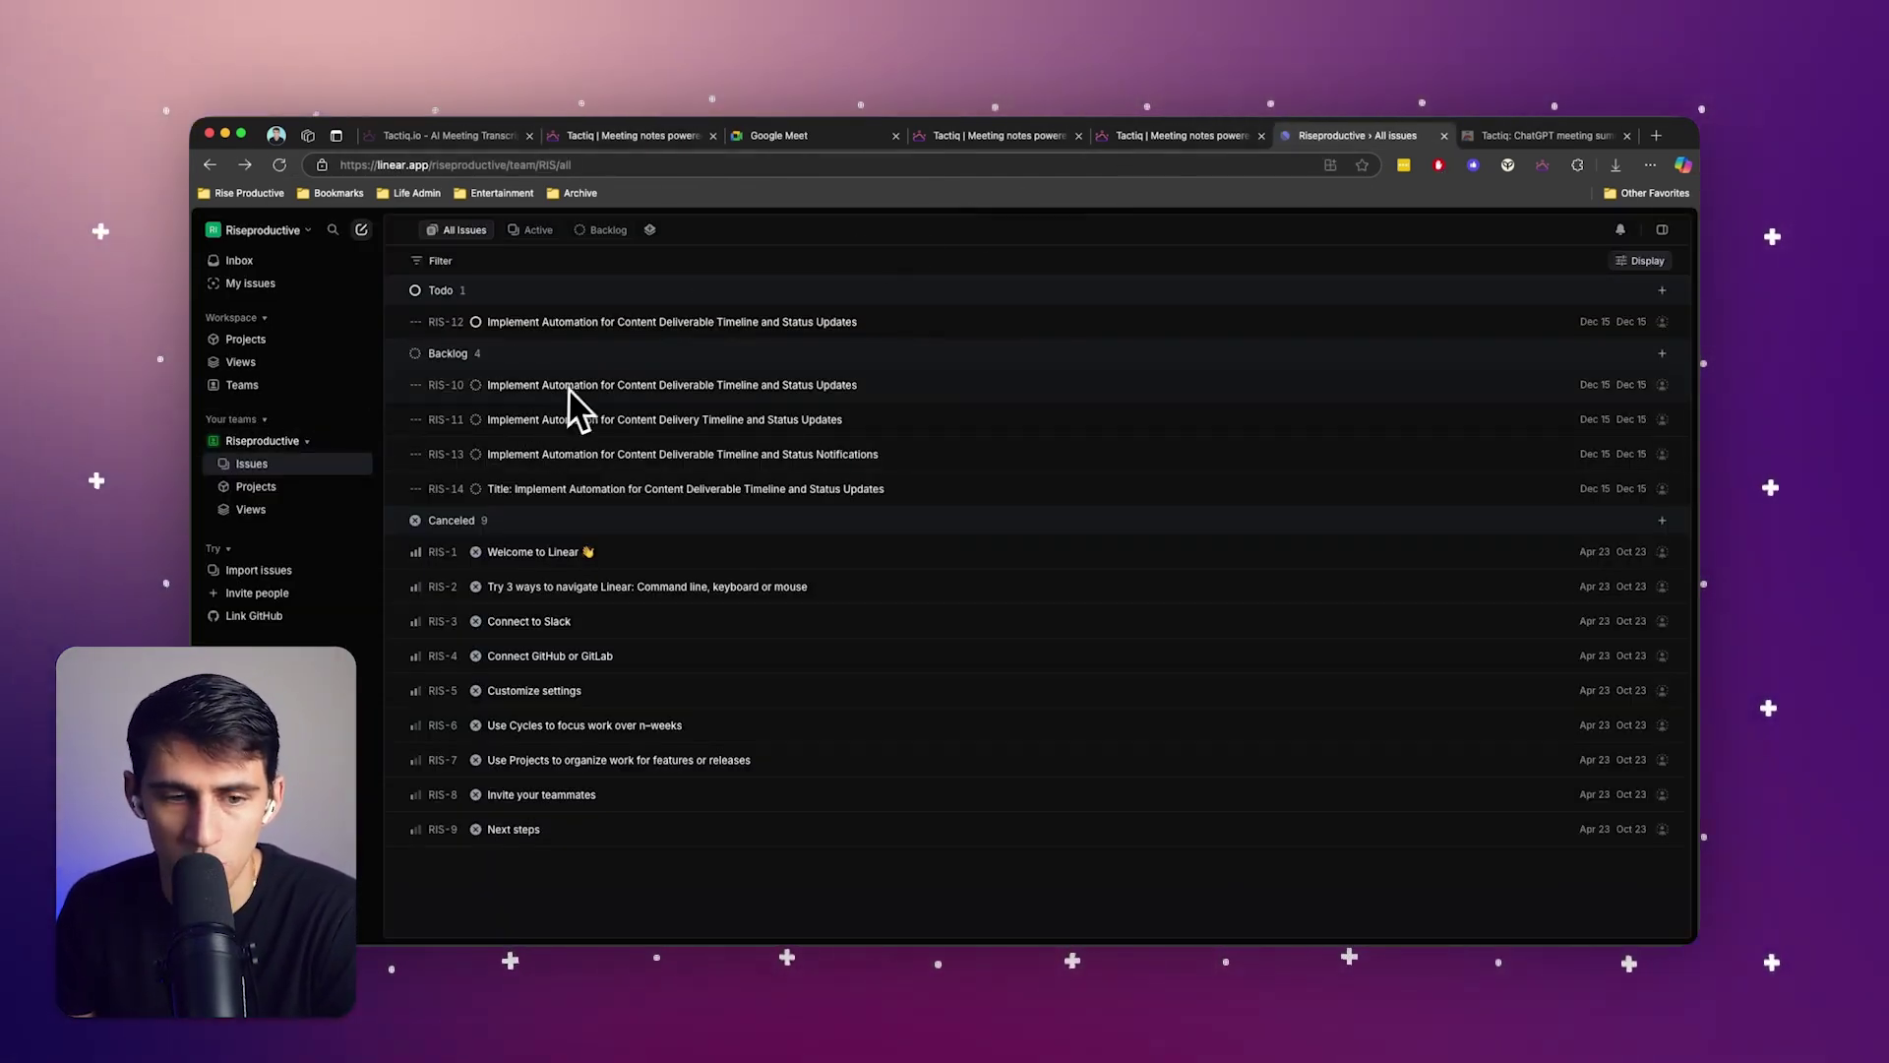
pyautogui.click(637, 493)
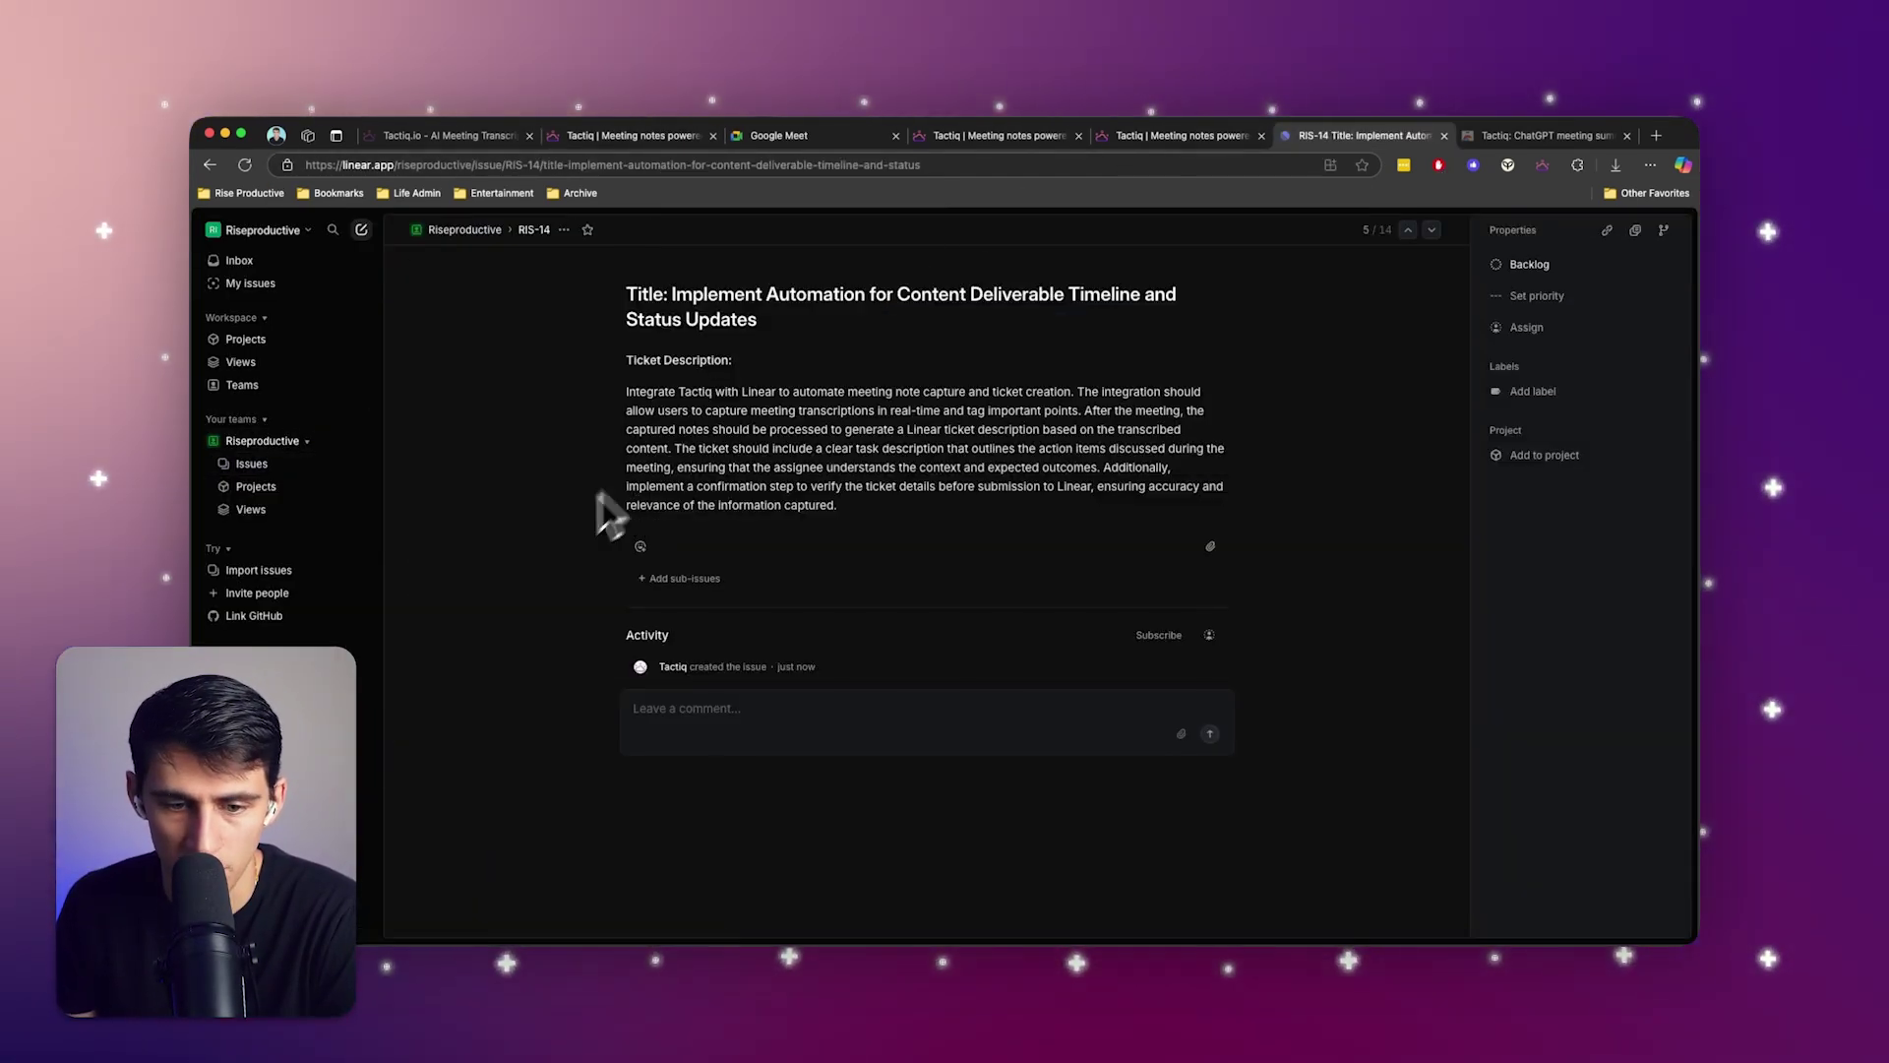
pyautogui.moveTo(477, 280); pyautogui.dragTo(918, 494)
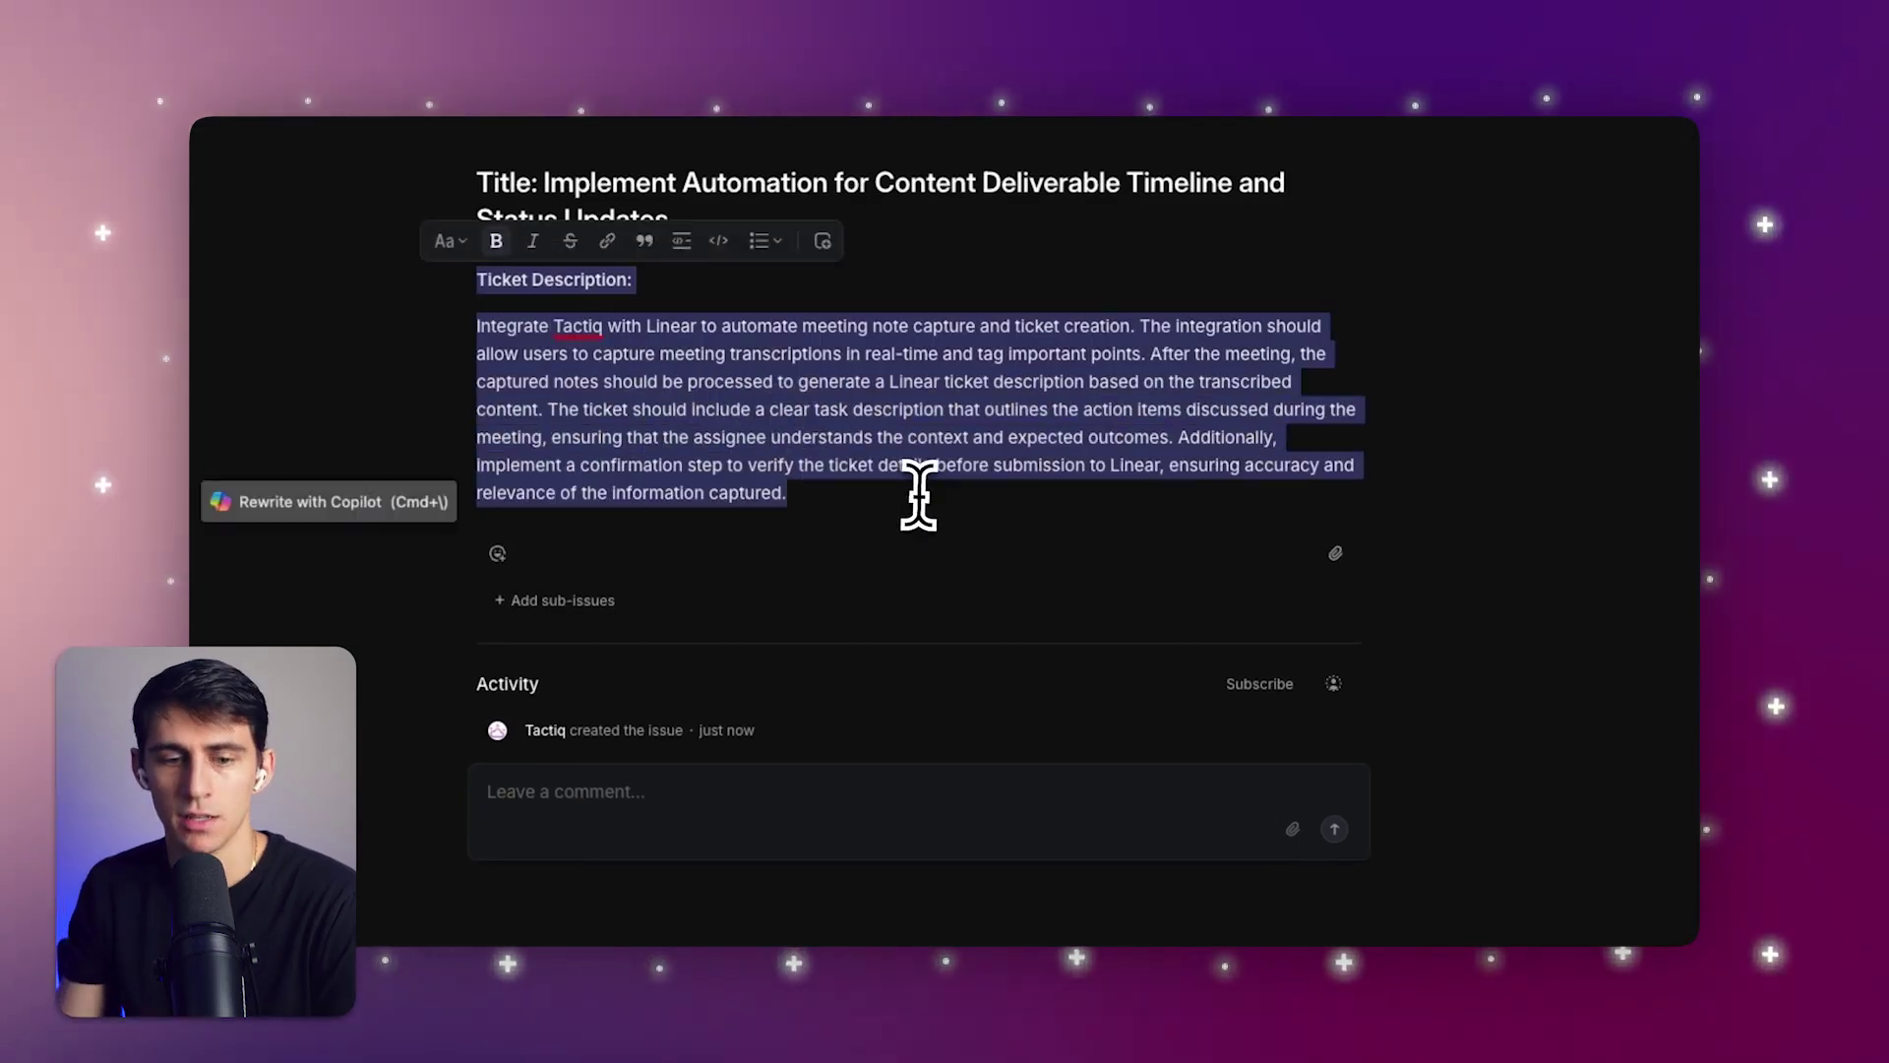